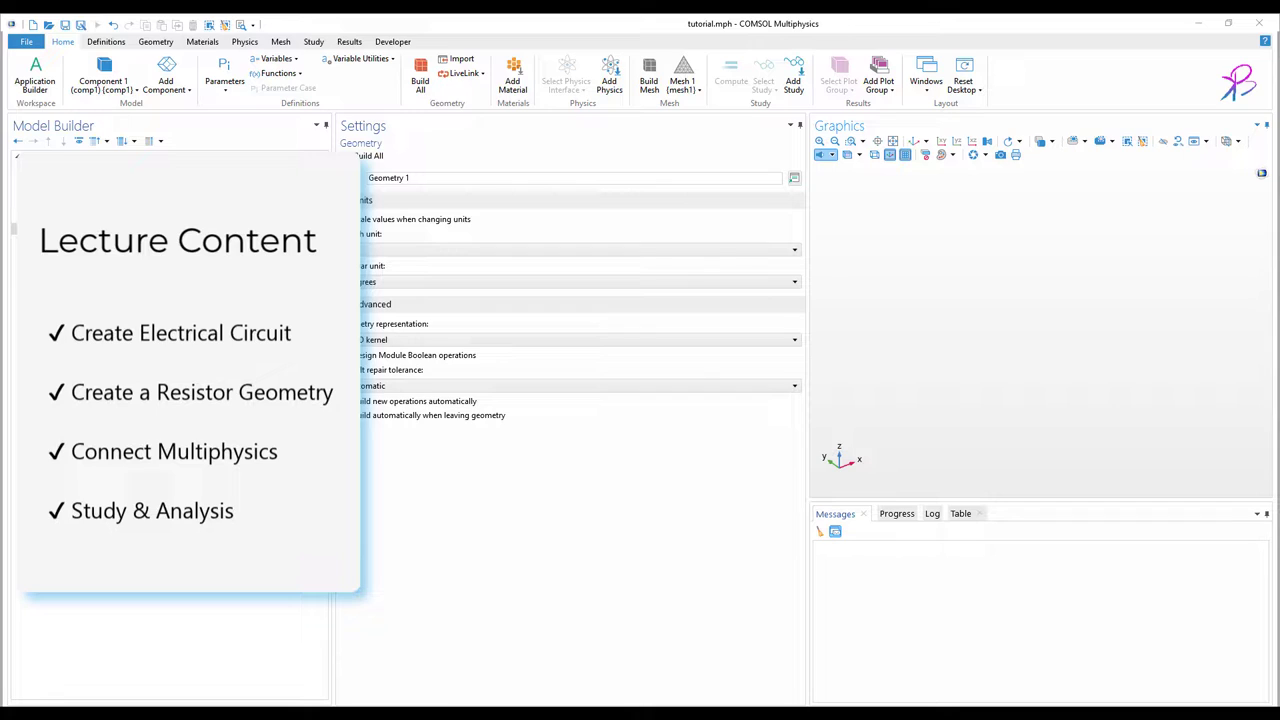
# - Switch the ribbon to the Physics tab's tools
pyautogui.click(245, 42)
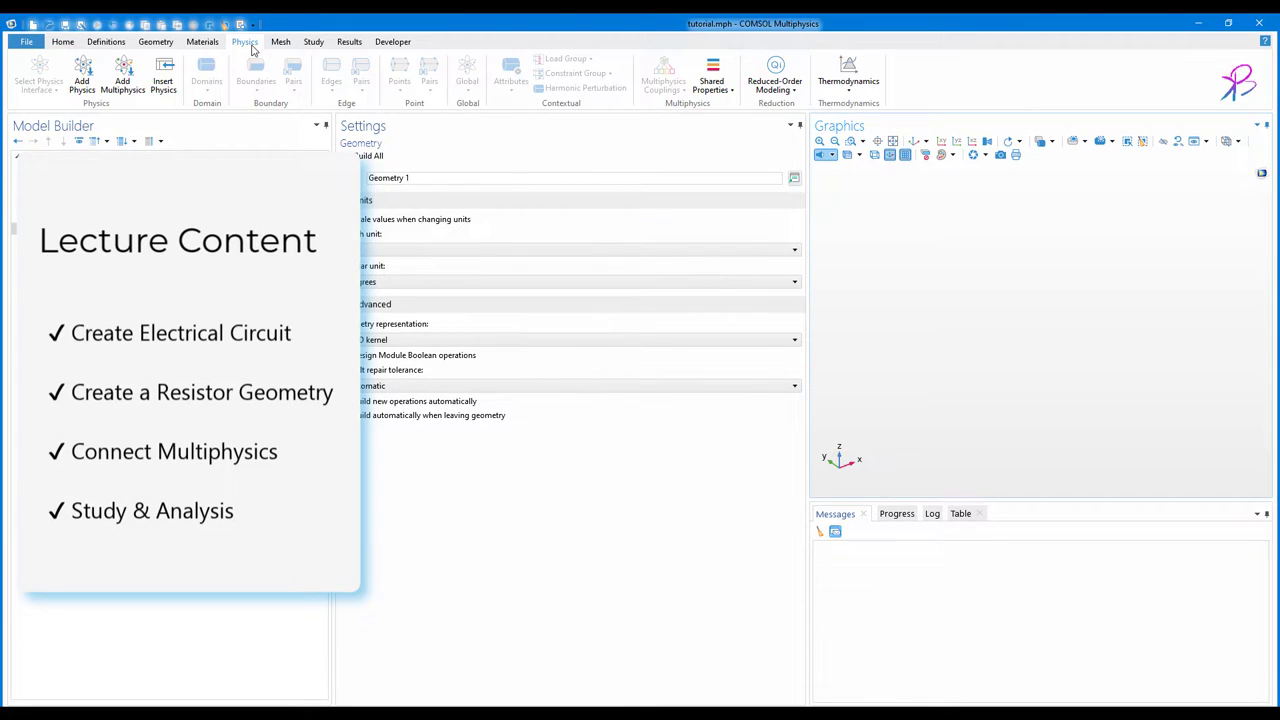
# - Add AC/DC > Electrical Circuit (cir) to Component 1 from Add Physics
pyautogui.click(95, 91)
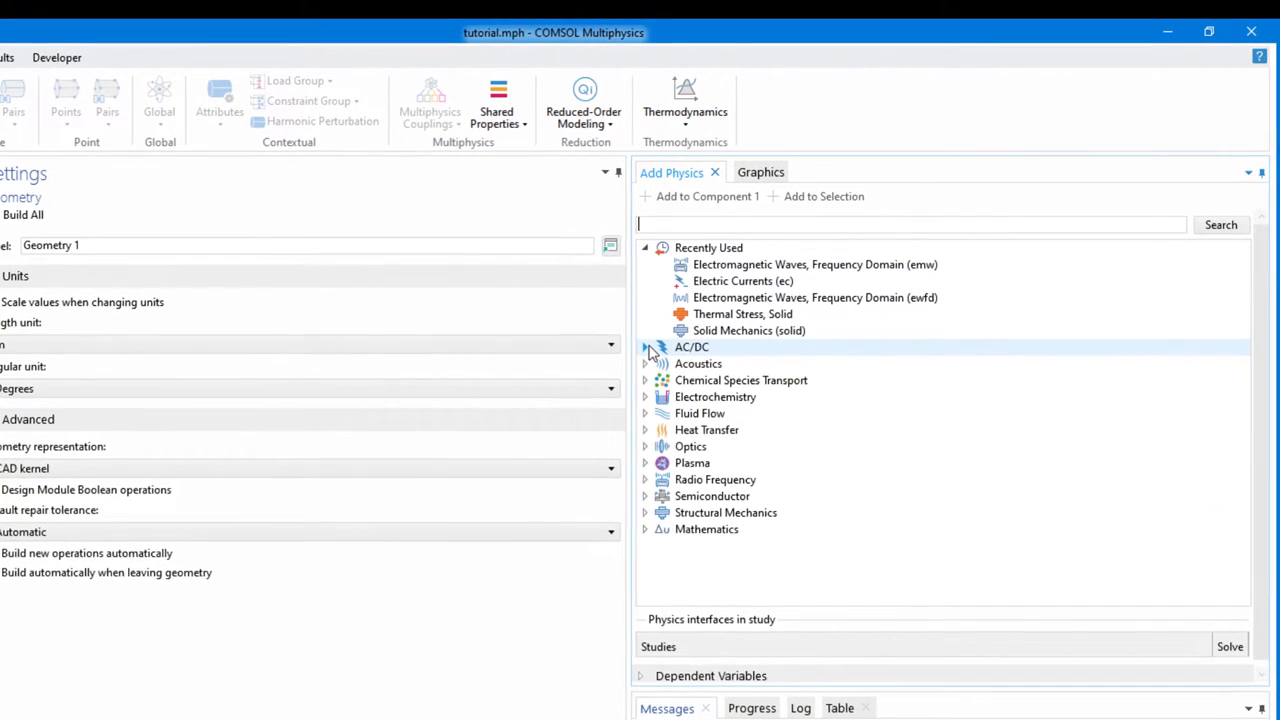
pyautogui.click(821, 253)
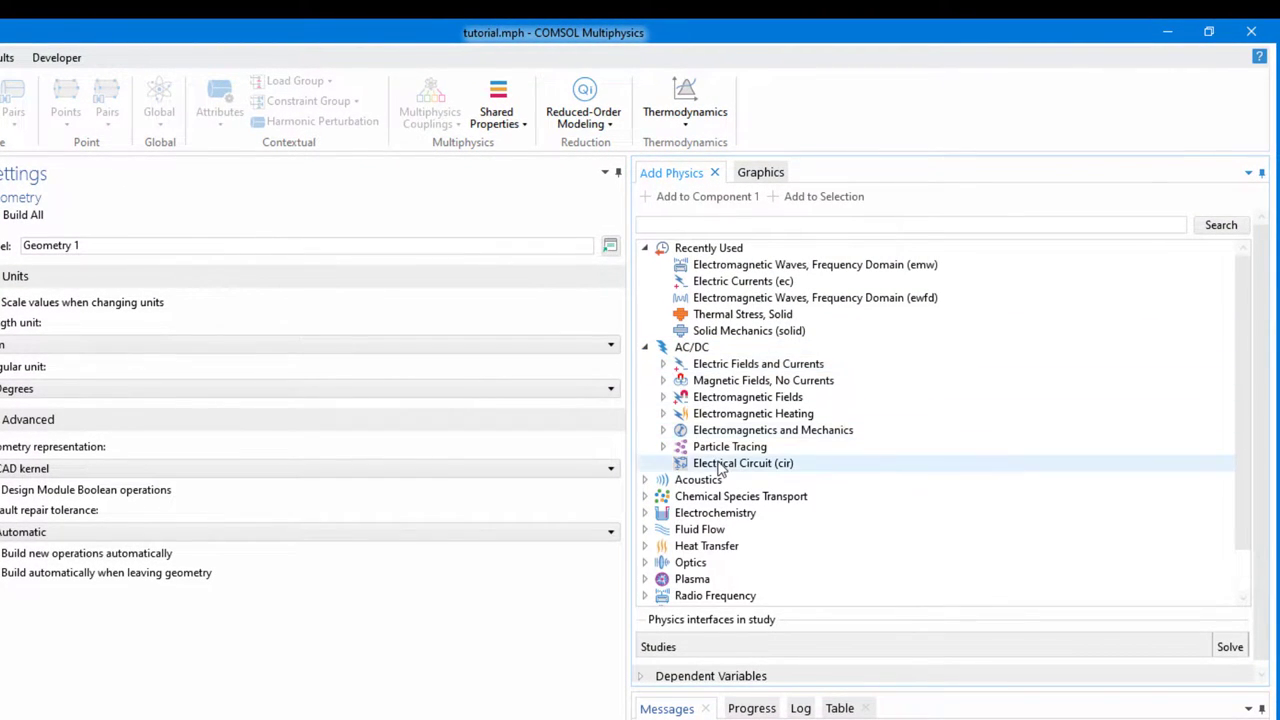
pyautogui.click(767, 466)
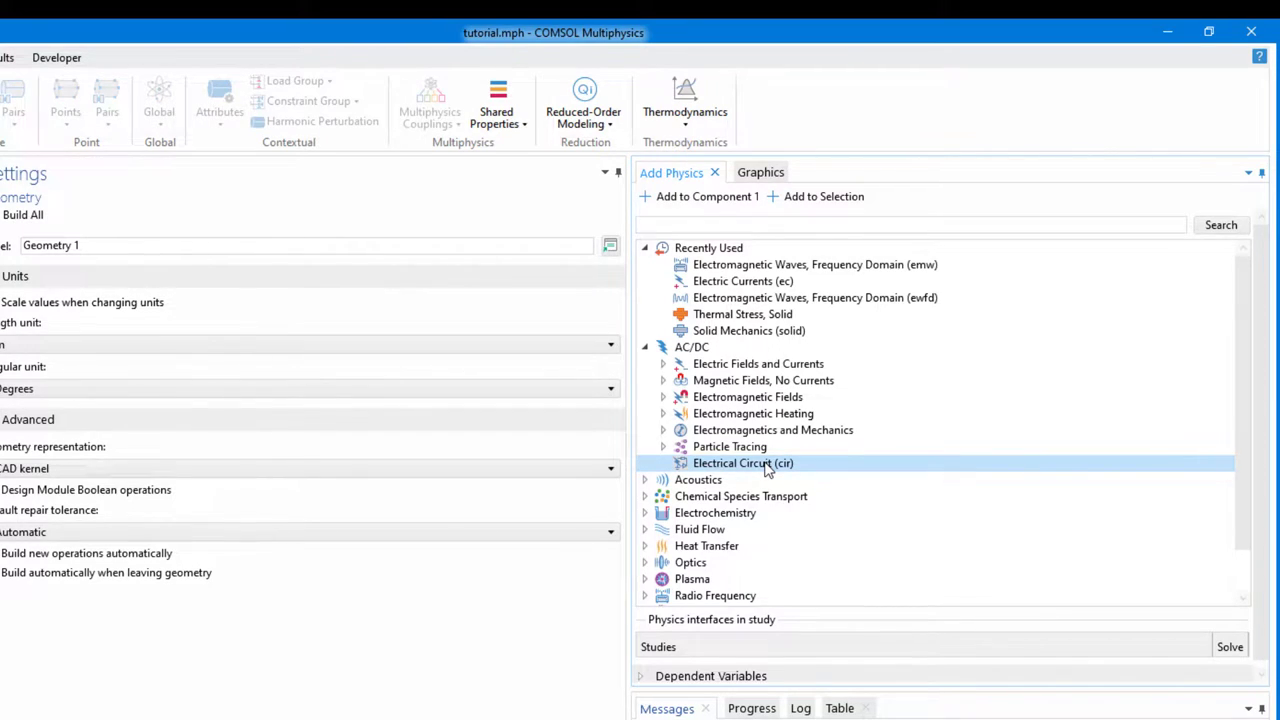
pyautogui.click(727, 200)
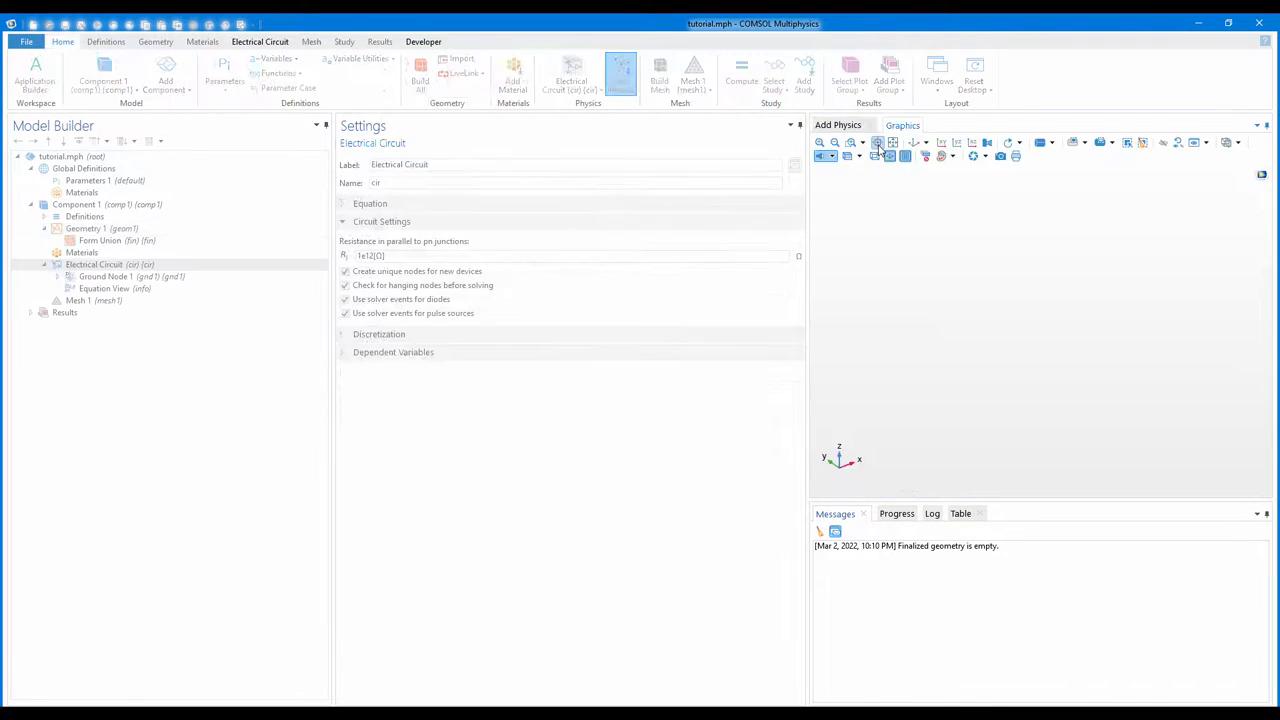
# - Add Voltage Source 1 to the circuit as a 1 V AC-source with phase 0
pyautogui.click(114, 265)
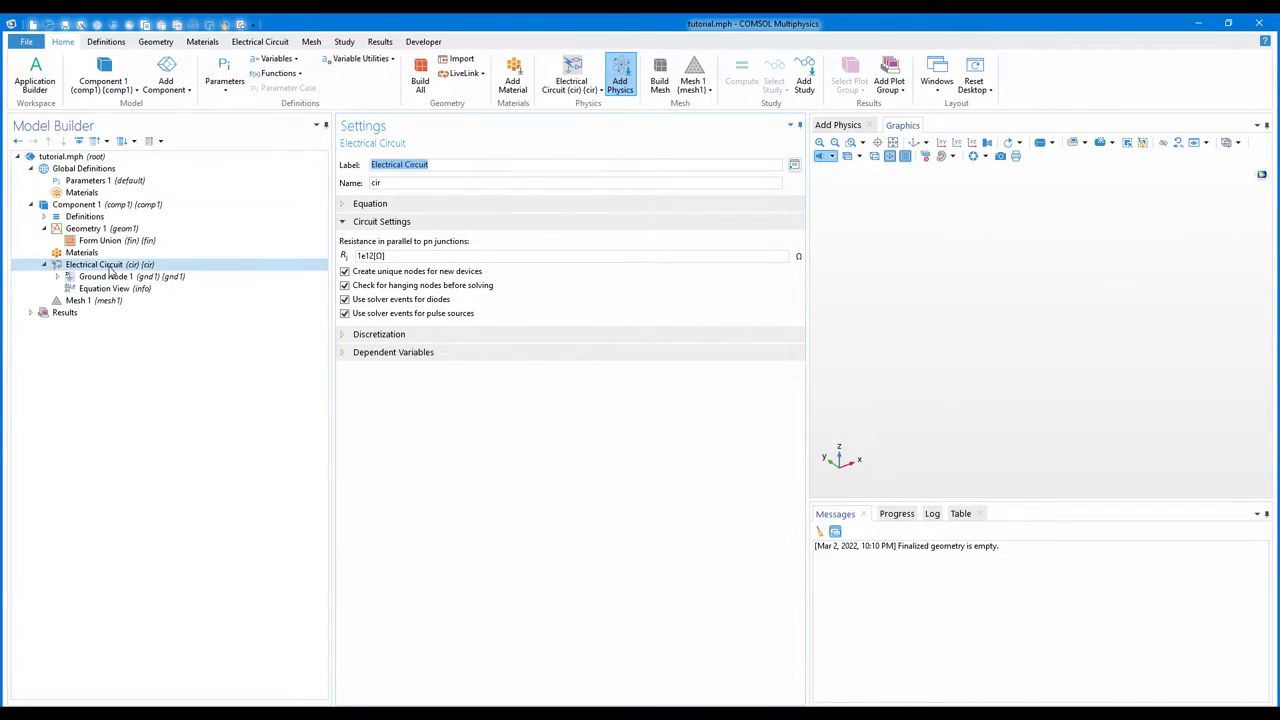
pyautogui.click(128, 266)
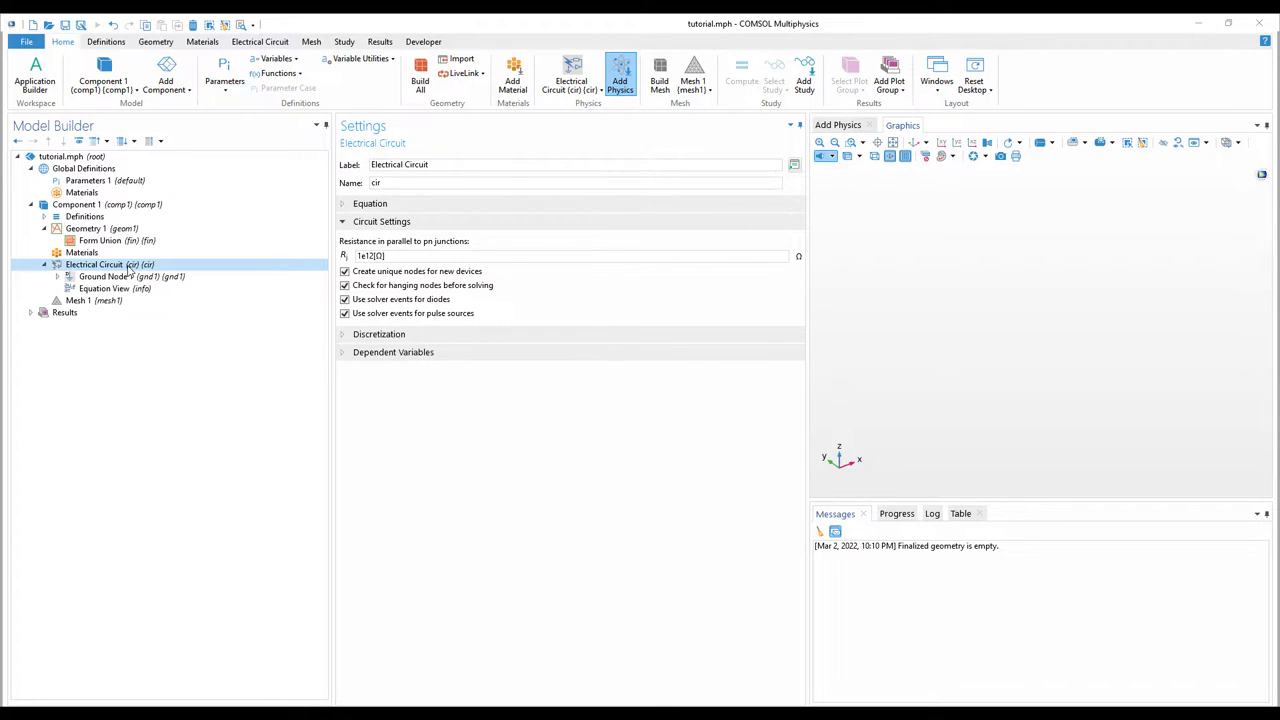
pyautogui.rightClick(129, 270)
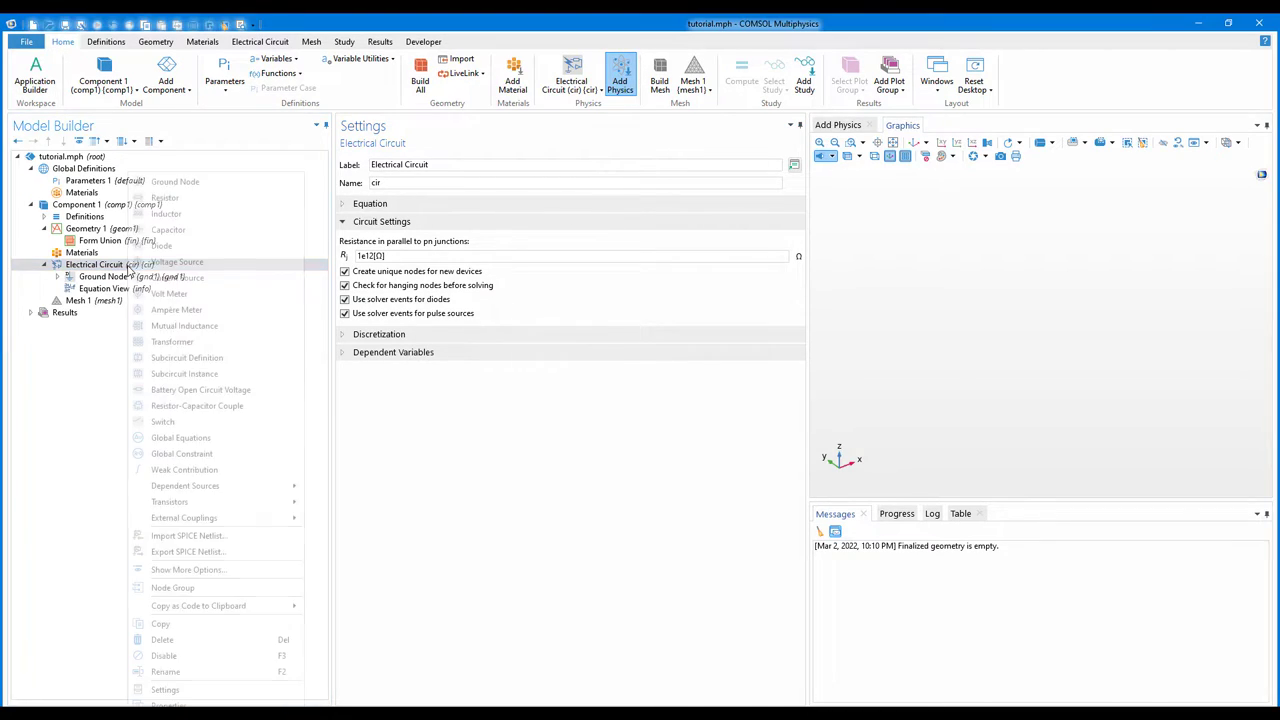
pyautogui.click(181, 266)
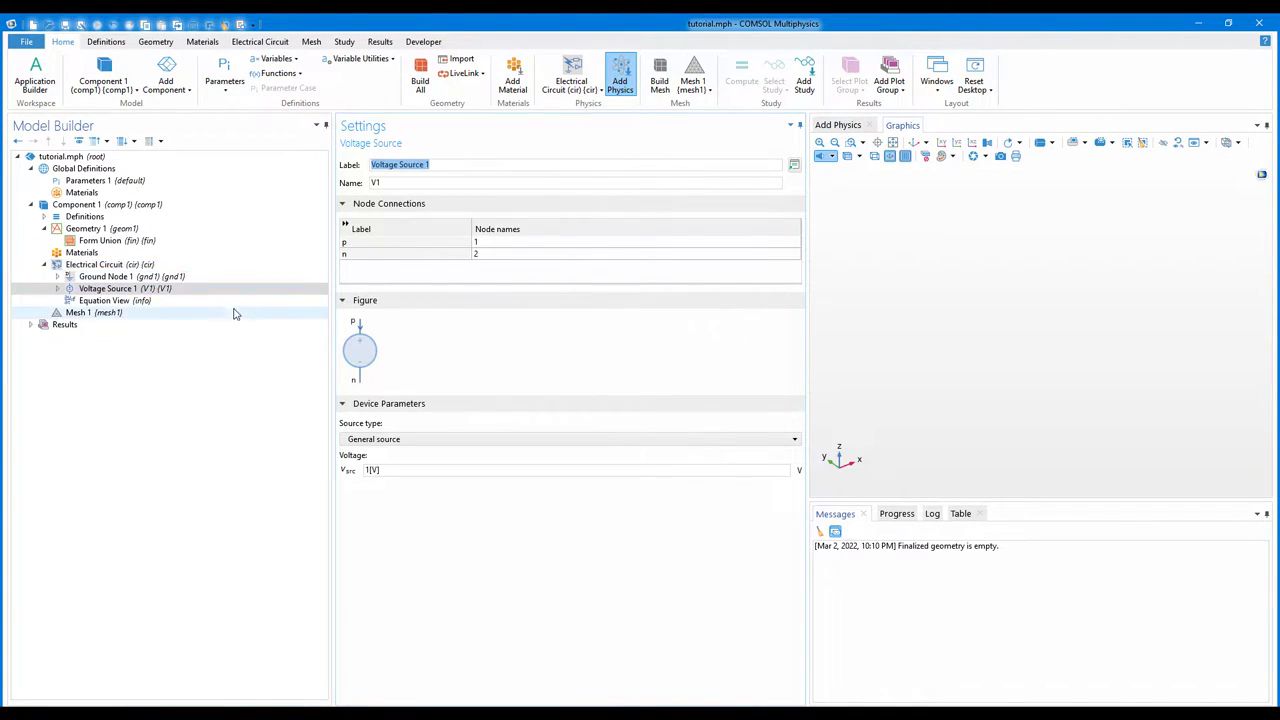
pyautogui.click(421, 444)
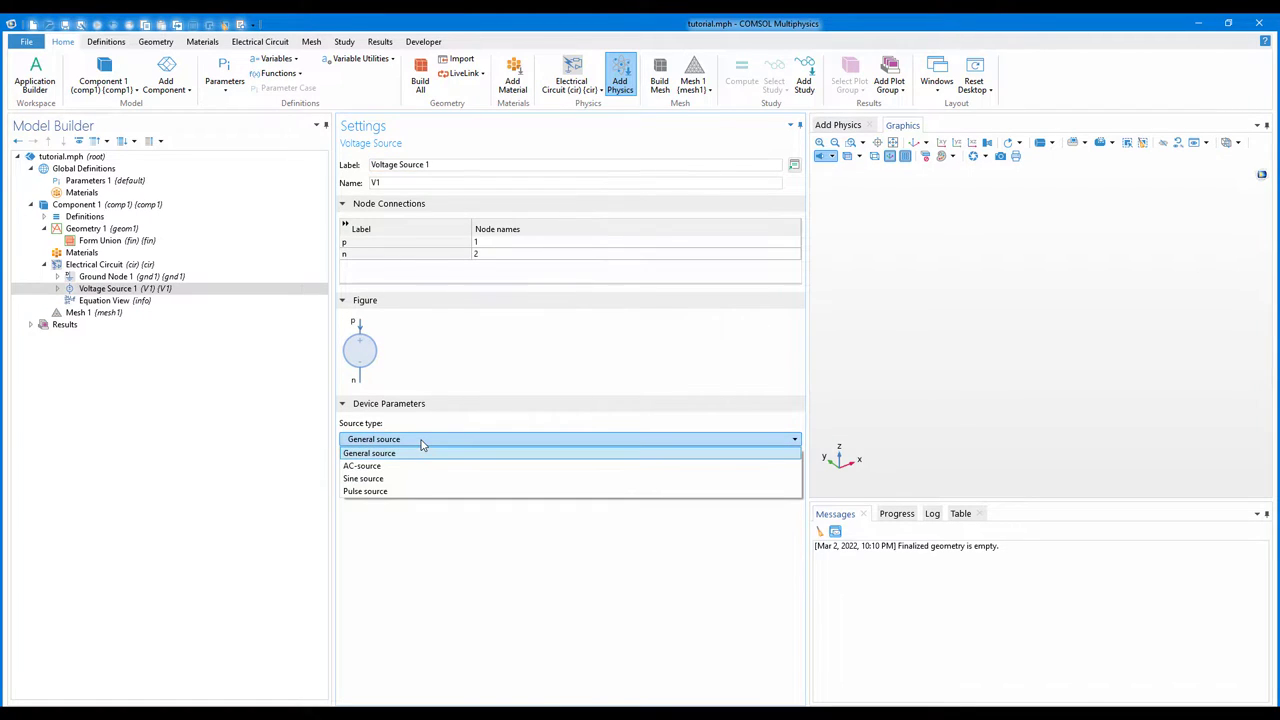
pyautogui.click(388, 467)
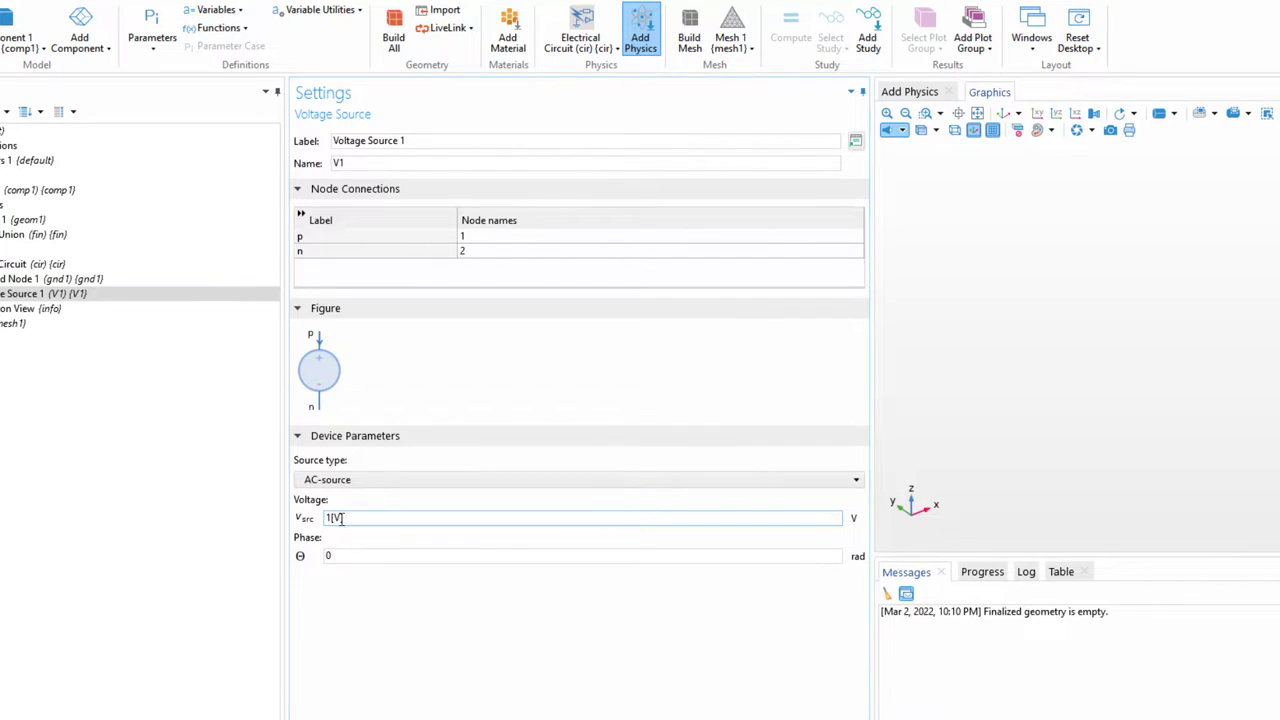
pyautogui.click(339, 555)
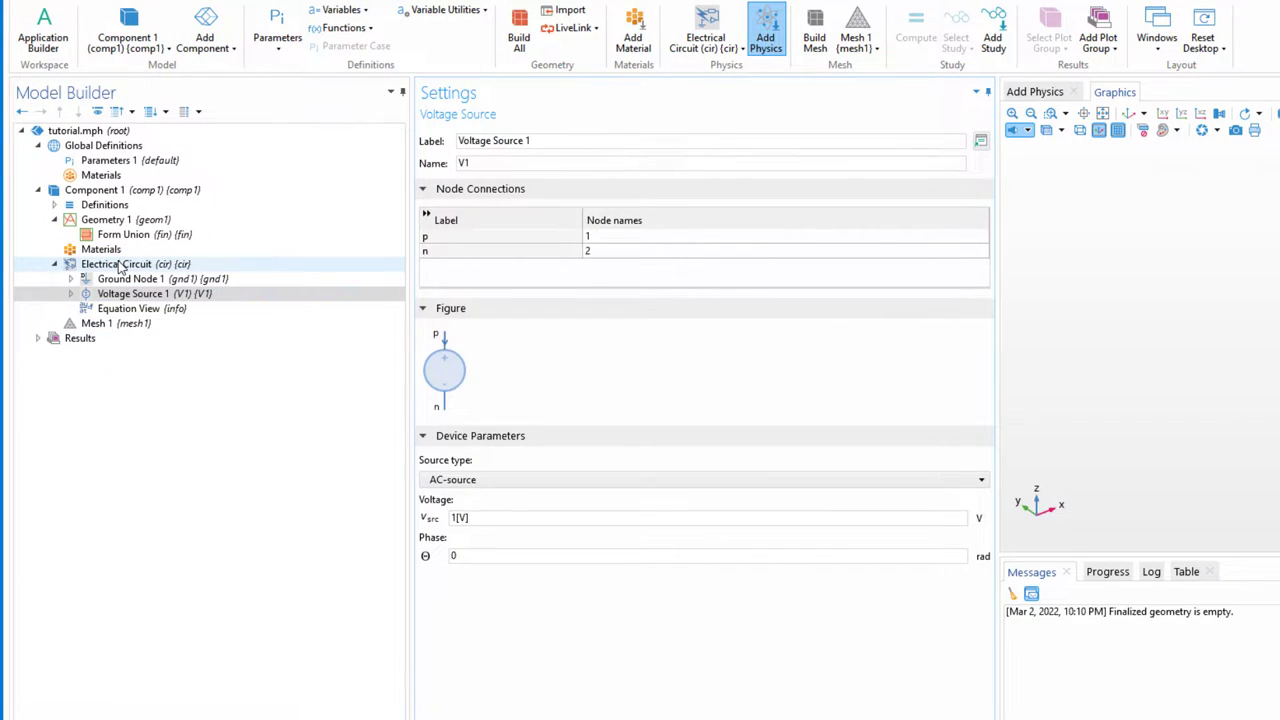
# - Add Resistor 1 and Resistor 2, 1000 Ω each, to the circuit and select Resistor 1
pyautogui.click(120, 266)
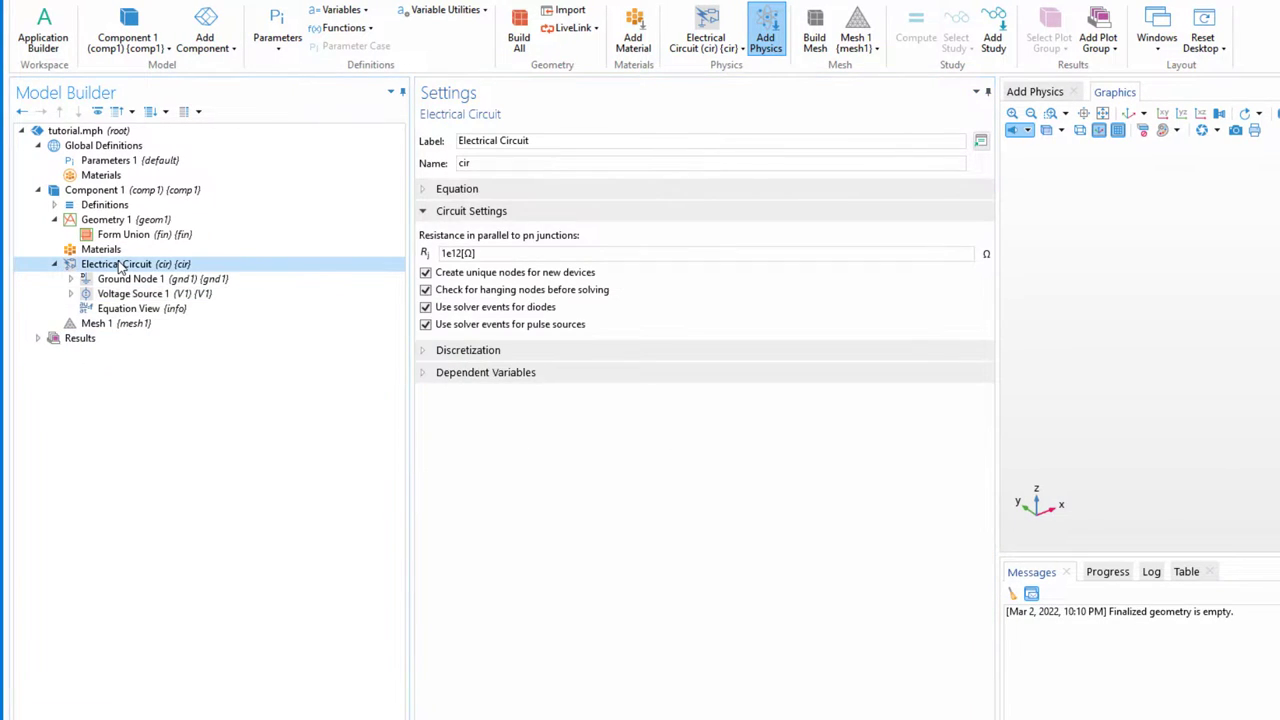
pyautogui.rightClick(120, 266)
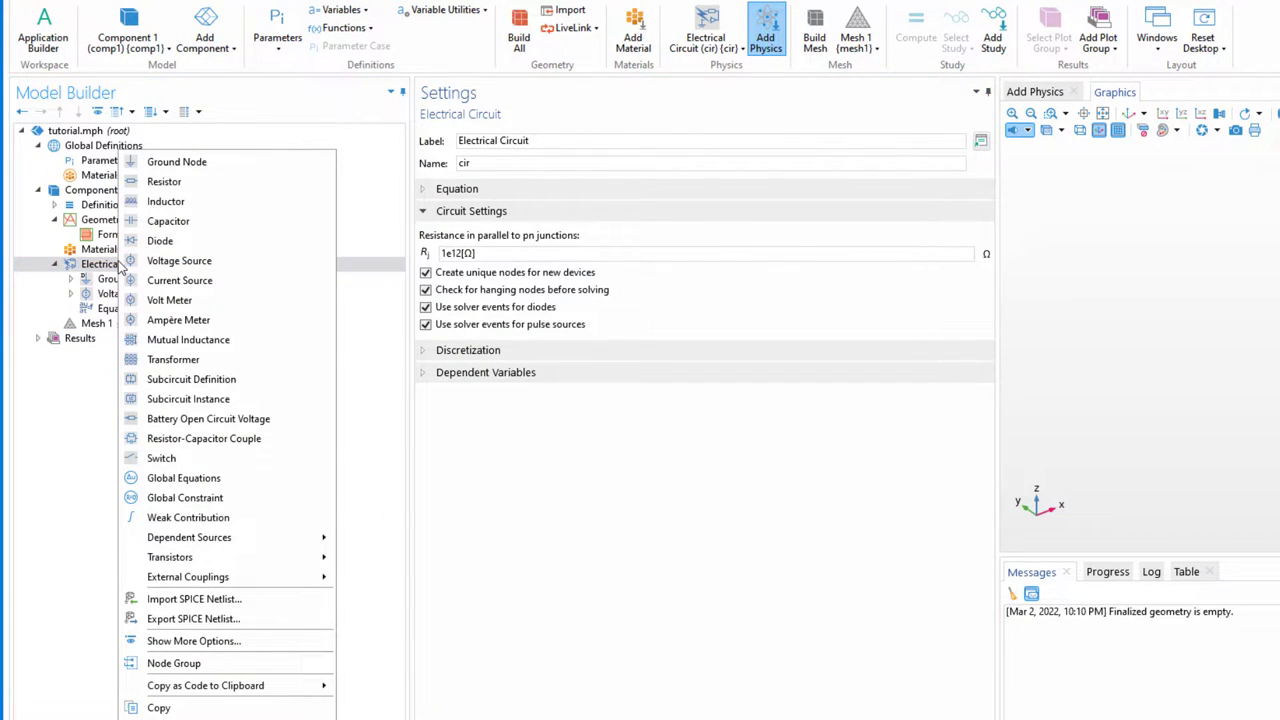
pyautogui.click(164, 181)
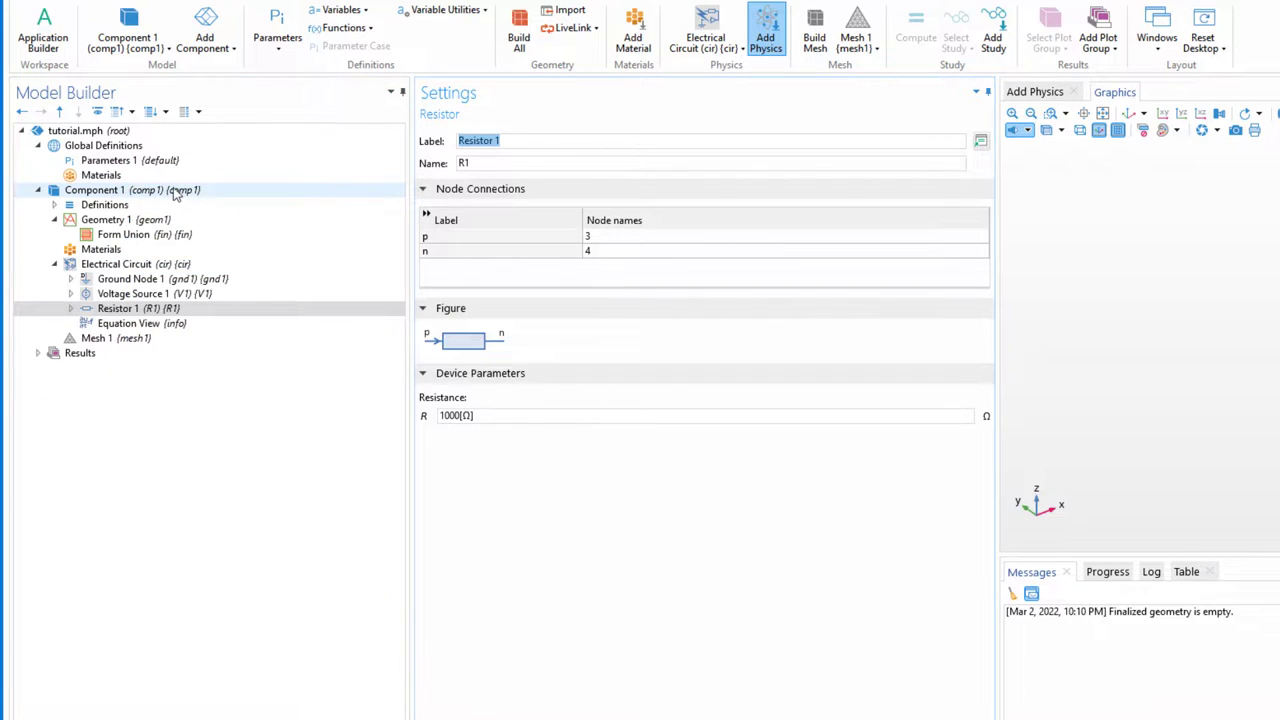
pyautogui.click(157, 266)
pyautogui.rightClick(161, 265)
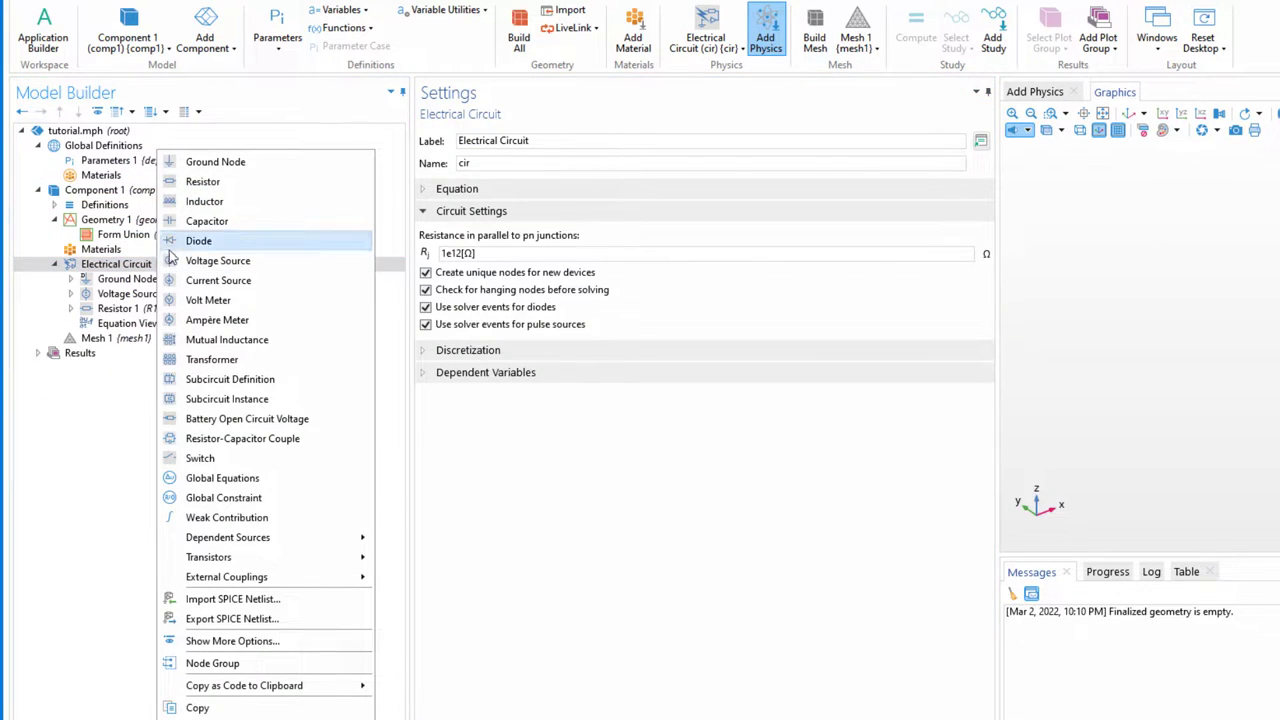
pyautogui.click(202, 181)
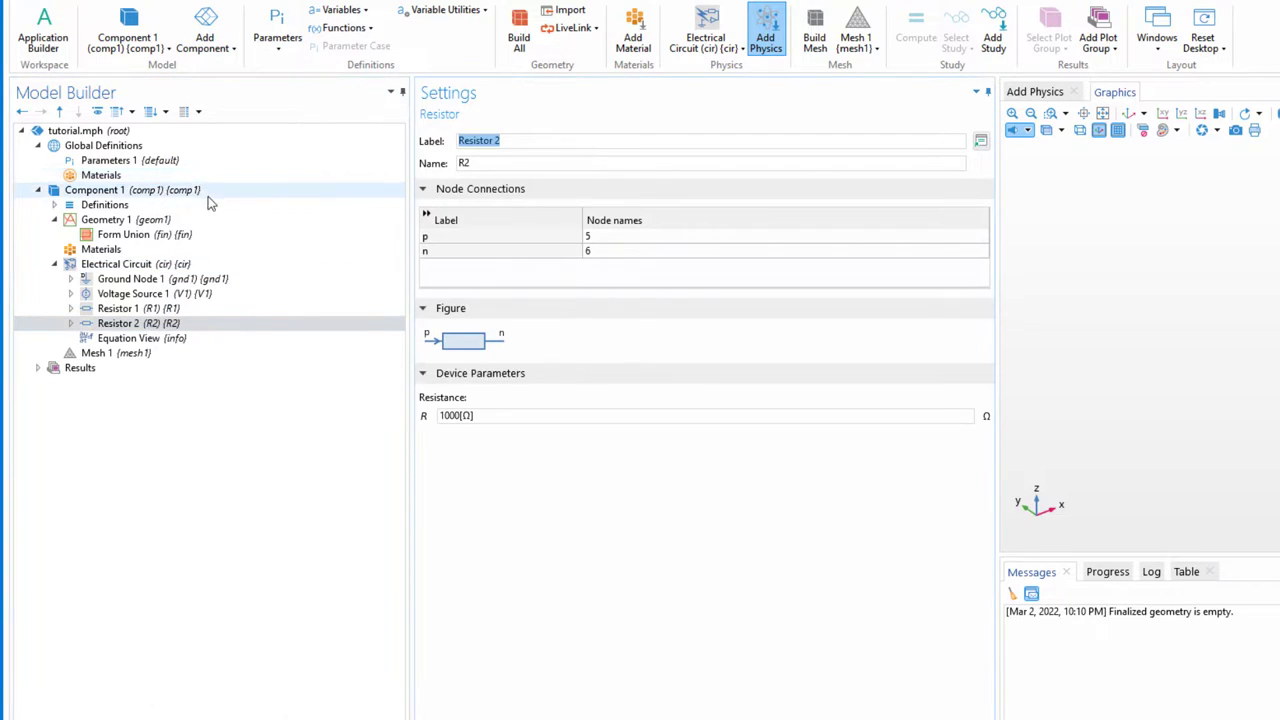
pyautogui.click(192, 308)
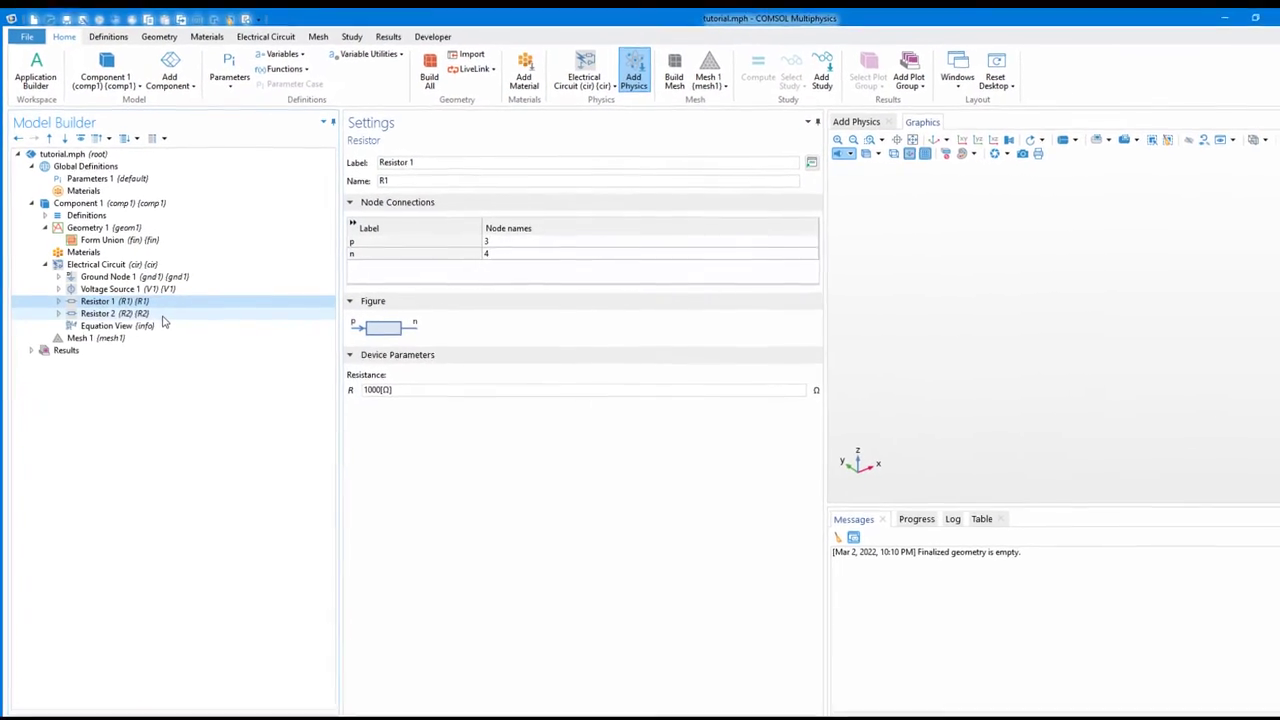
pyautogui.click(127, 304)
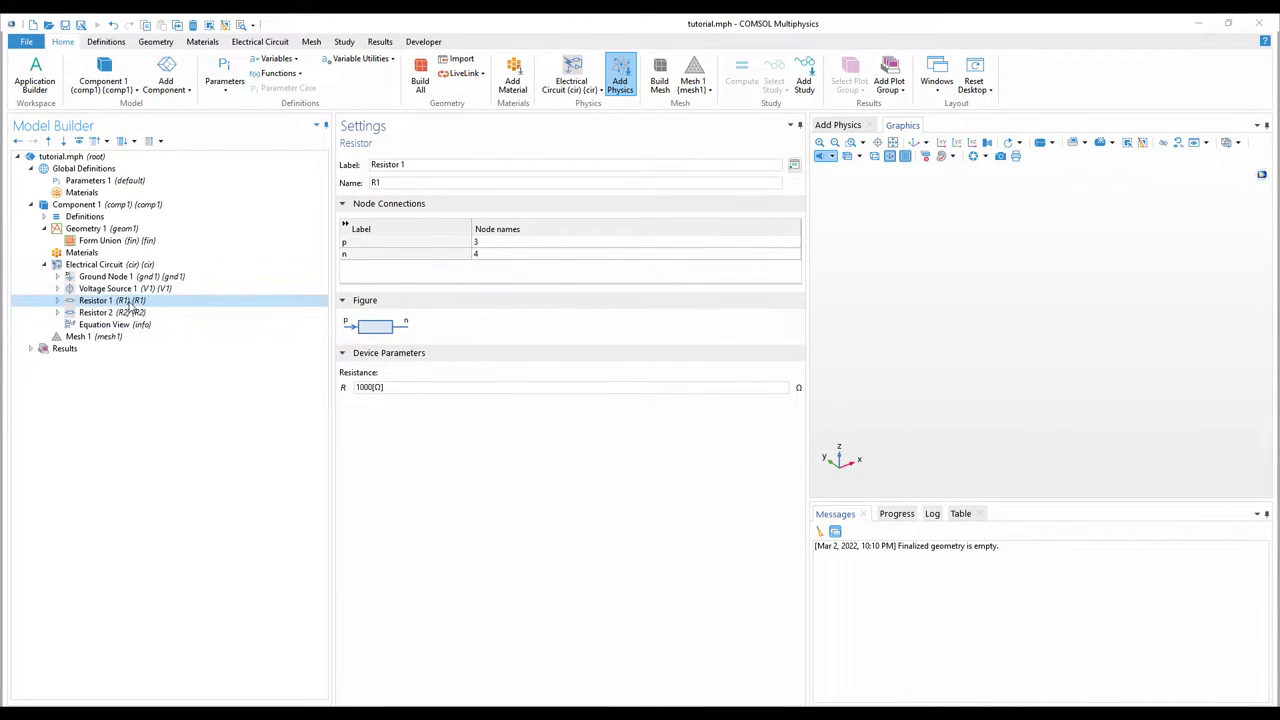
# - Connect Resistor 1 with p node 1 and n node 2
pyautogui.click(486, 244)
pyautogui.click(486, 244)
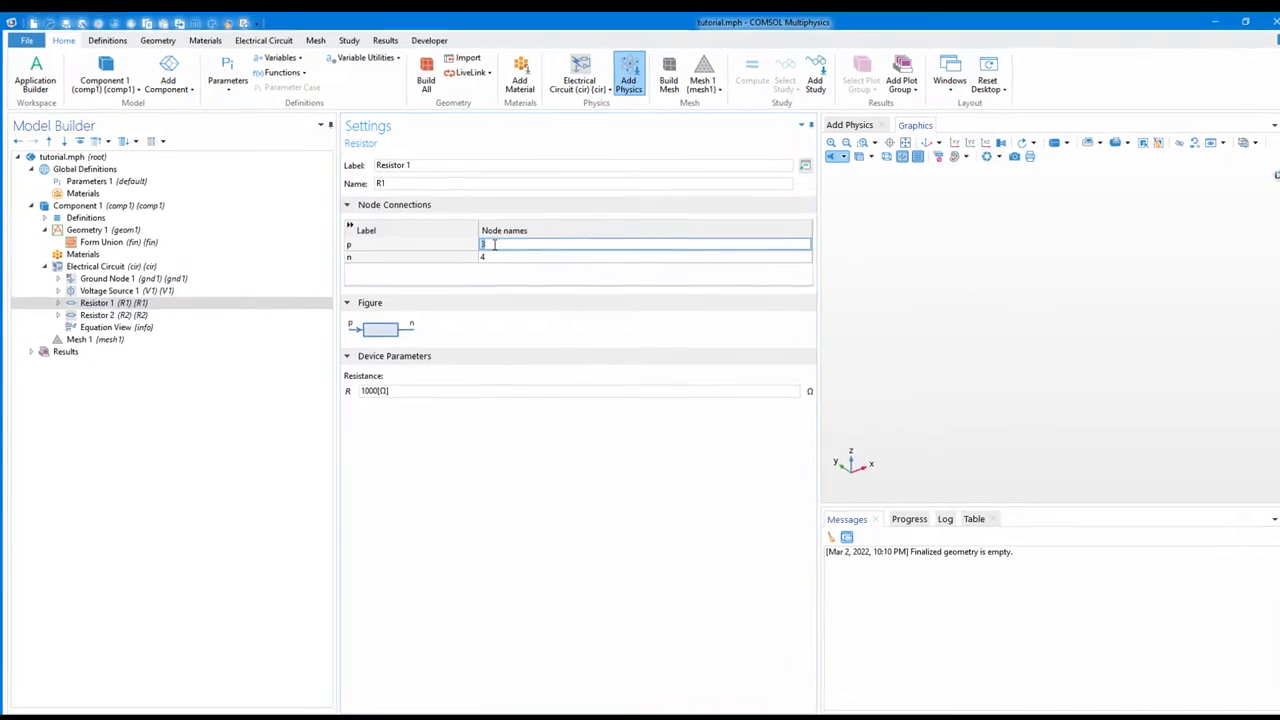
pyautogui.write('1')
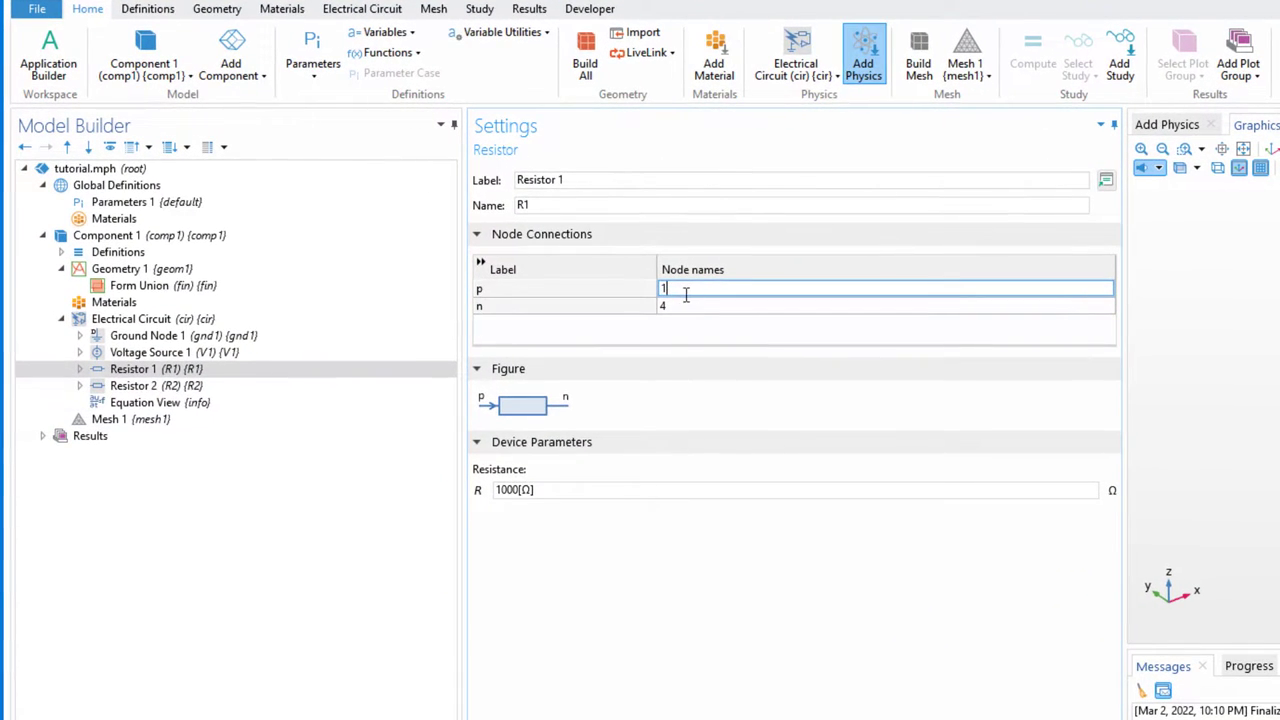
pyautogui.click(685, 305)
pyautogui.write('2')
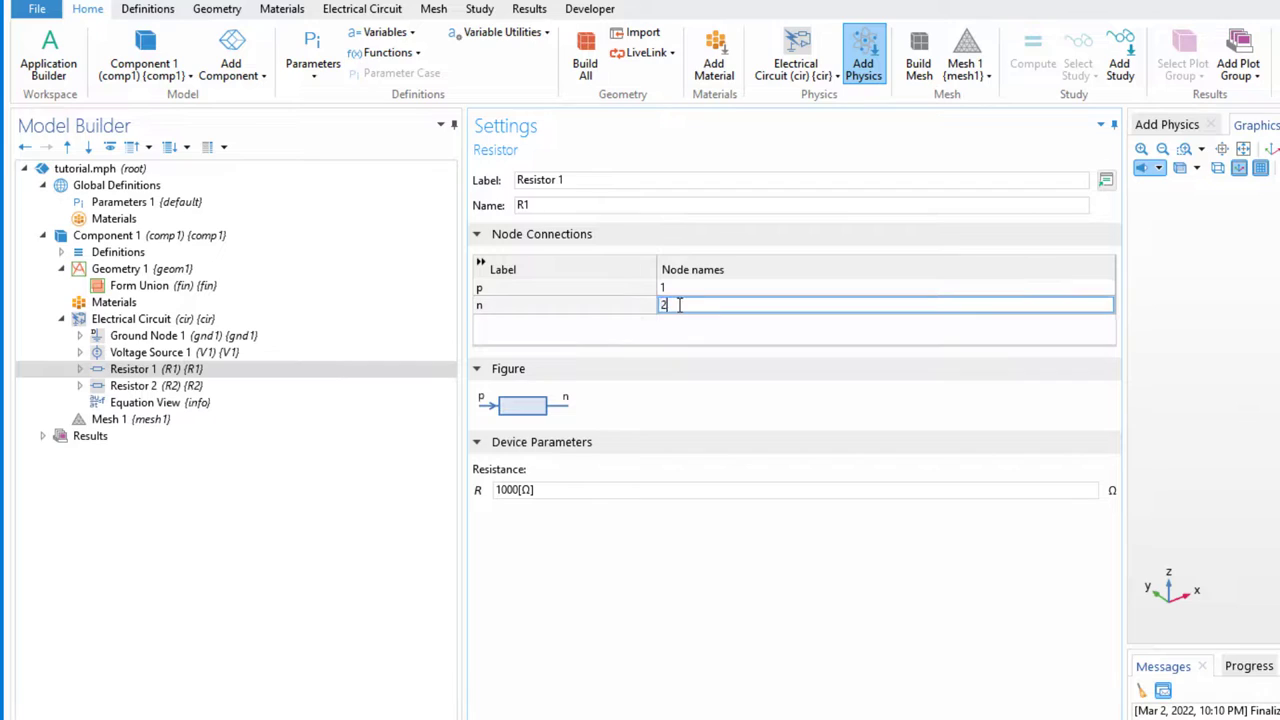
# - Set Resistor 2's node names to p = 3 and n = 0
pyautogui.click(246, 388)
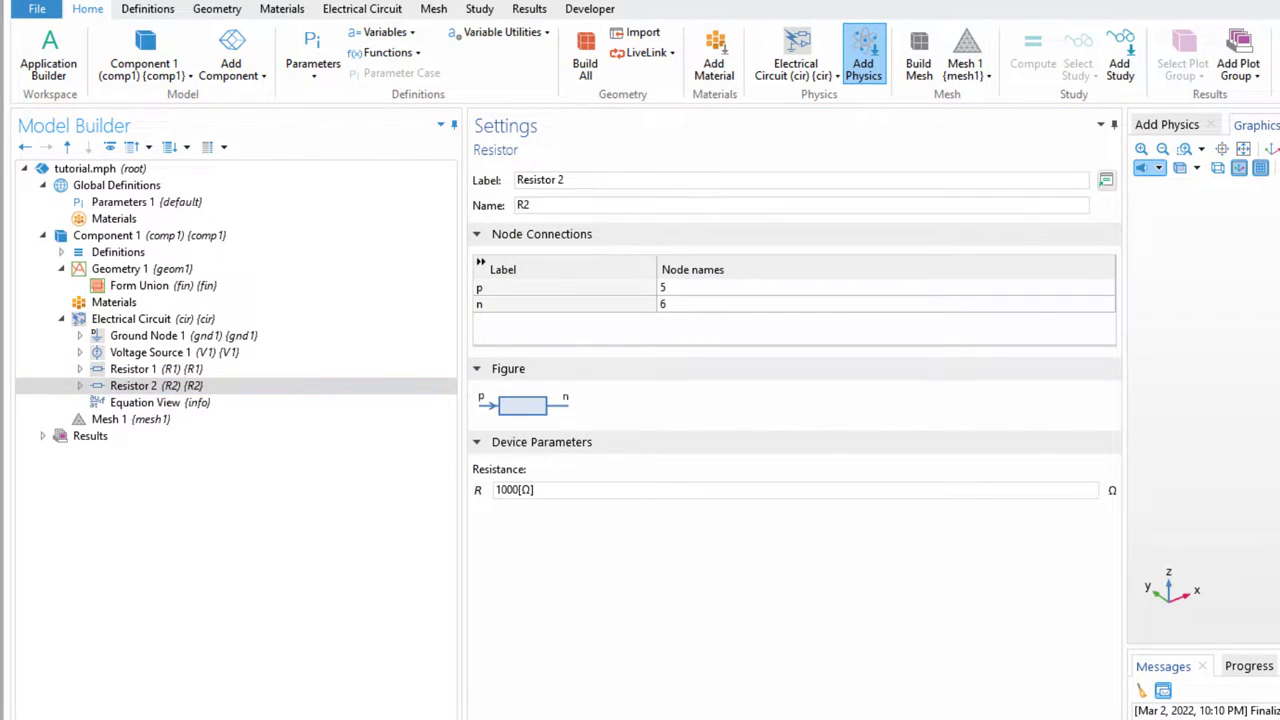
pyautogui.click(675, 288)
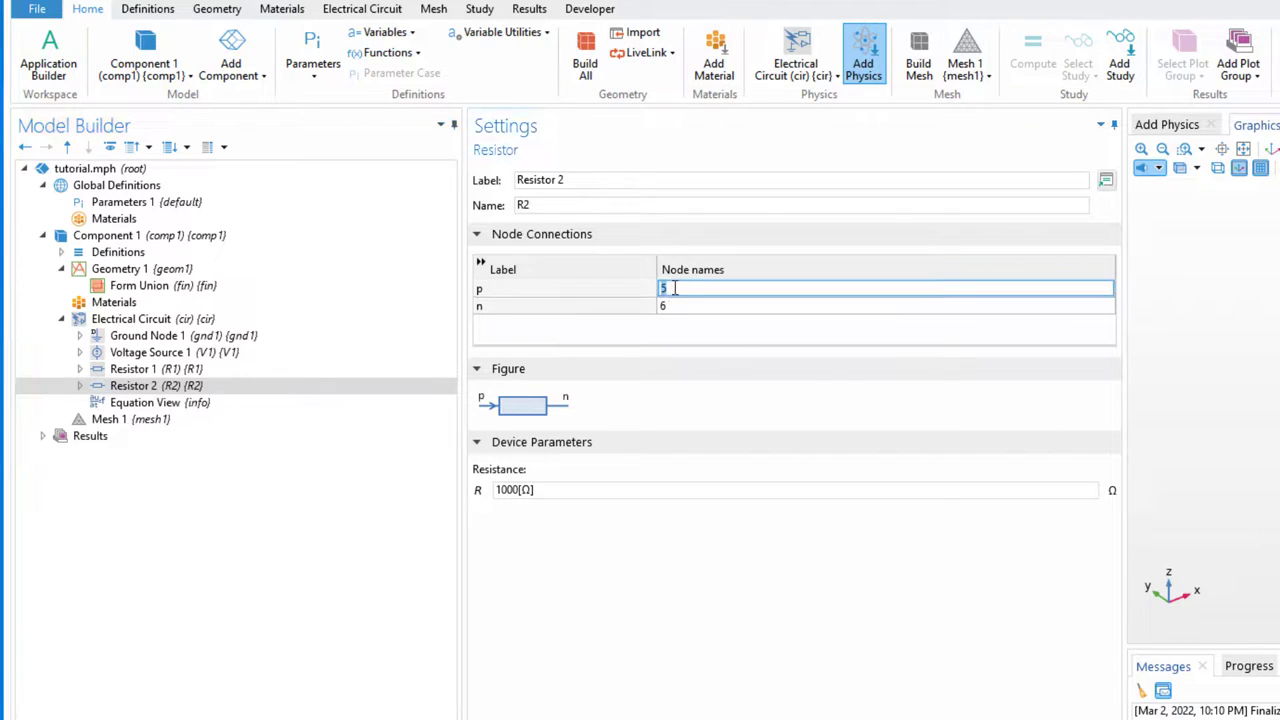
pyautogui.write('3')
pyautogui.click(686, 308)
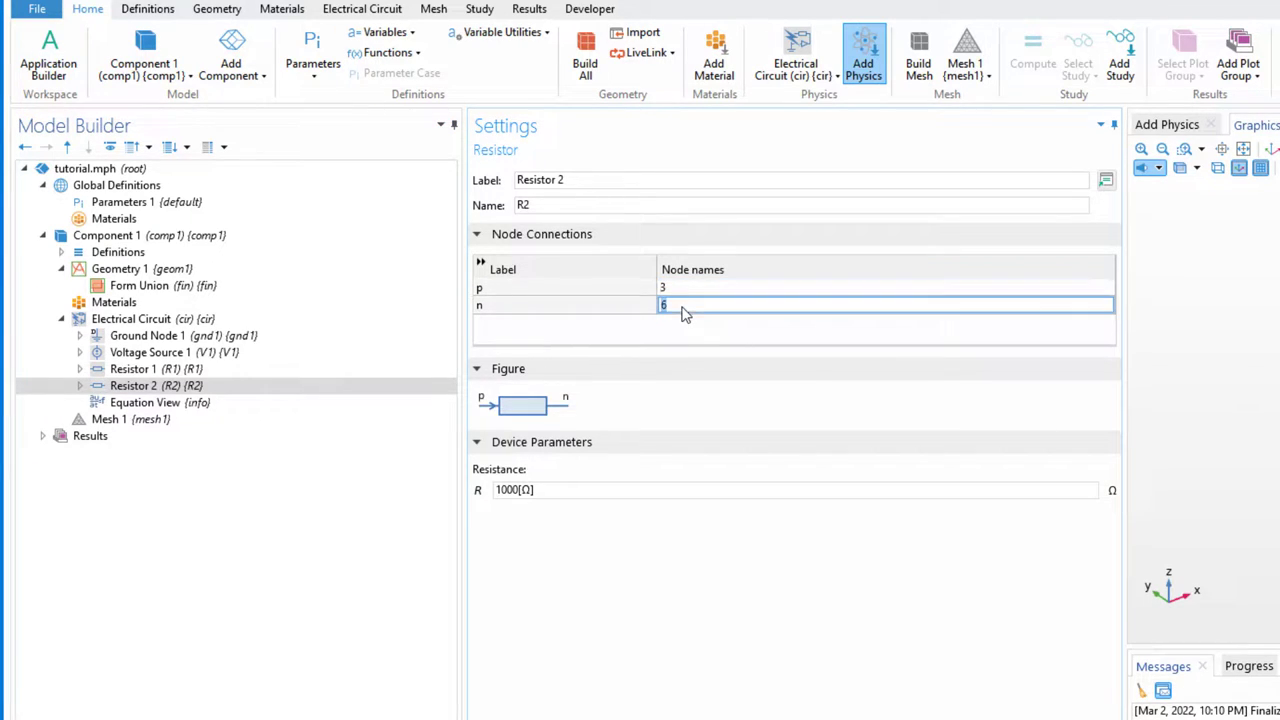
pyautogui.write('0')
# - Set Voltage Source 1's n node to 0
pyautogui.click(225, 363)
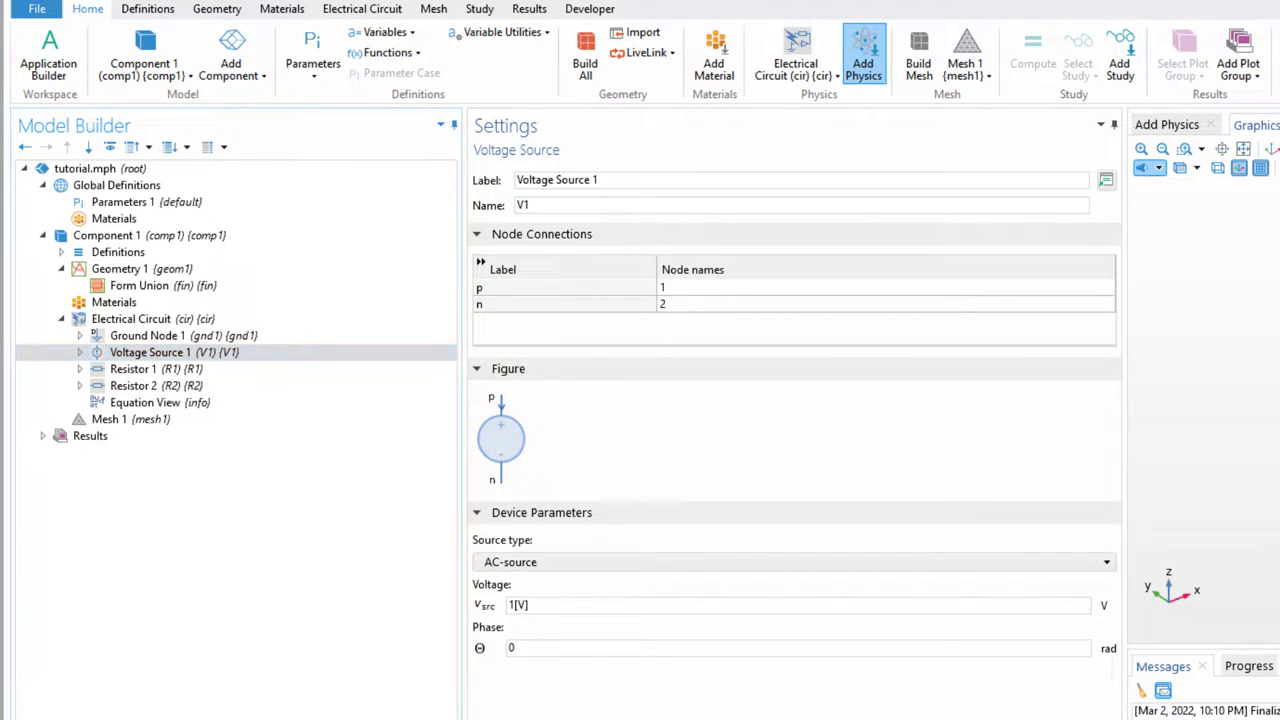
pyautogui.doubleClick(679, 305)
pyautogui.press('BackSpace')
pyautogui.write('0')
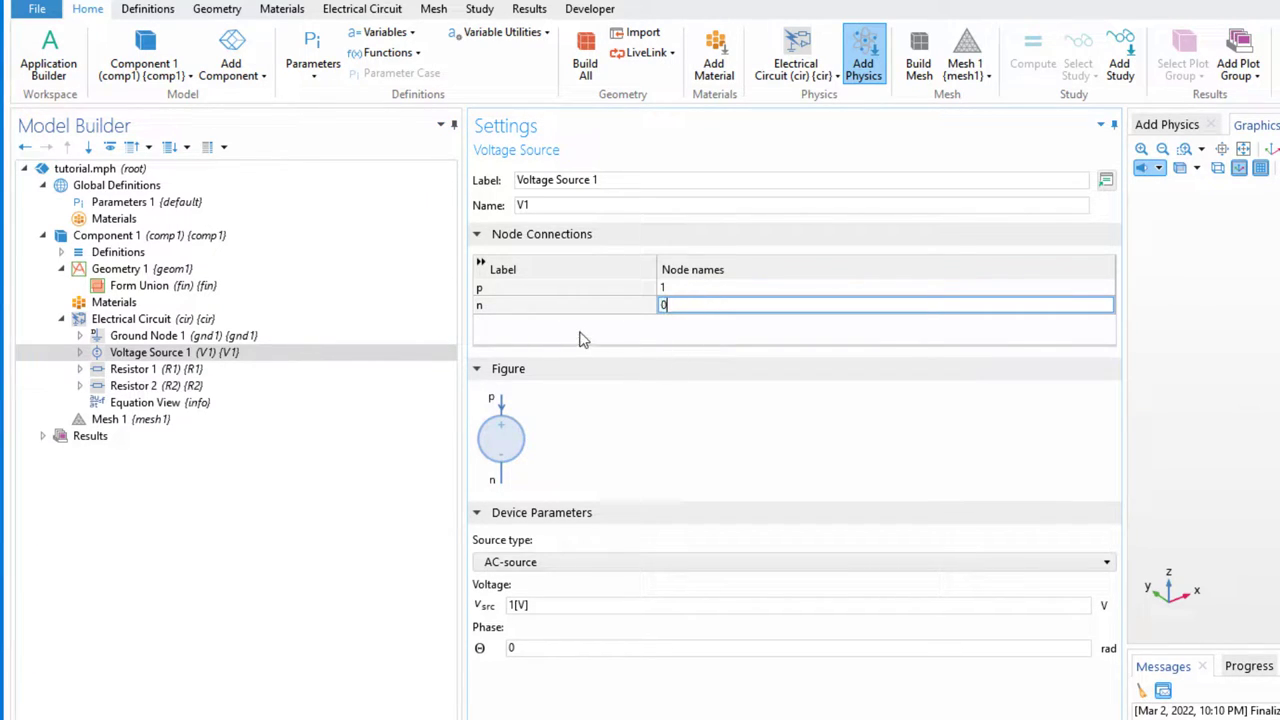
pyautogui.click(583, 339)
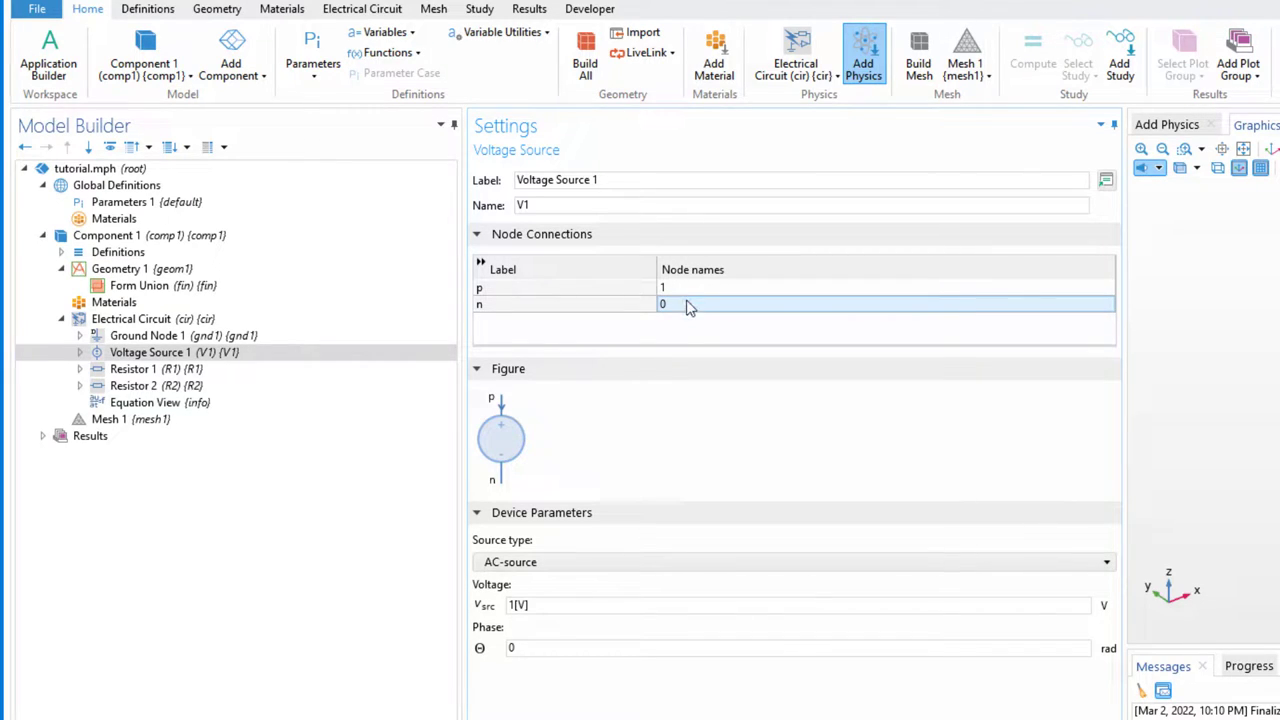
# - Review both resistors' connections and clear Resistor 2's n node name
pyautogui.click(205, 372)
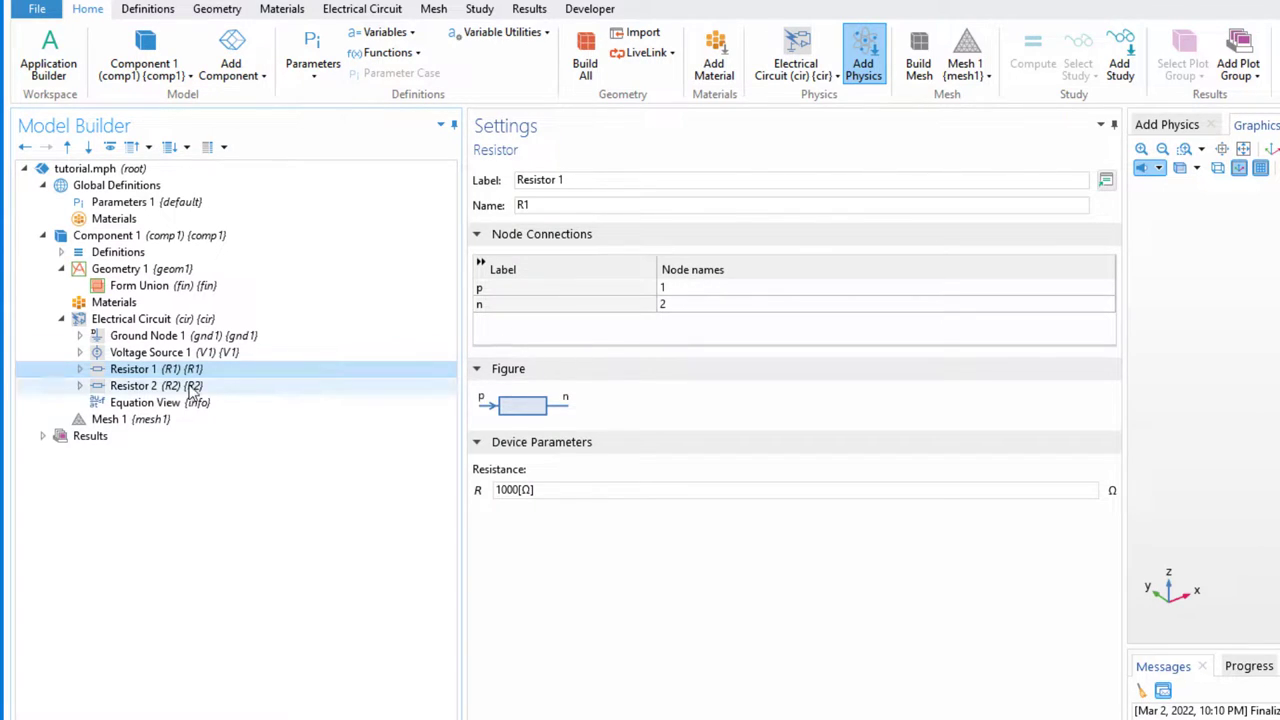
pyautogui.click(248, 386)
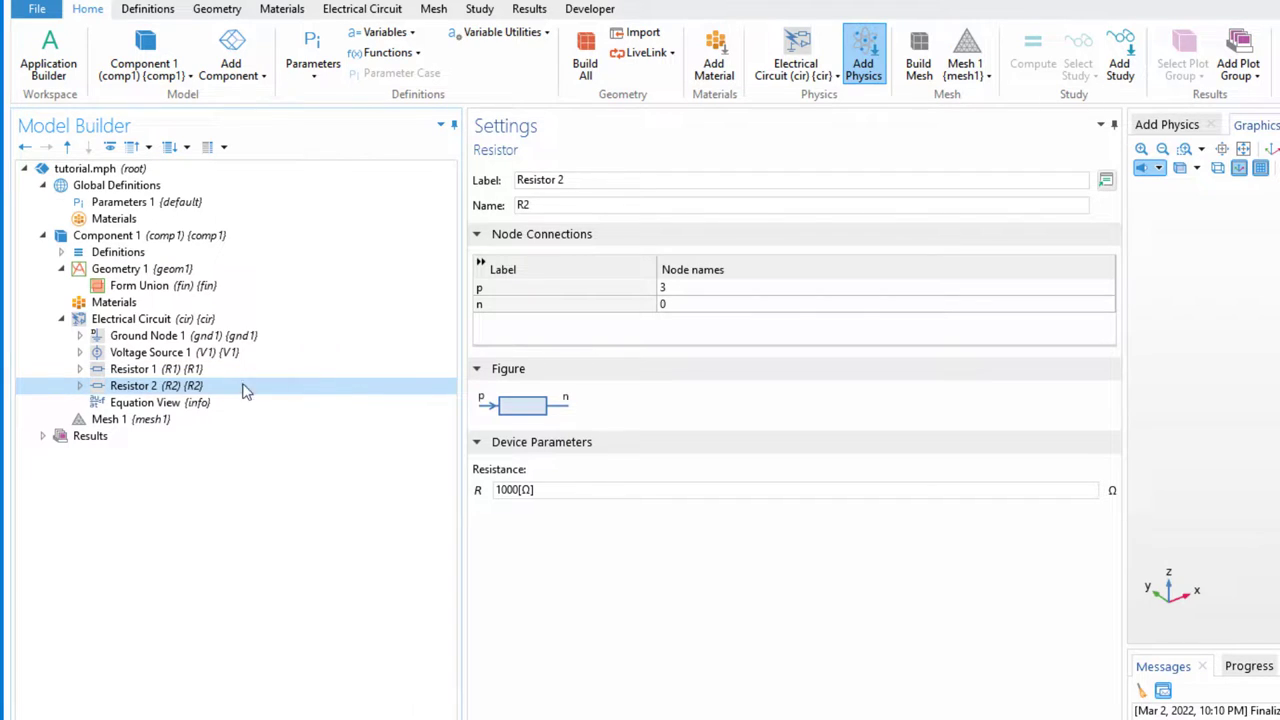
pyautogui.click(659, 303)
pyautogui.press('BackSpace')
pyautogui.click(184, 274)
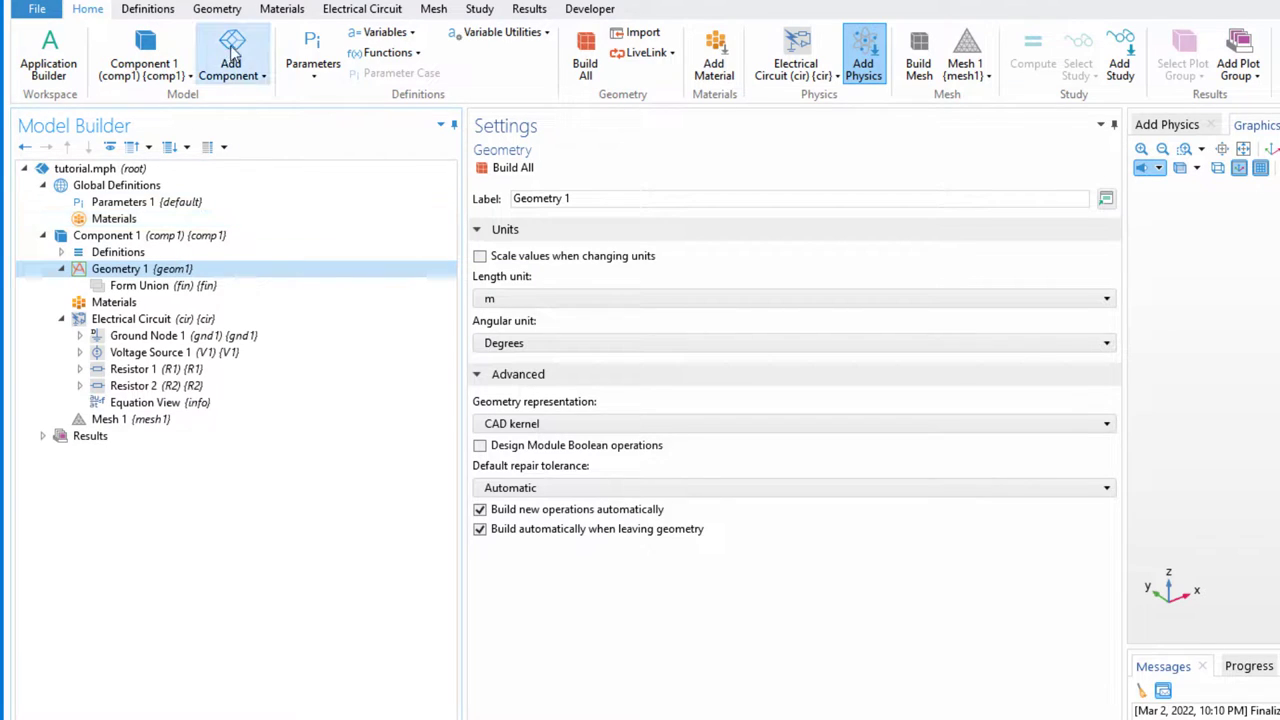
# - Add a cylinder to Geometry 1 with radius 2[mm]
pyautogui.click(226, 10)
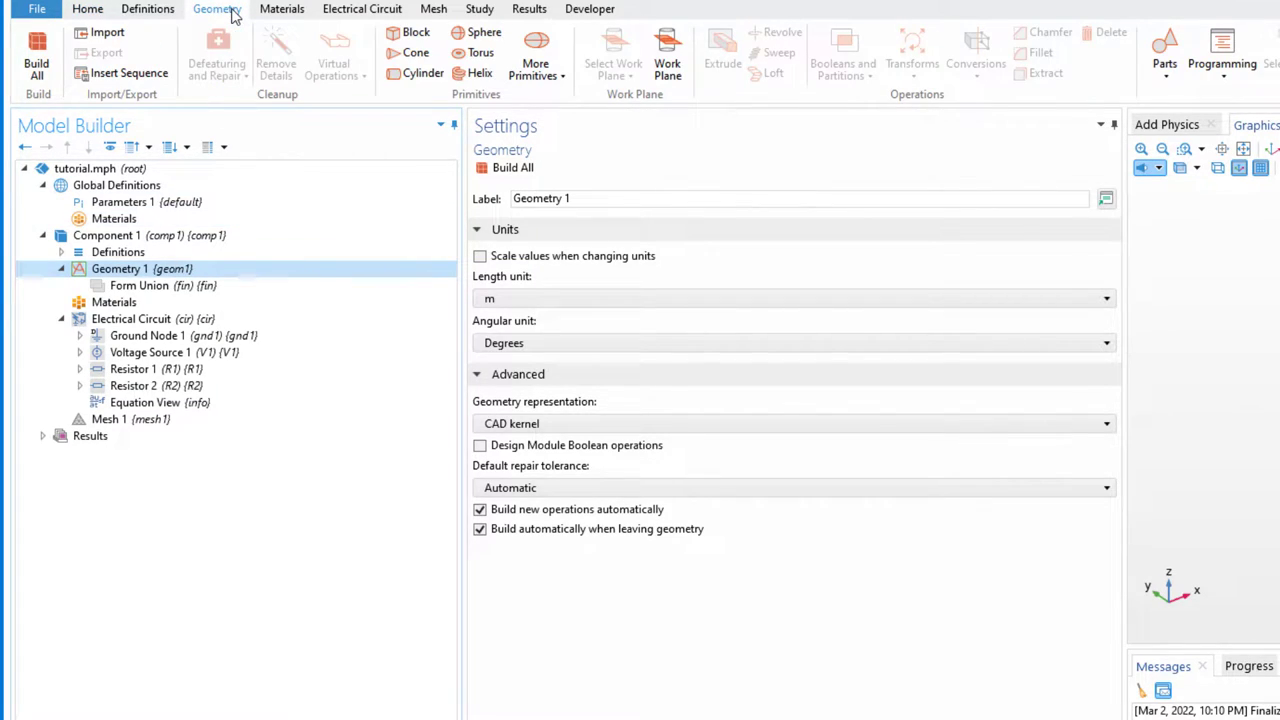
pyautogui.click(421, 74)
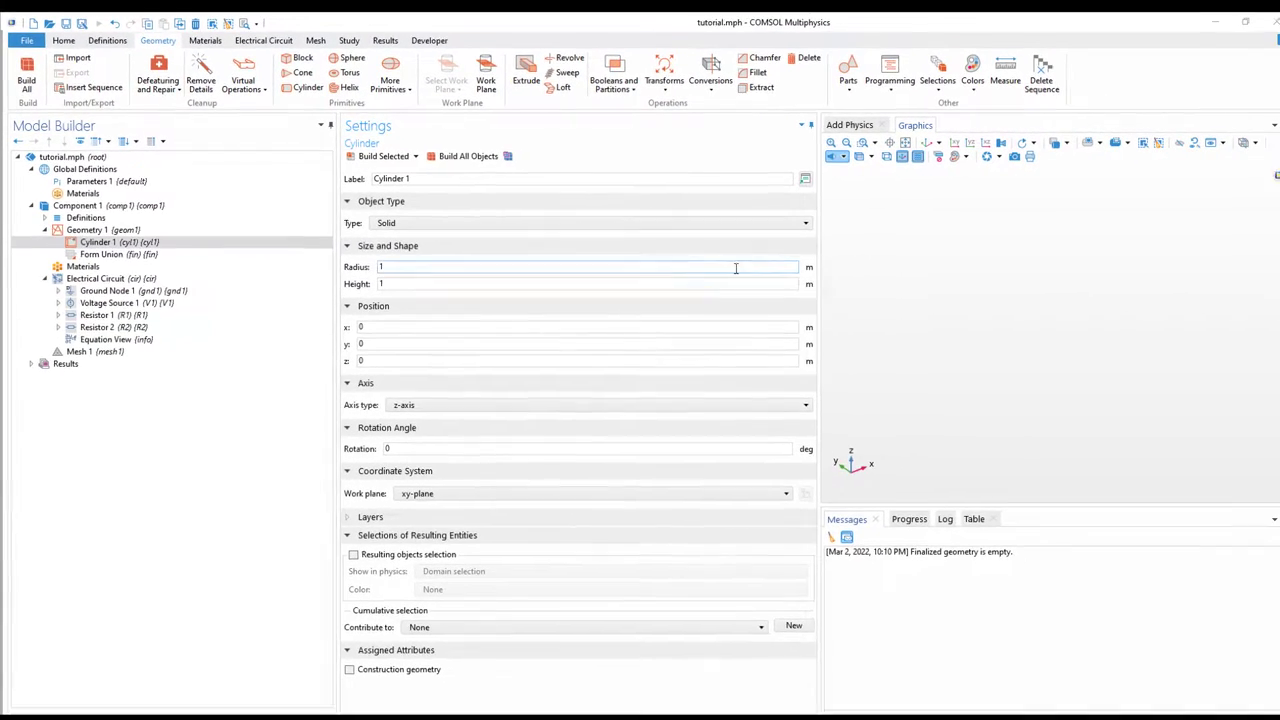
pyautogui.click(631, 320)
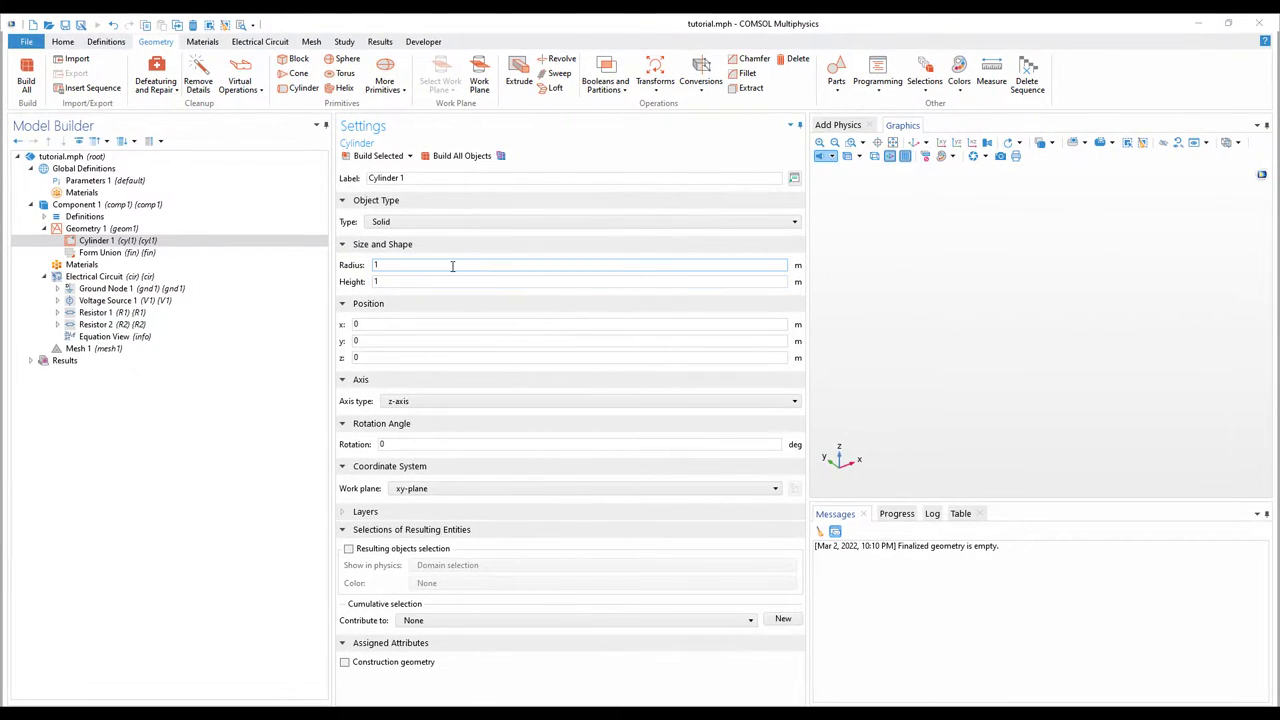
pyautogui.press('BackSpace')
pyautogui.write('2[mm')
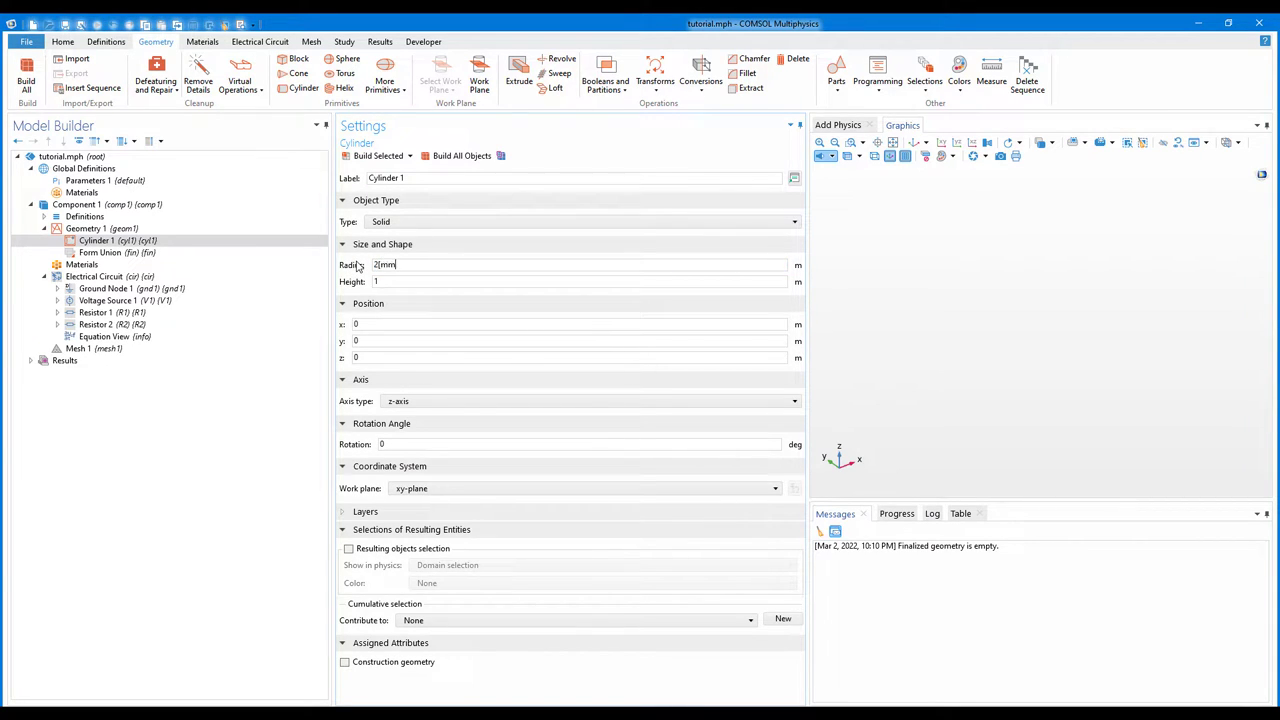
pyautogui.write(']')
# - Give the cylinder height 25[mm] along the x-axis and build it
pyautogui.click(385, 281)
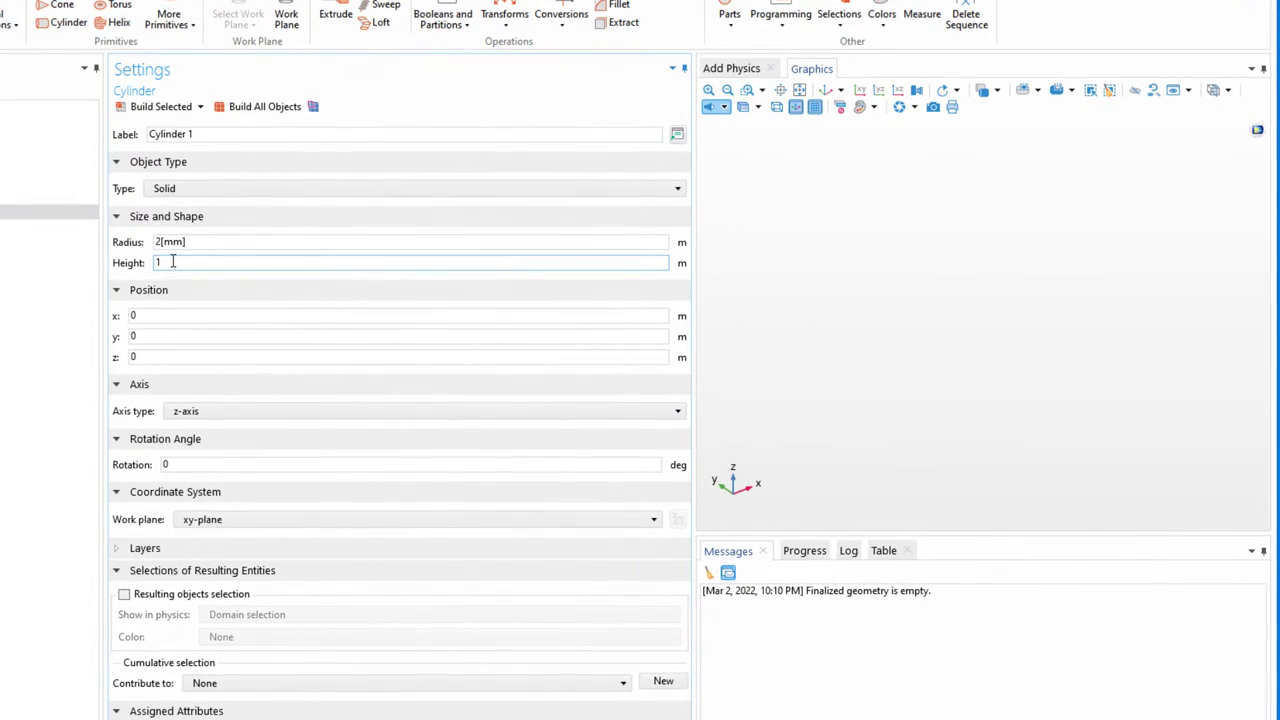
pyautogui.doubleClick(170, 261)
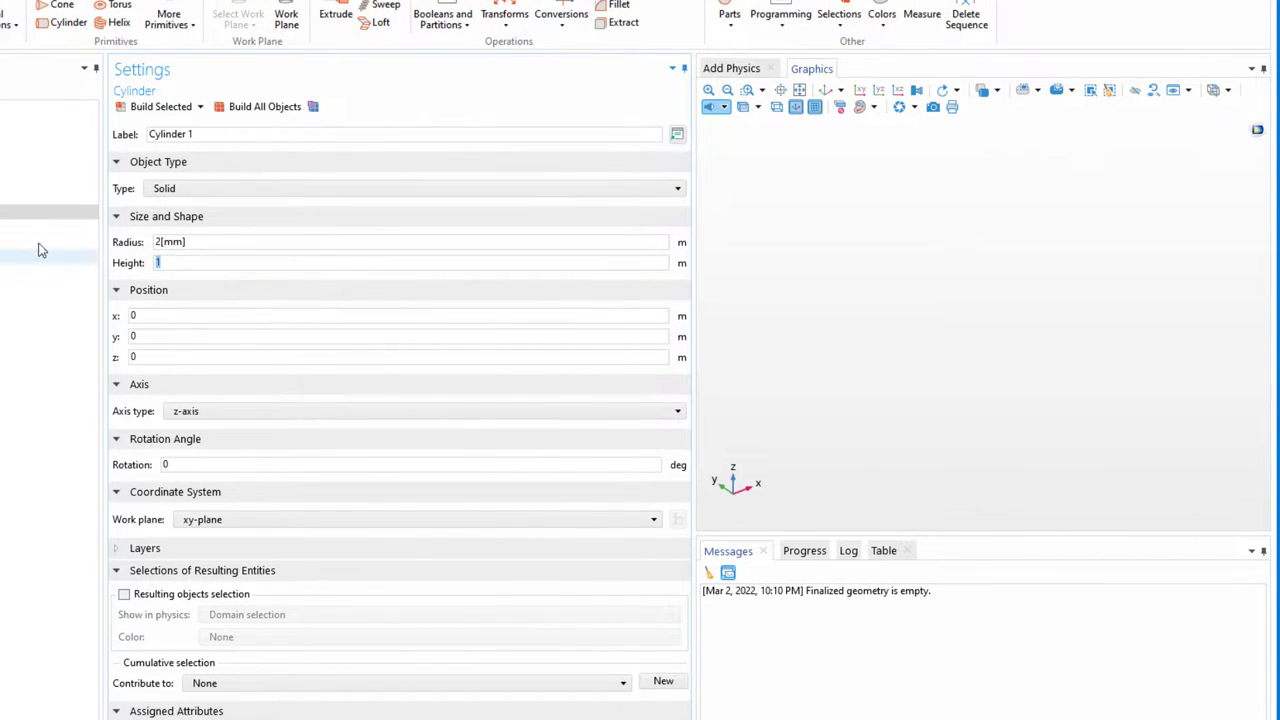
pyautogui.write('2')
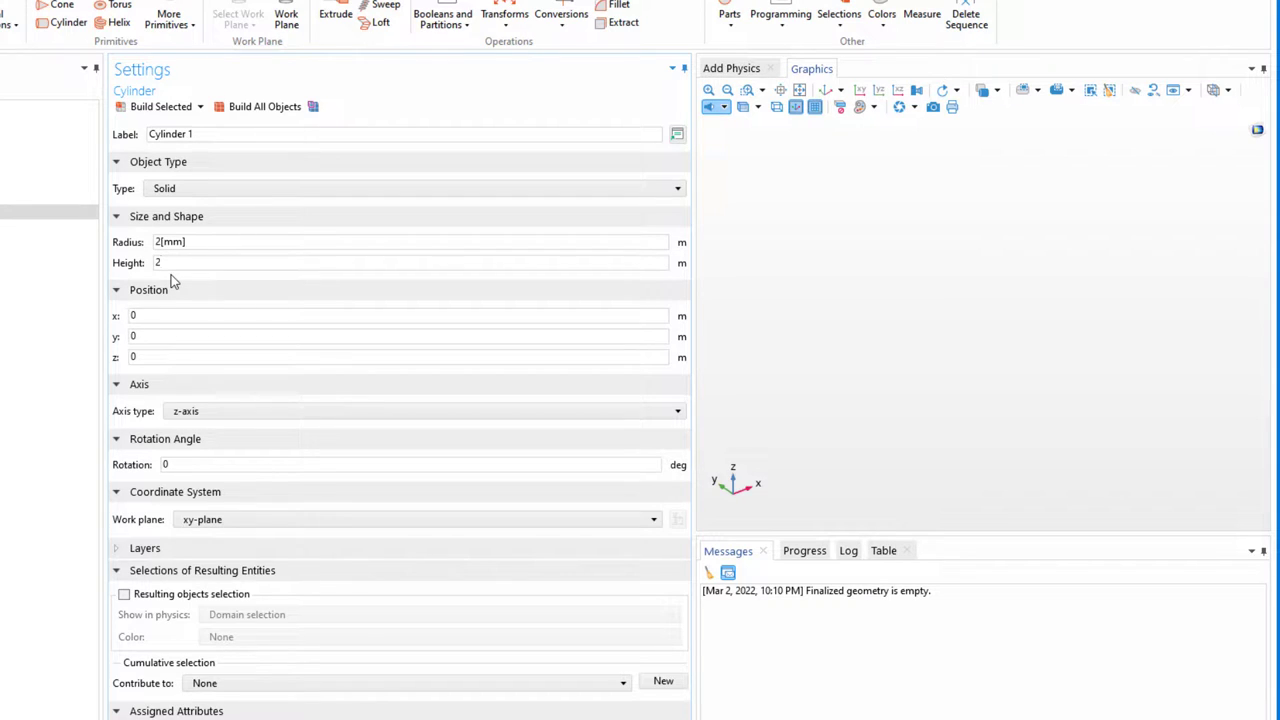
pyautogui.write(']')
pyautogui.click(208, 409)
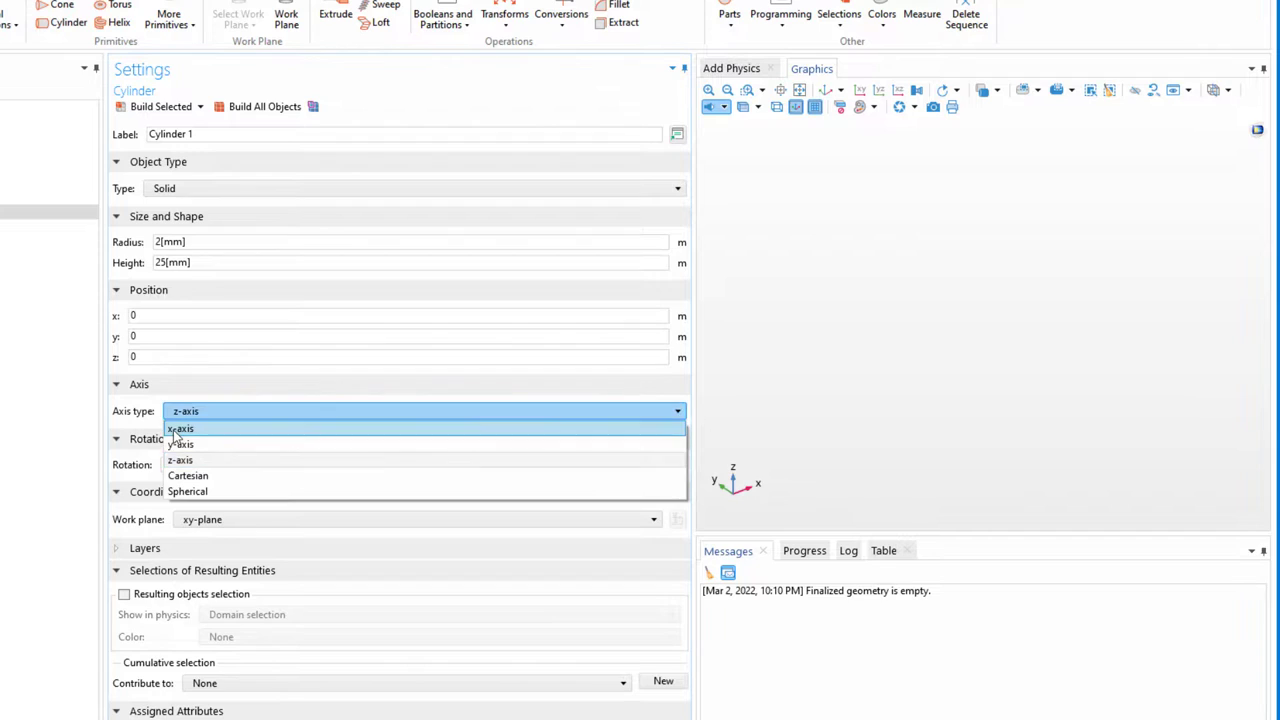
pyautogui.click(180, 428)
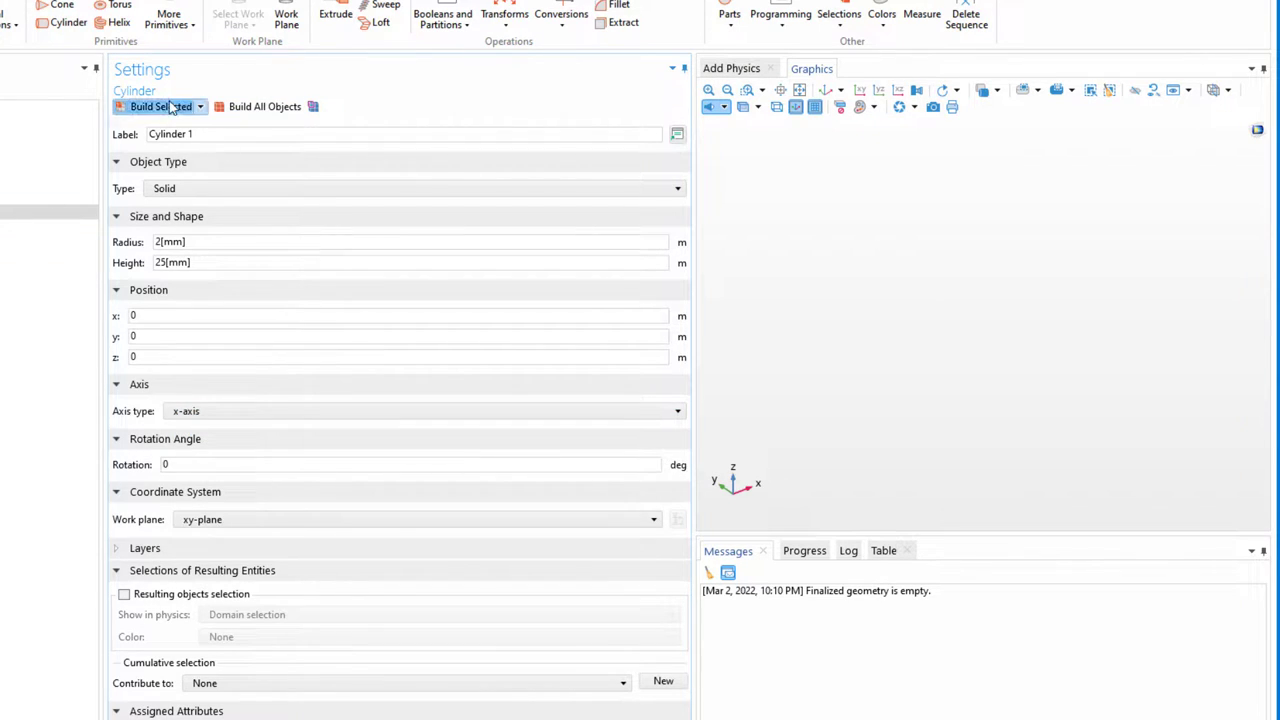
pyautogui.click(290, 108)
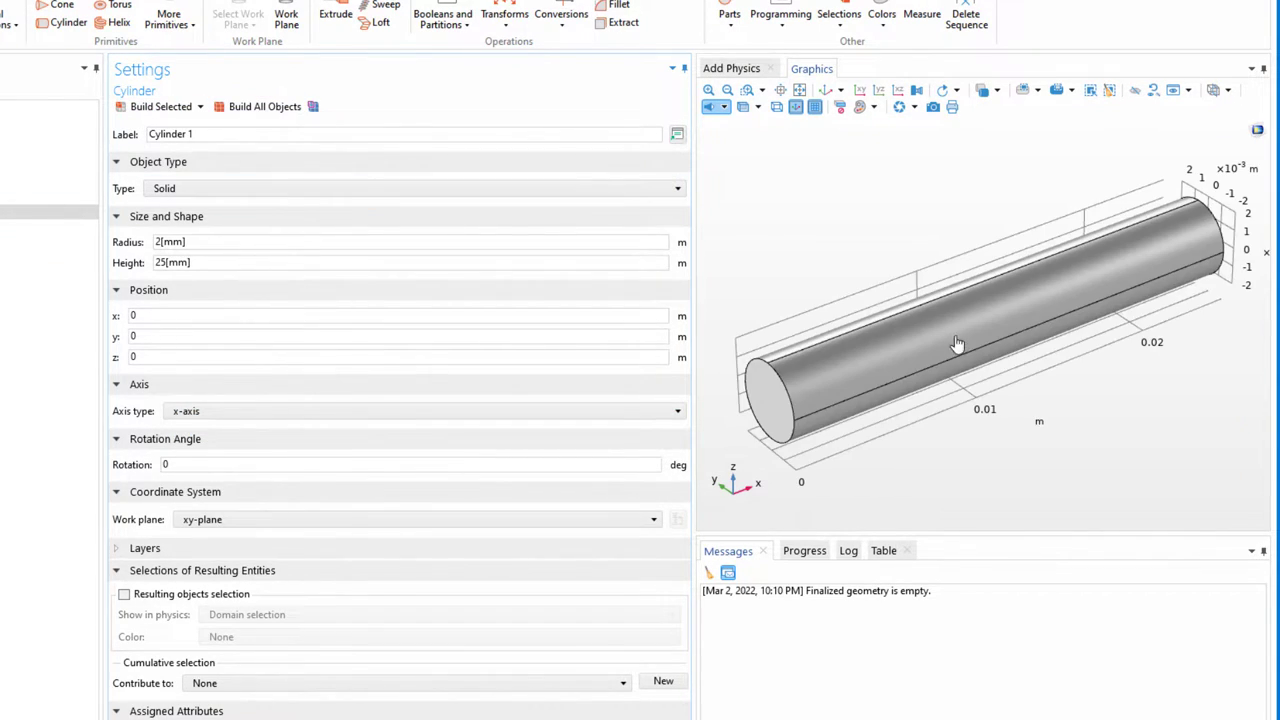
pyautogui.moveTo(957, 343); pyautogui.dragTo(968, 392)
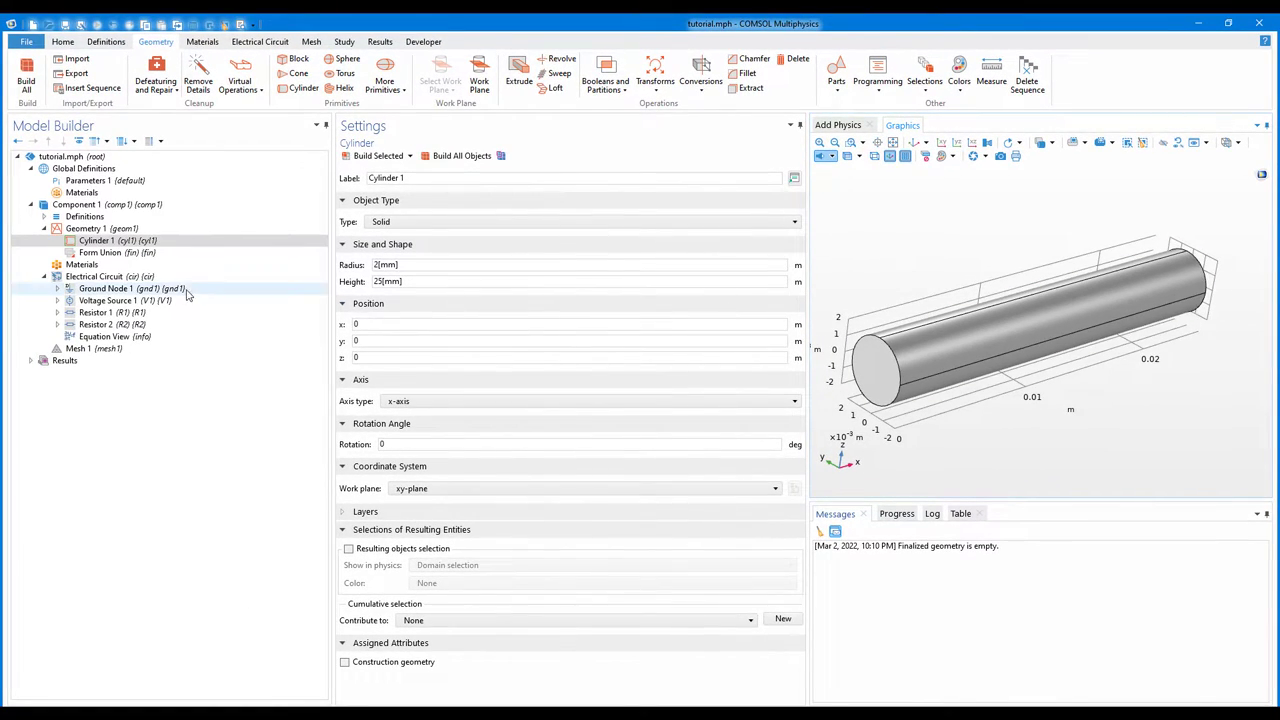
# - Add a Blank Material, Material 1, under Component 1's Materials
pyautogui.click(84, 265)
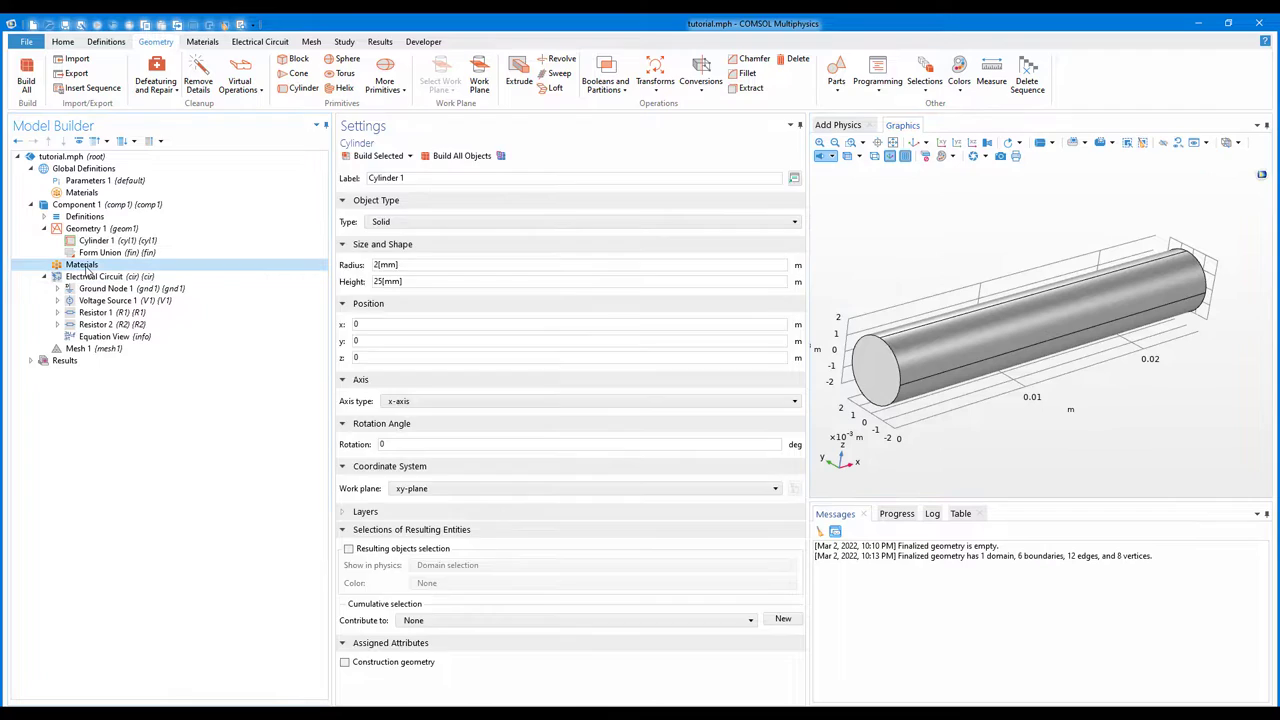
pyautogui.rightClick(86, 267)
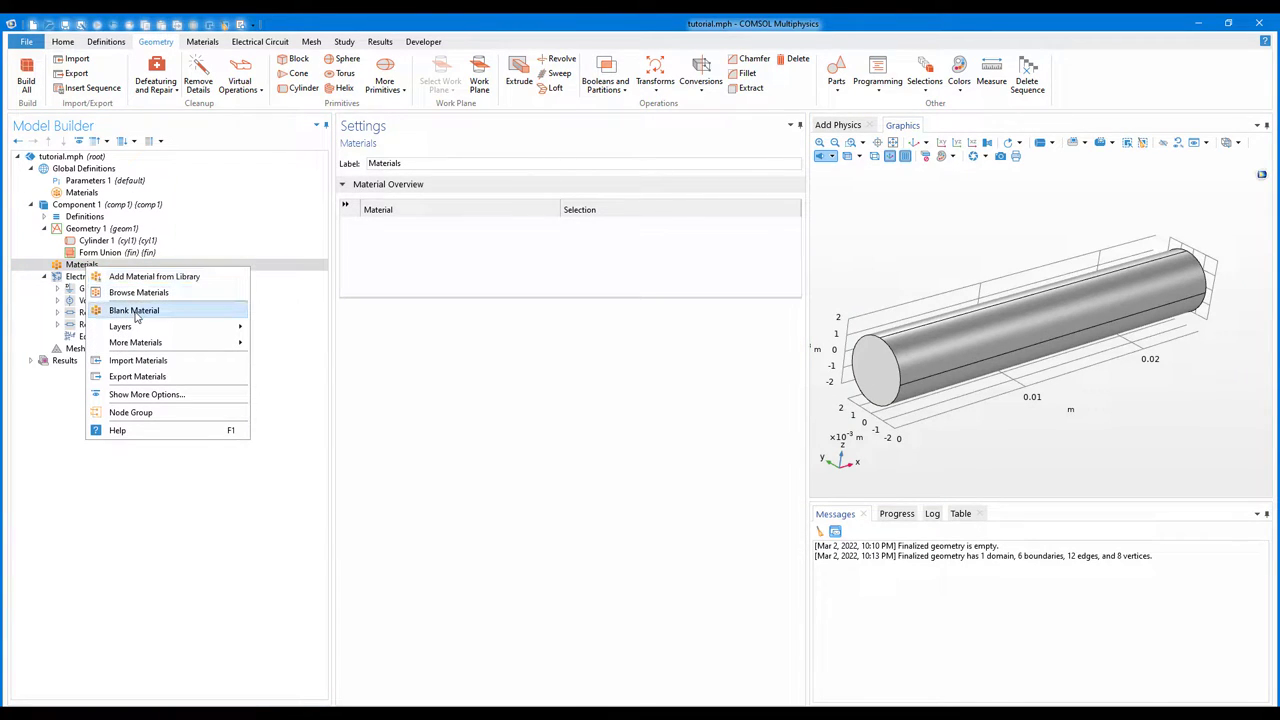
pyautogui.click(134, 310)
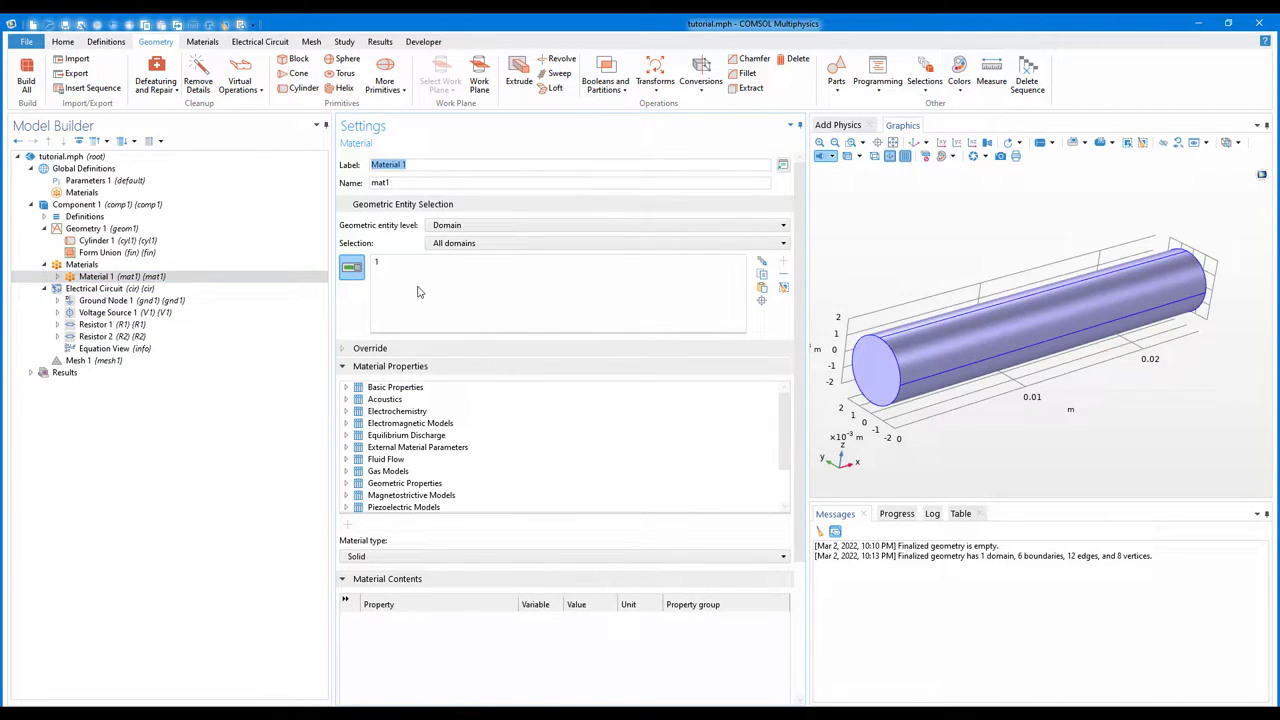
pyautogui.click(836, 126)
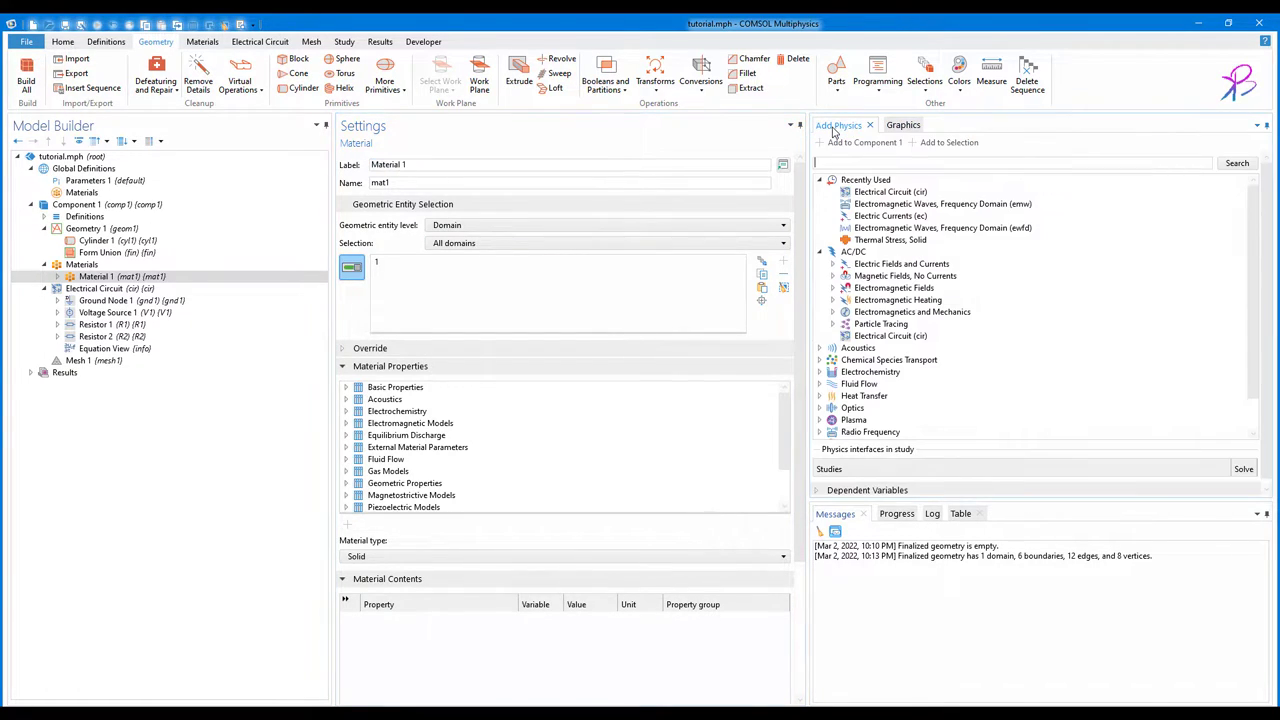
# - Add Electric Currents (ec) from Recently Used to Component 1 and select it
pyautogui.click(888, 216)
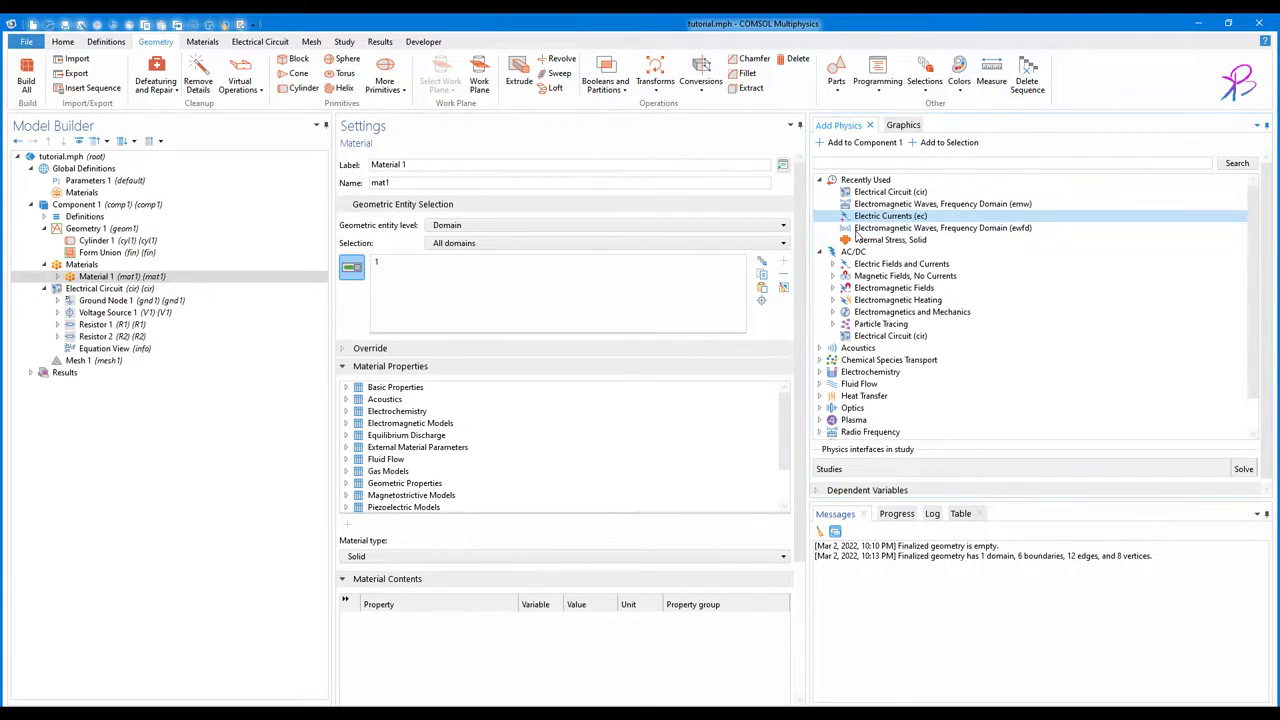
pyautogui.press('Return')
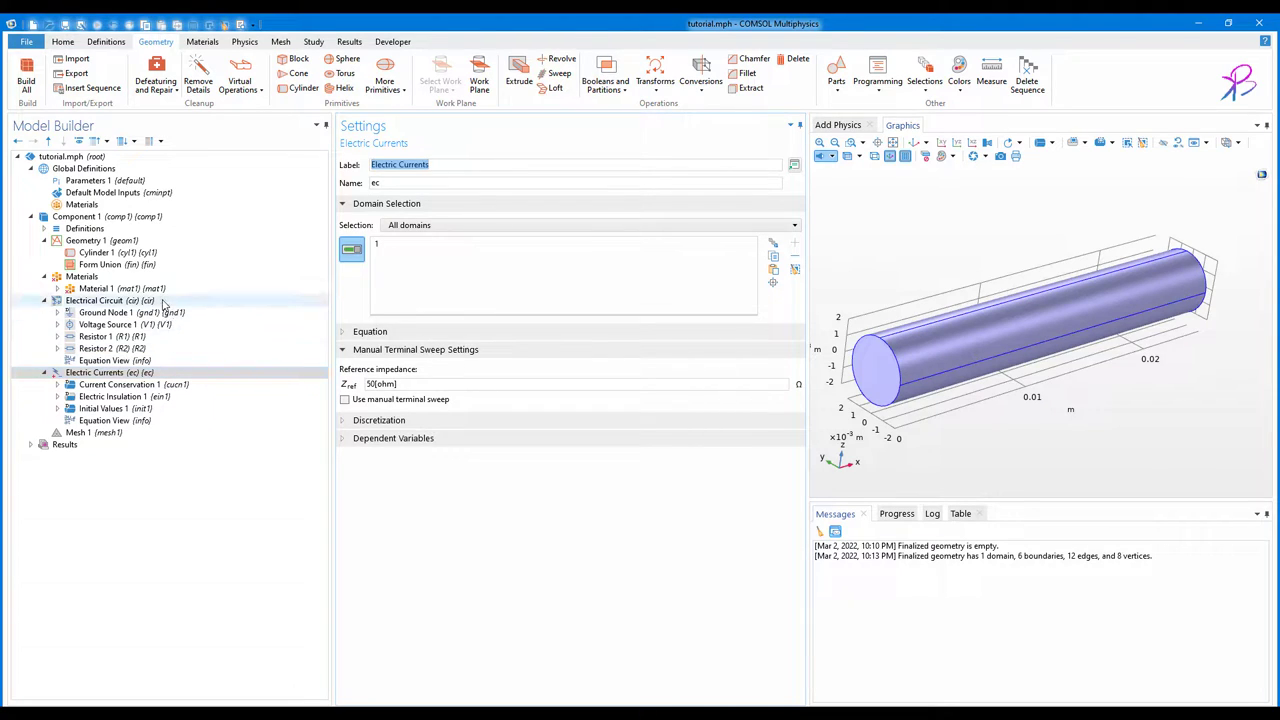
pyautogui.click(112, 373)
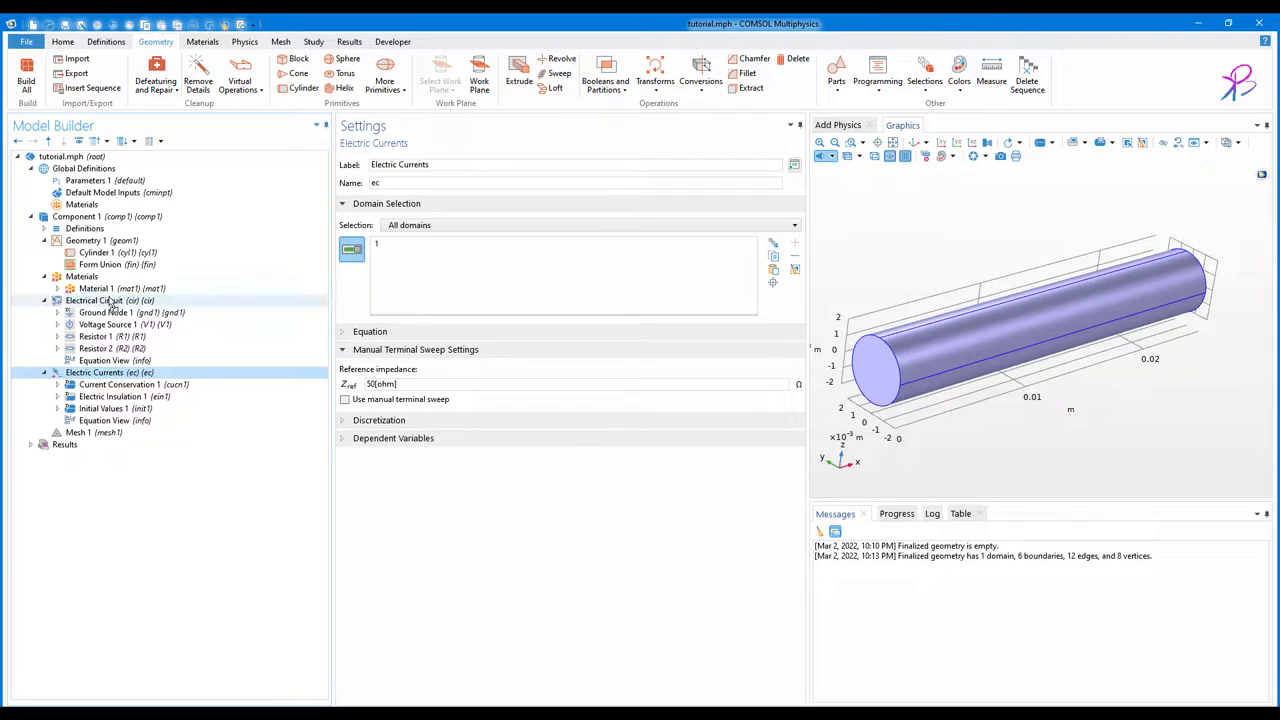
# - Move Electric Currents above Electrical Circuit and select Material 1
pyautogui.moveTo(111, 302); pyautogui.dragTo(111, 302)
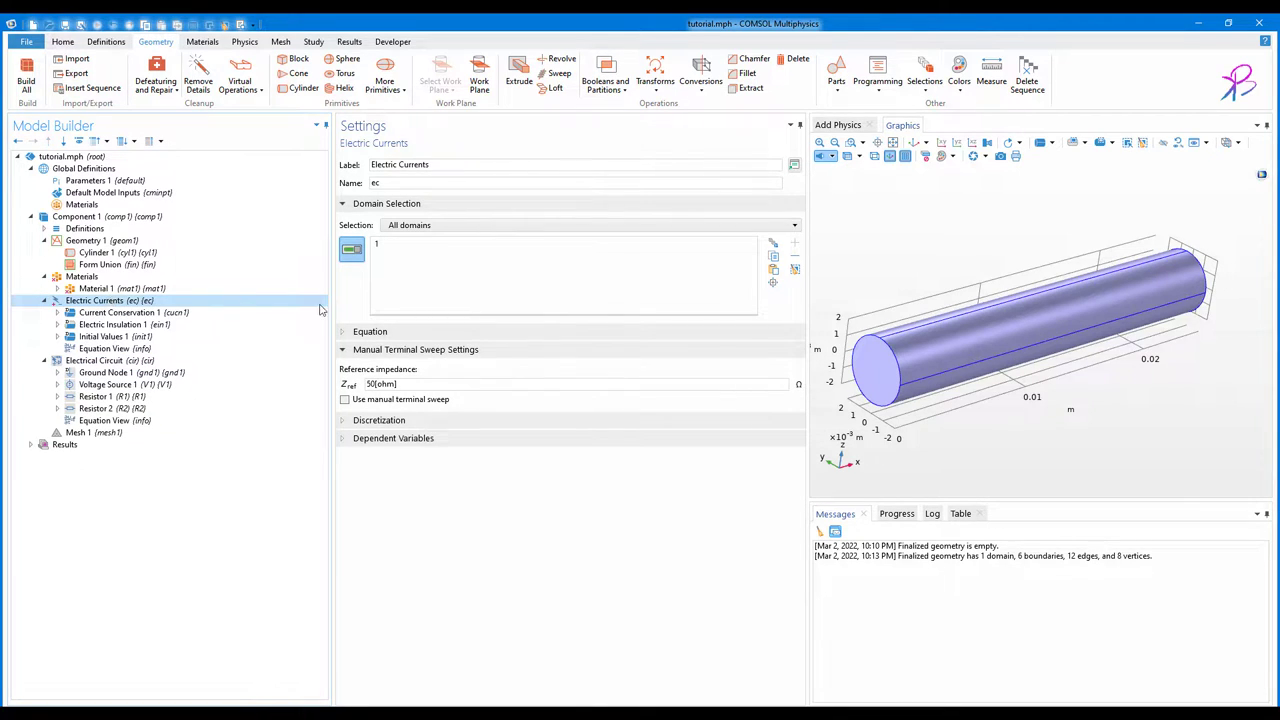
pyautogui.click(78, 289)
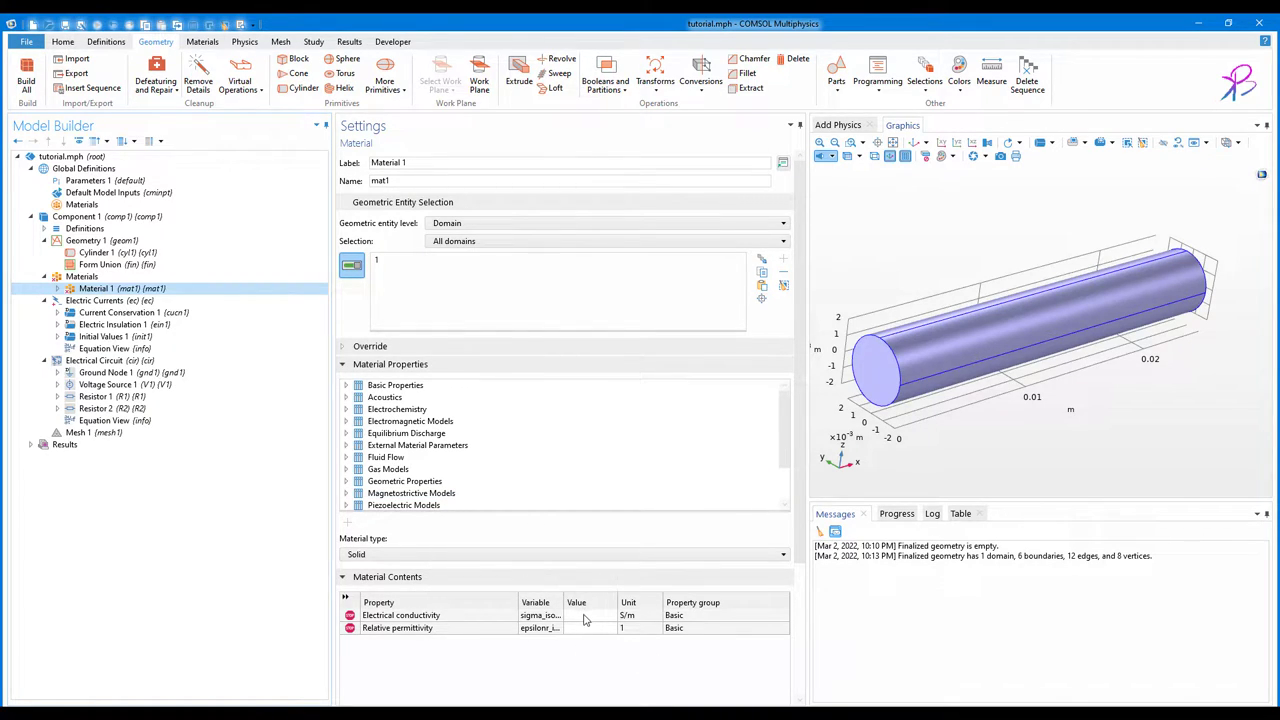
# - Enter electrical conductivity 1 S/m and relative permittivity 1 in Material 1's contents
pyautogui.click(586, 617)
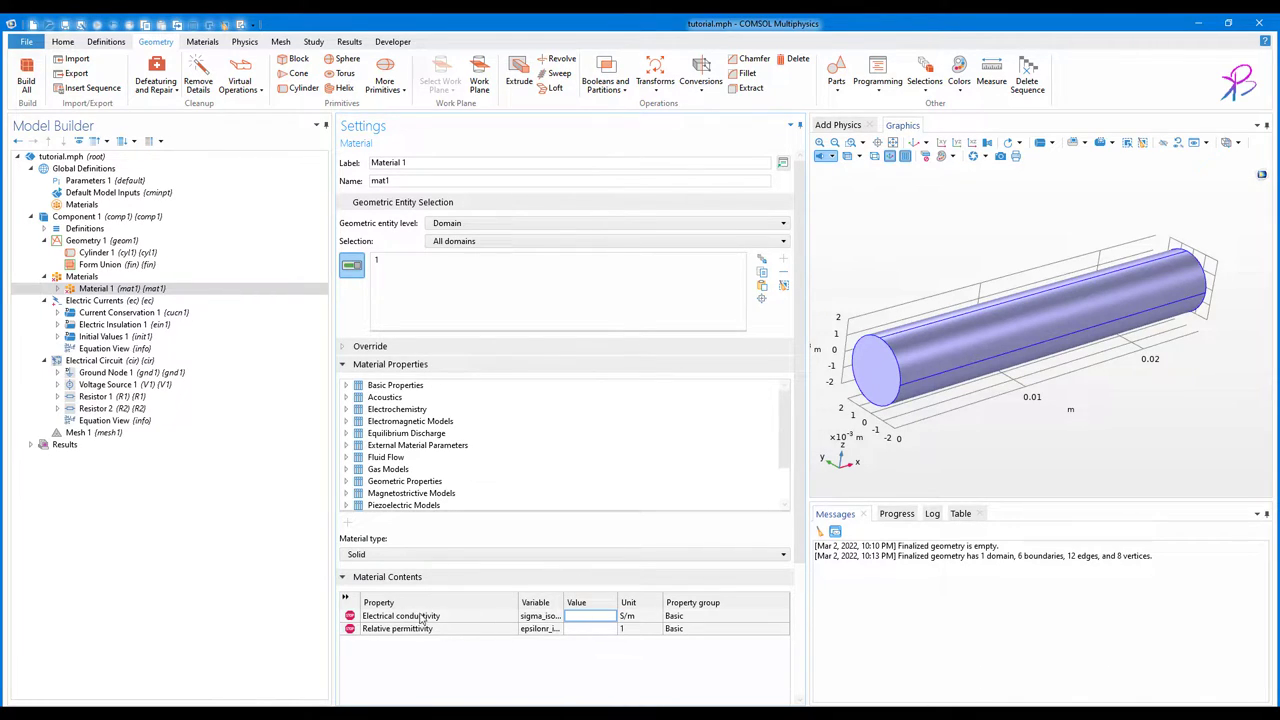
pyautogui.write('1')
pyautogui.click(603, 629)
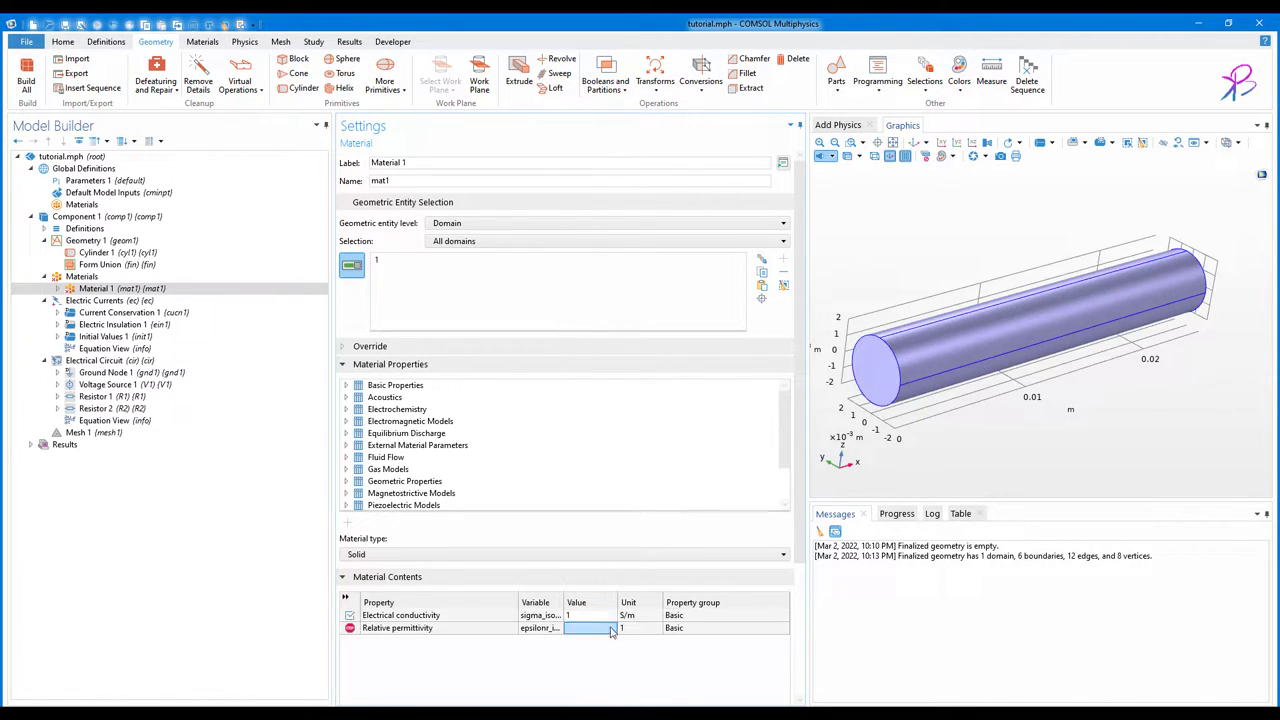
pyautogui.click(589, 630)
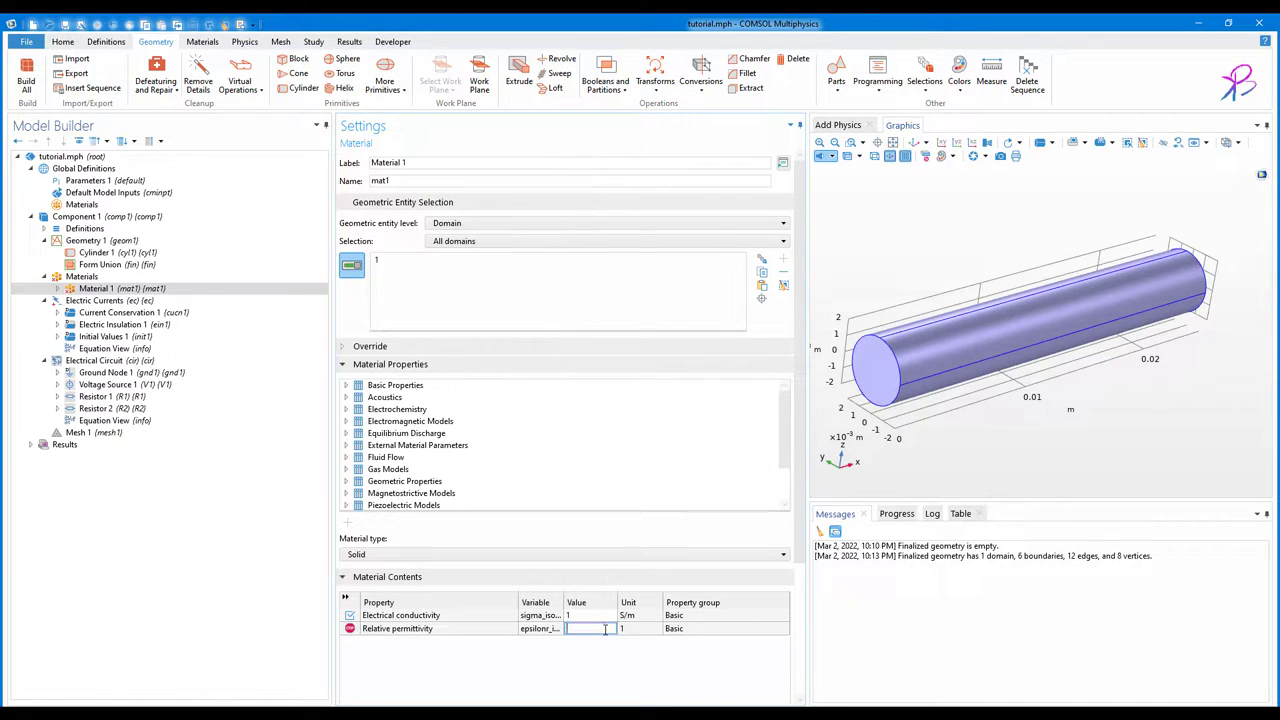
pyautogui.press('Return')
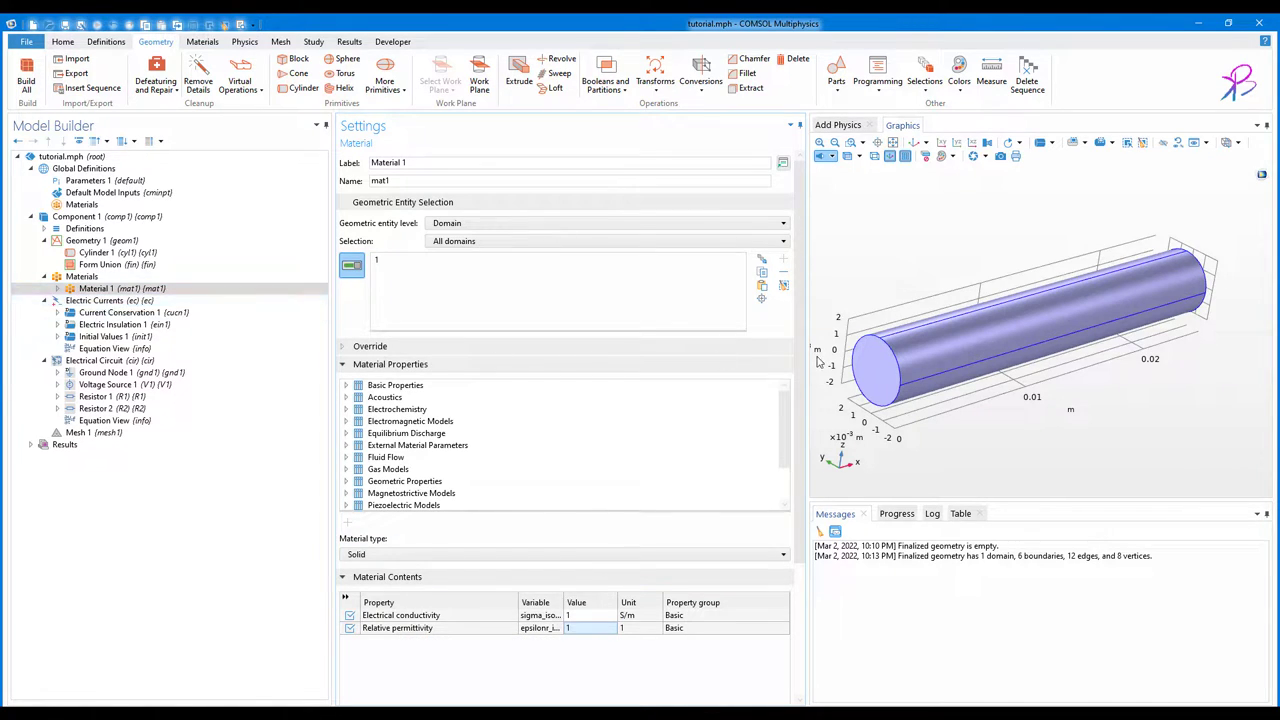
pyautogui.click(77, 303)
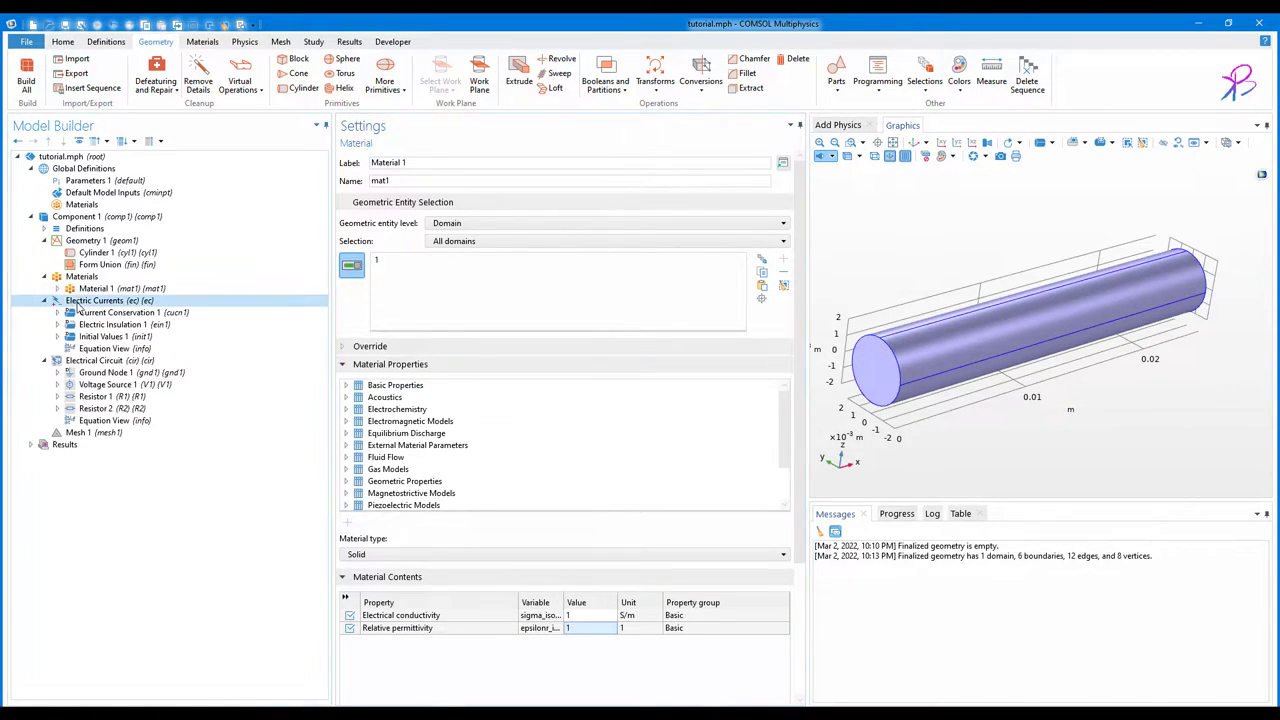
# - Add two Terminal features, Terminal 1 and Terminal 2, under Electric Currents
pyautogui.rightClick(77, 307)
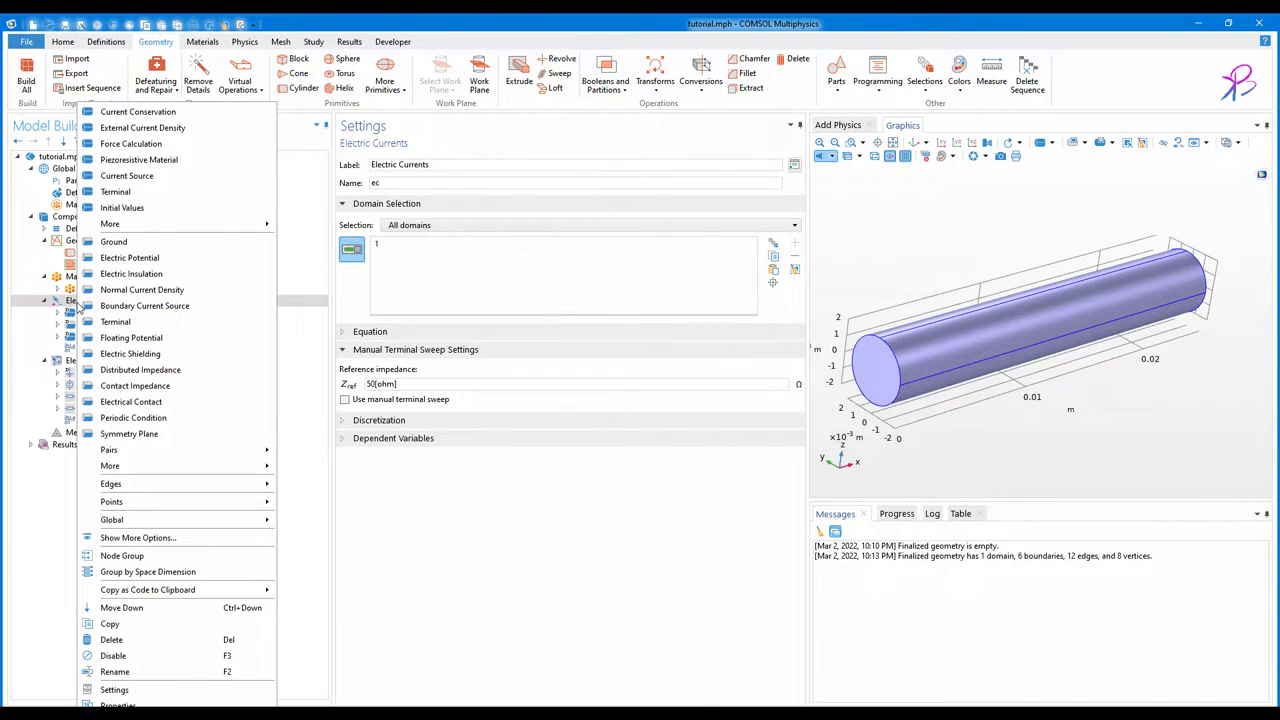
pyautogui.click(135, 323)
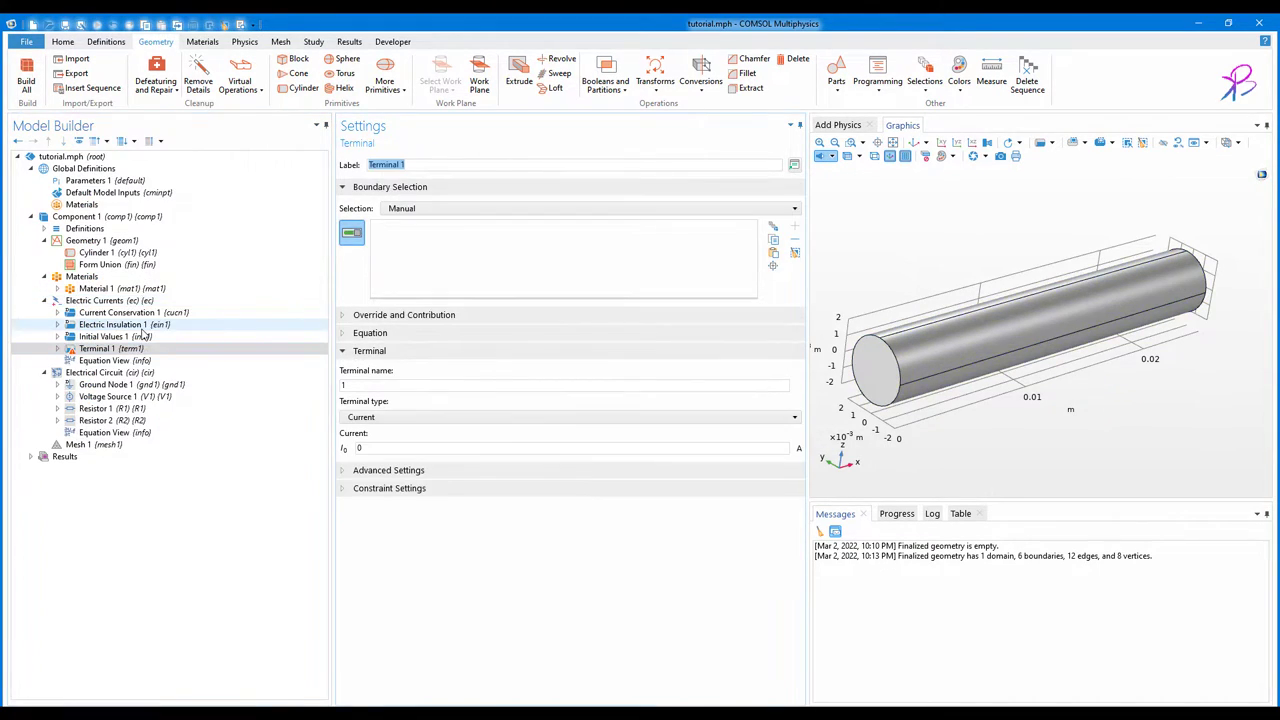
pyautogui.click(121, 301)
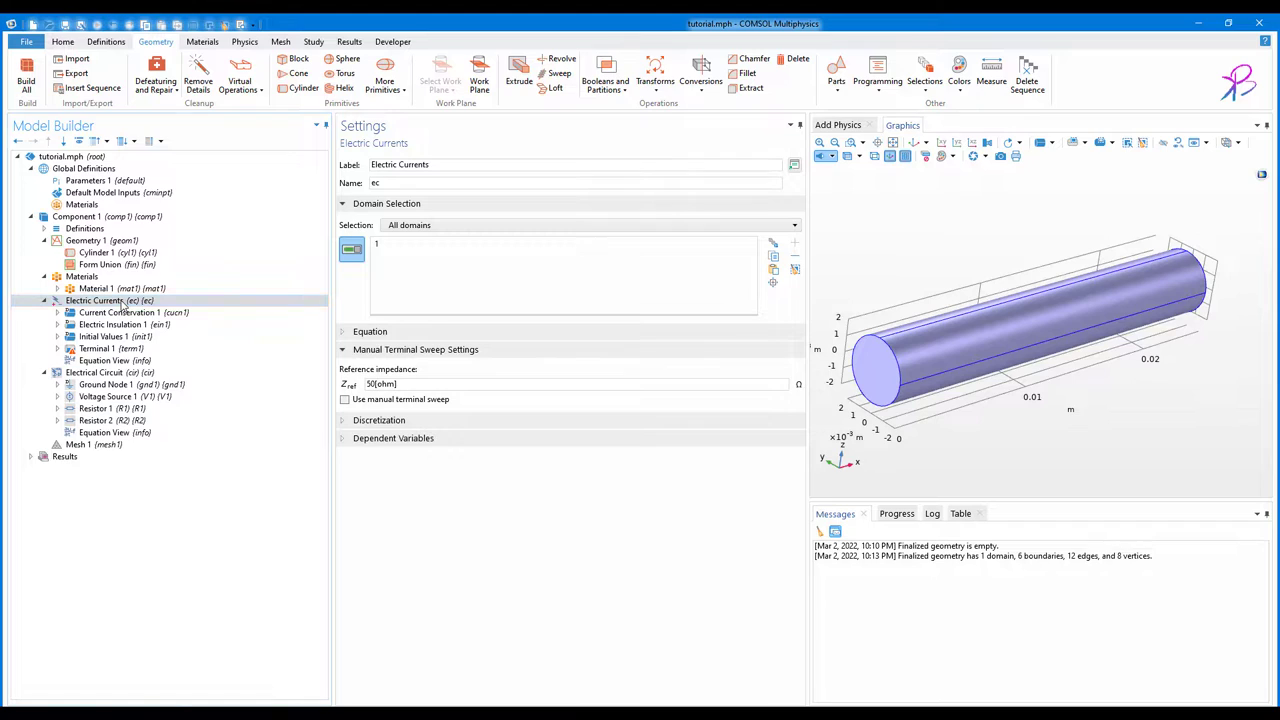
pyautogui.rightClick(121, 303)
pyautogui.click(168, 323)
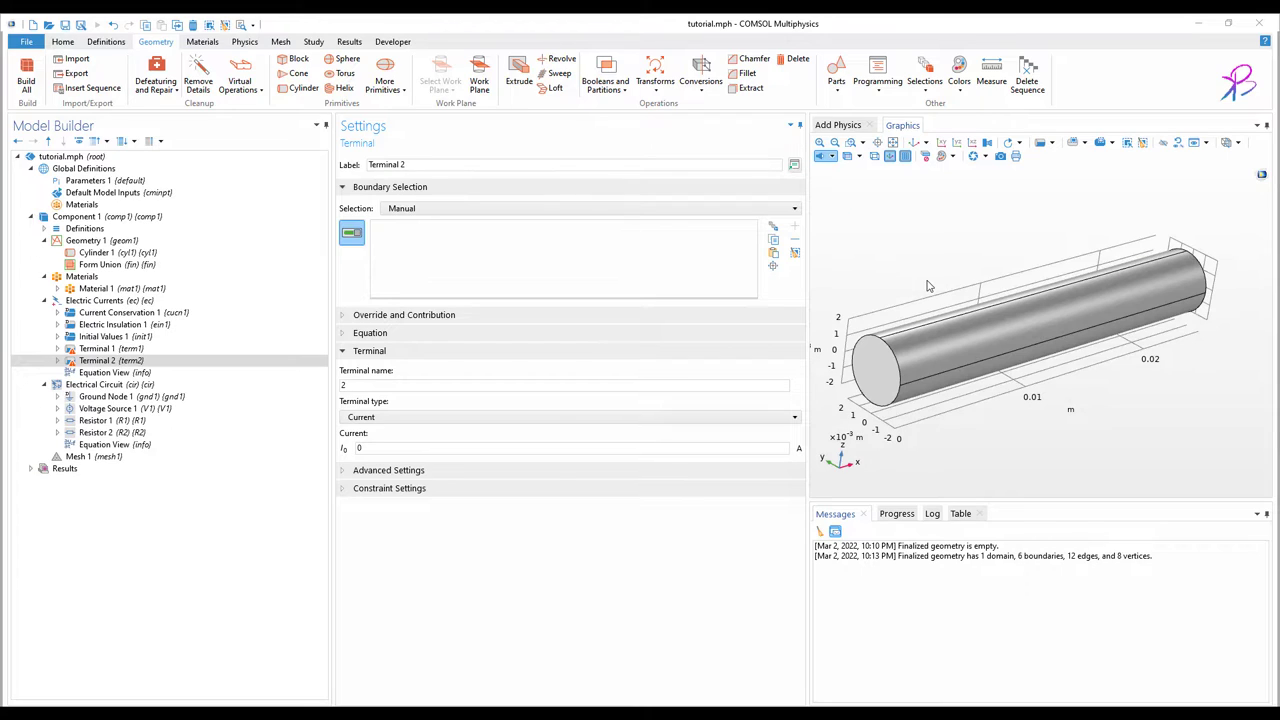
# - Assign the left end face (boundary 1) to Terminal 1 and the right end face (boundary 6) to Terminal 2
pyautogui.click(150, 348)
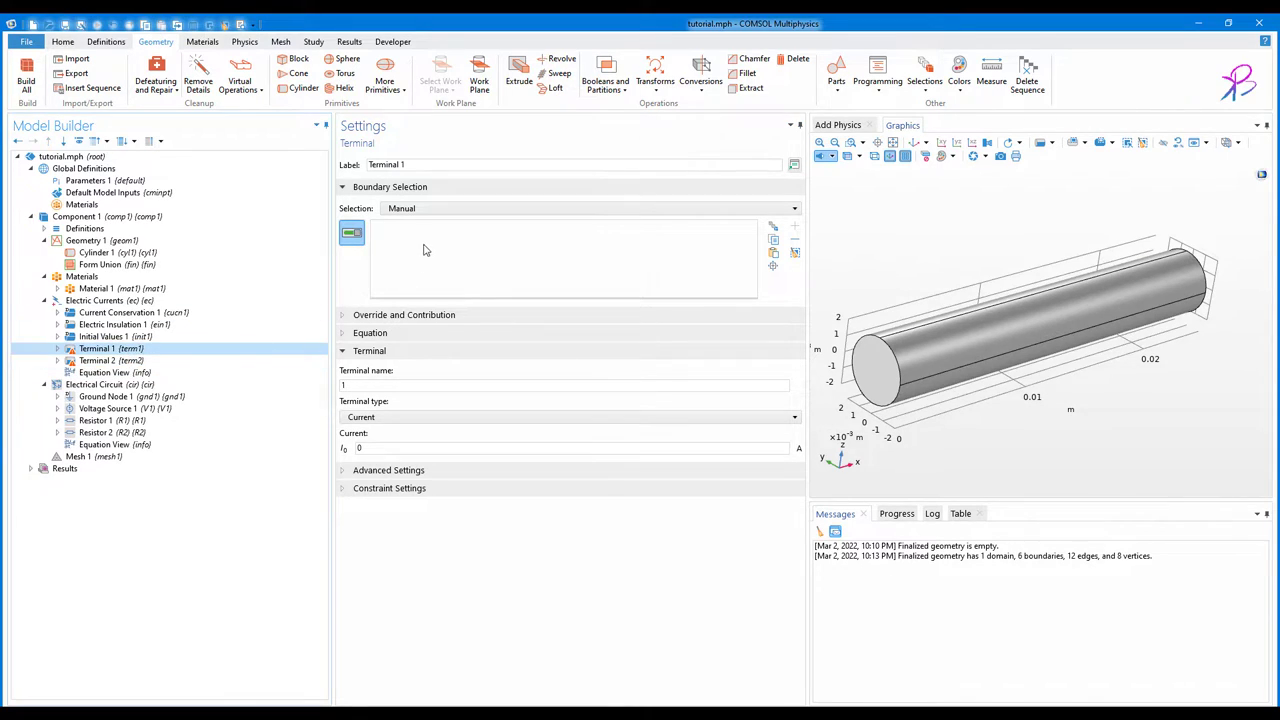
pyautogui.click(874, 378)
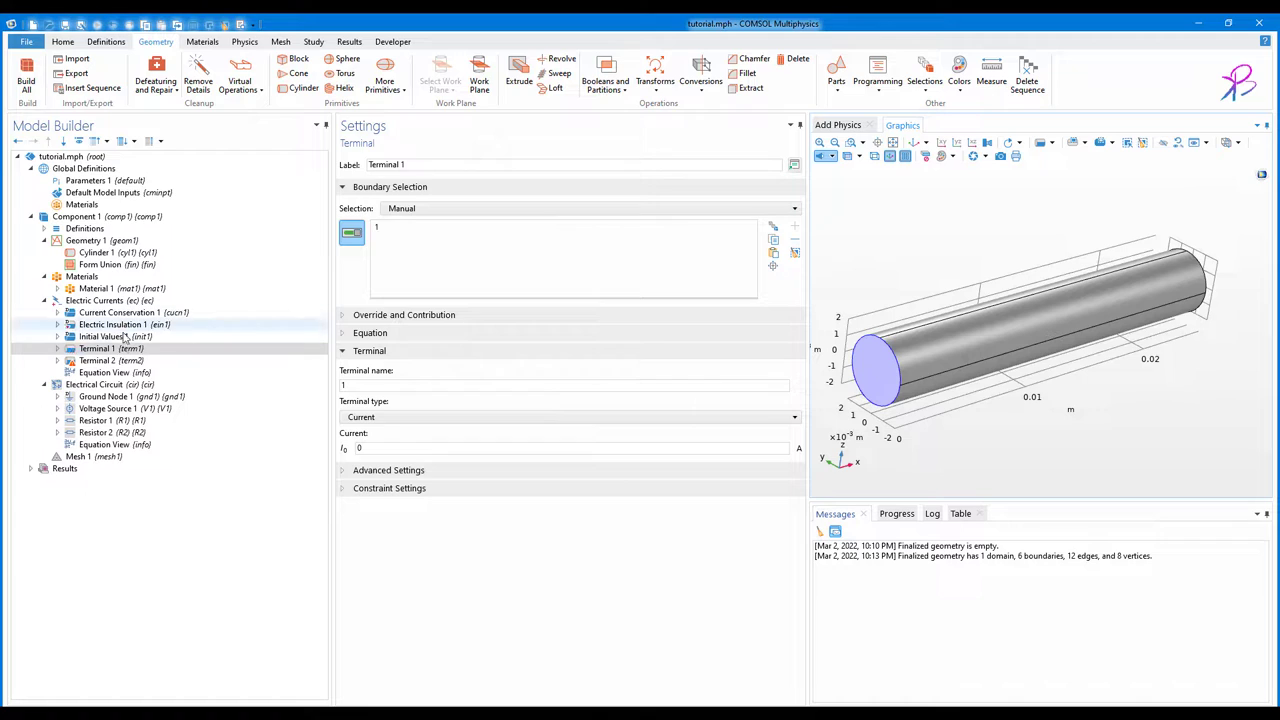
pyautogui.click(110, 361)
pyautogui.moveTo(1178, 389); pyautogui.dragTo(1140, 400)
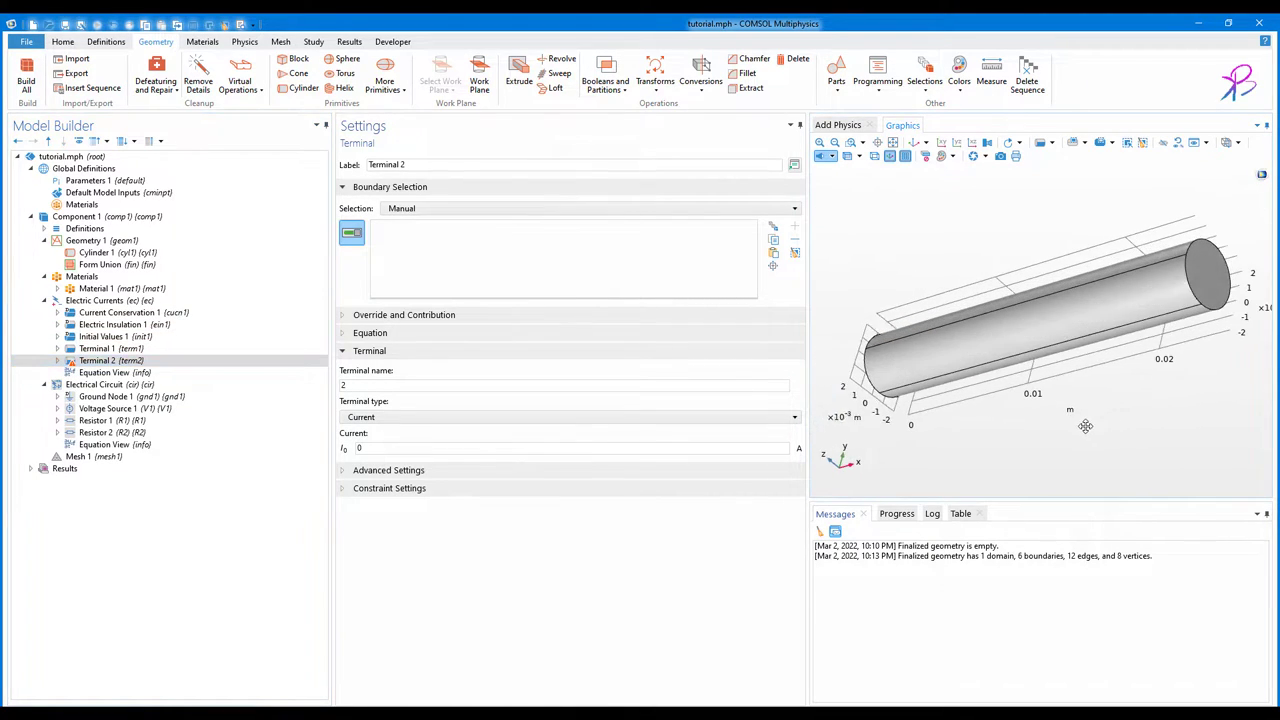
pyautogui.click(1212, 292)
pyautogui.moveTo(1057, 435); pyautogui.dragTo(1132, 388)
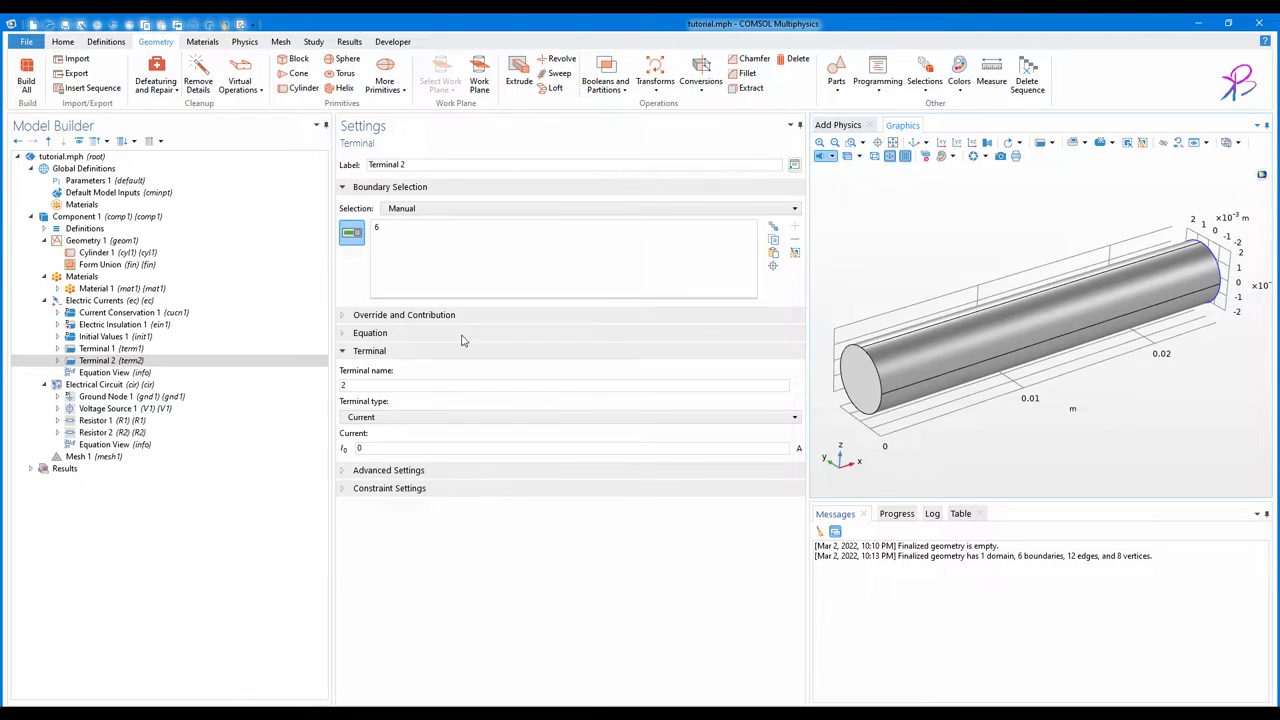
pyautogui.click(120, 349)
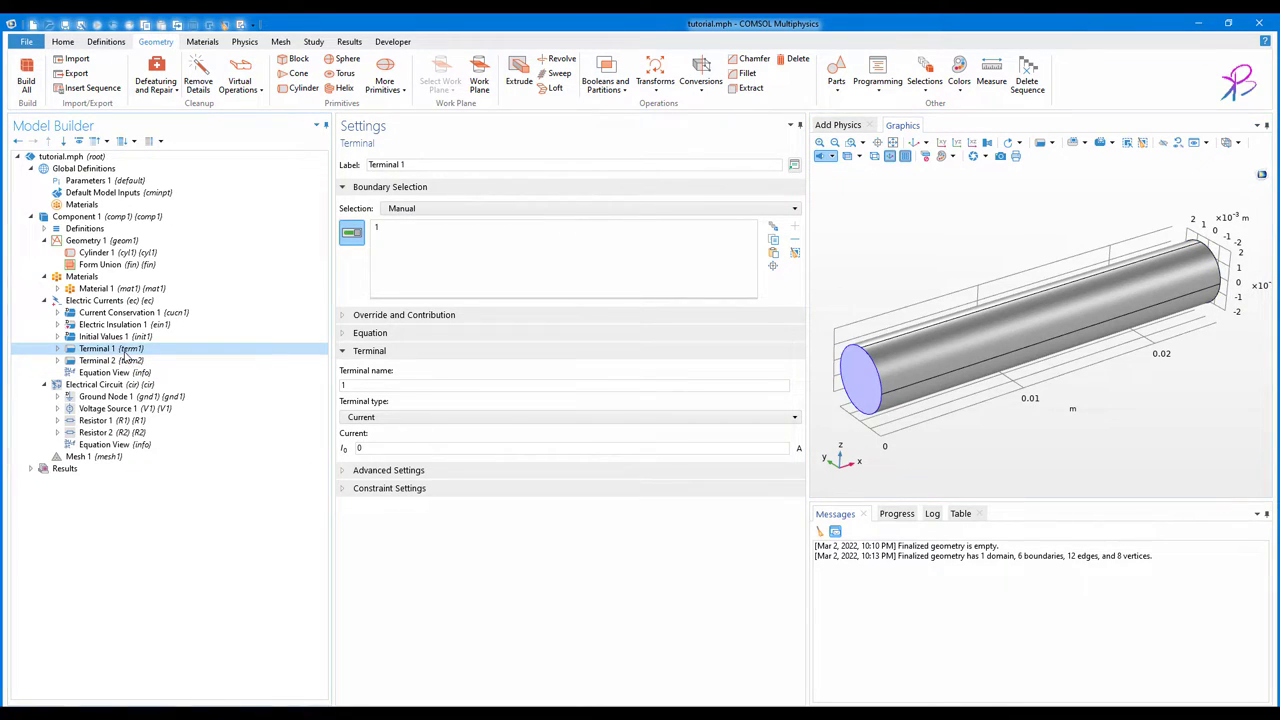
# - Set Terminal type to Circuit for both Terminal 1 and Terminal 2
pyautogui.click(392, 417)
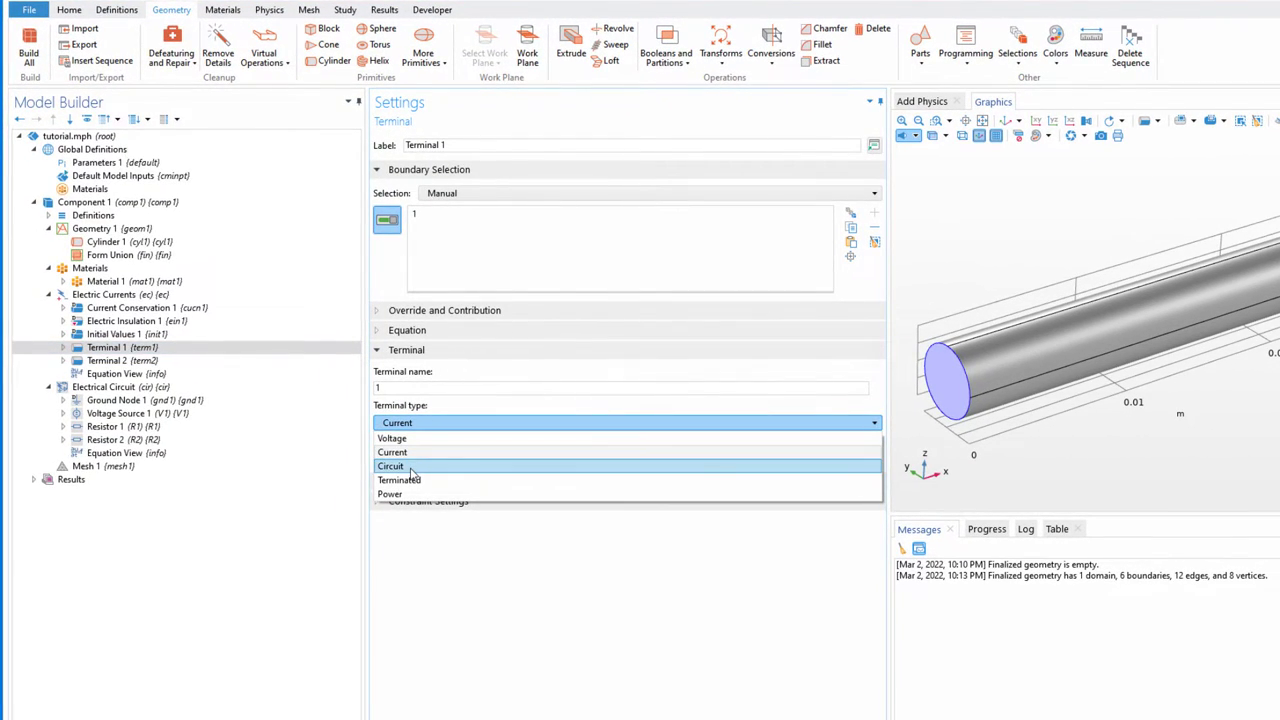
pyautogui.click(410, 467)
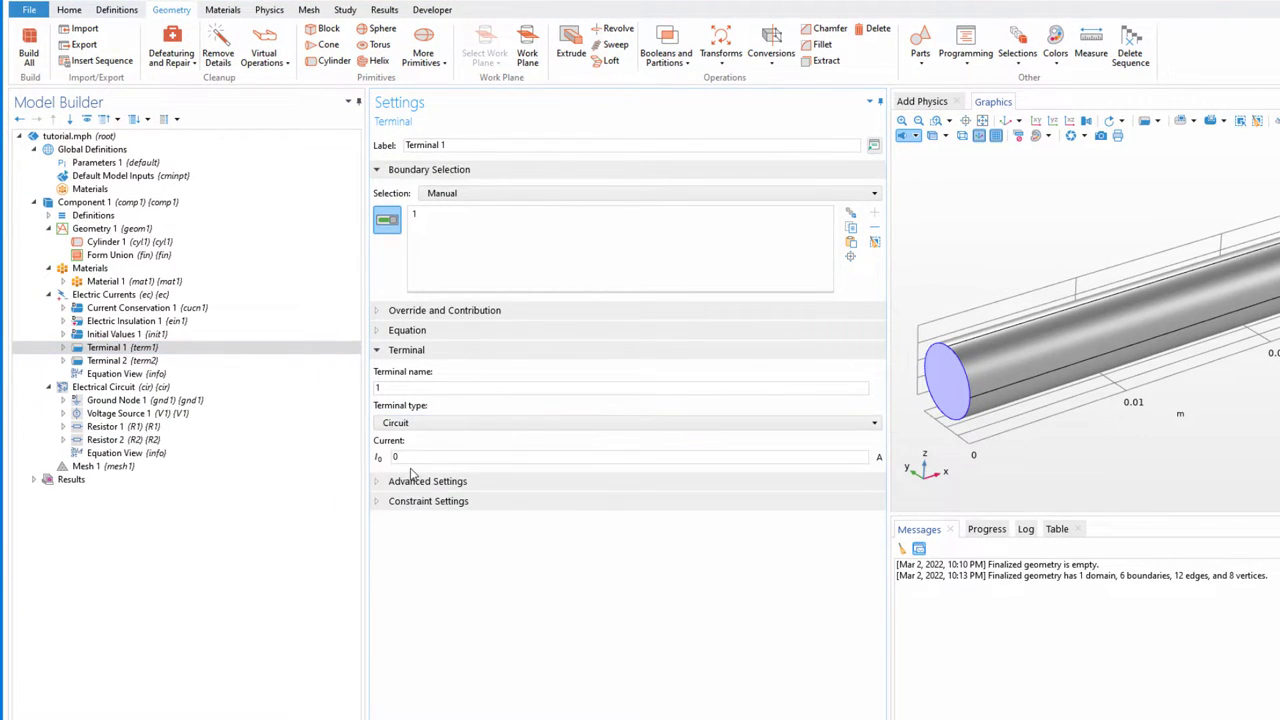
pyautogui.click(125, 364)
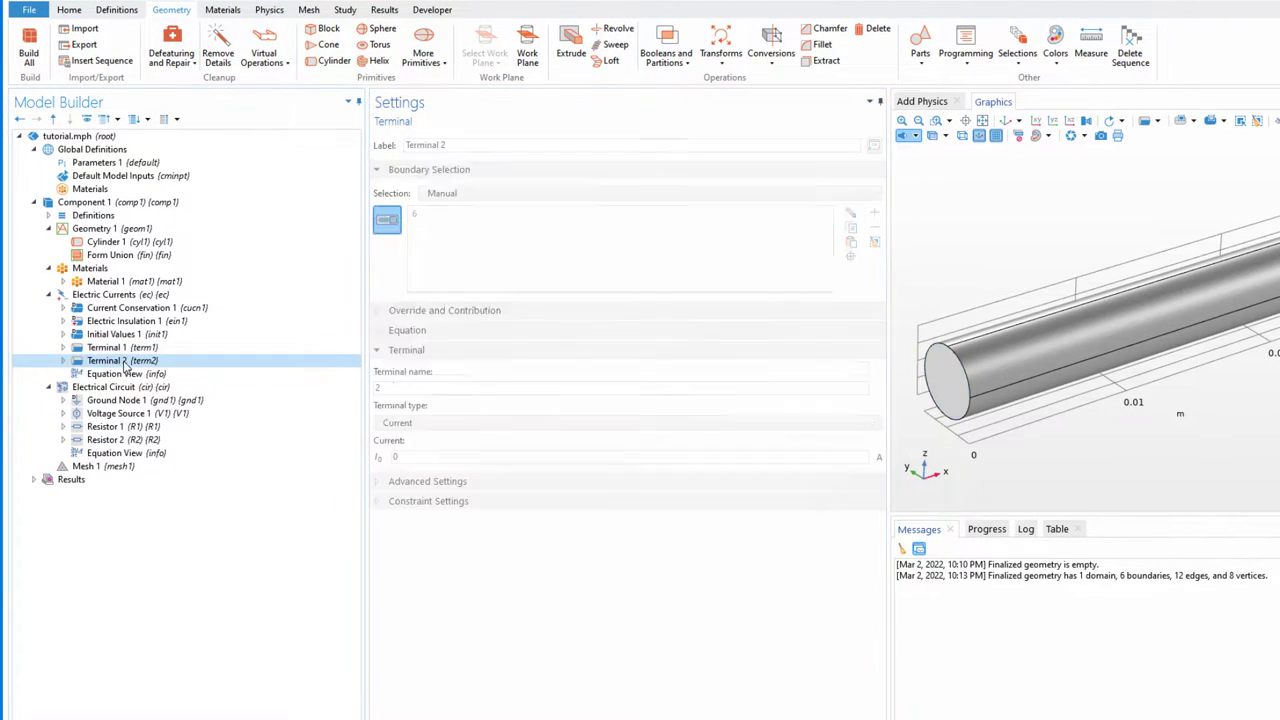
pyautogui.click(448, 426)
pyautogui.click(420, 467)
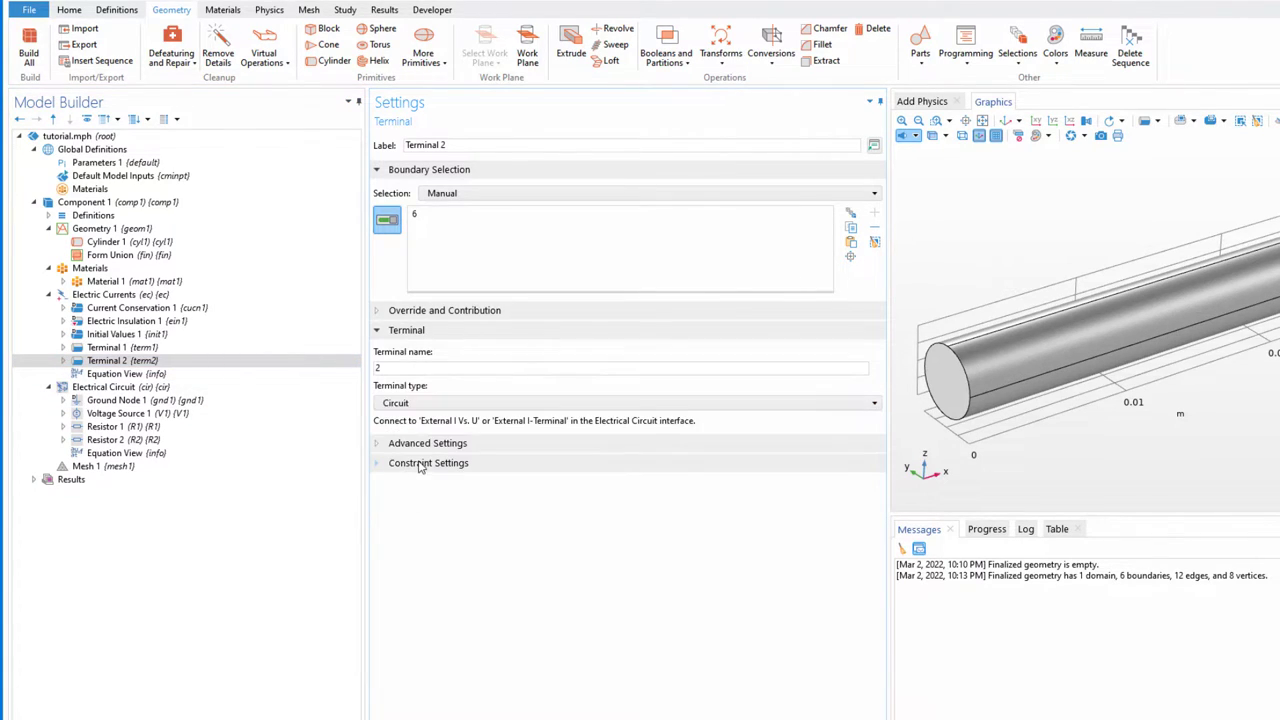
pyautogui.click(290, 387)
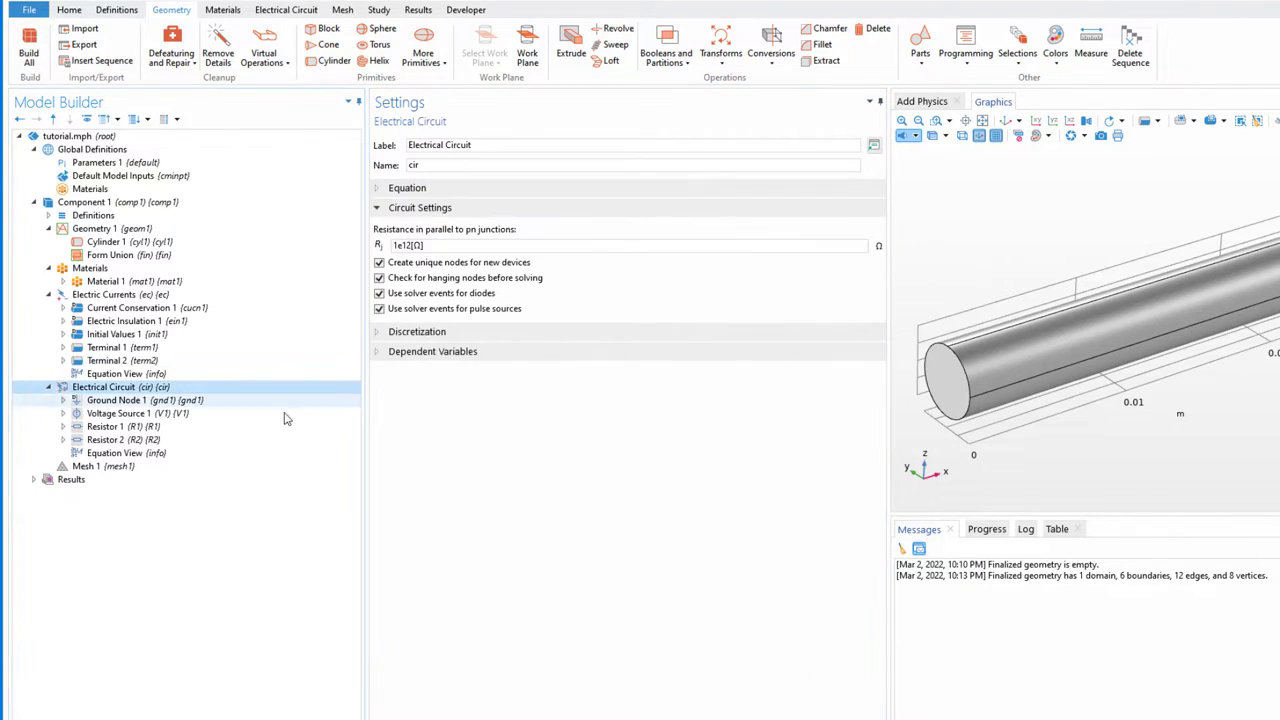
# - Add External I vs. U 1 to the Electrical Circuit and duplicate it as External I vs. U 2
pyautogui.rightClick(183, 392)
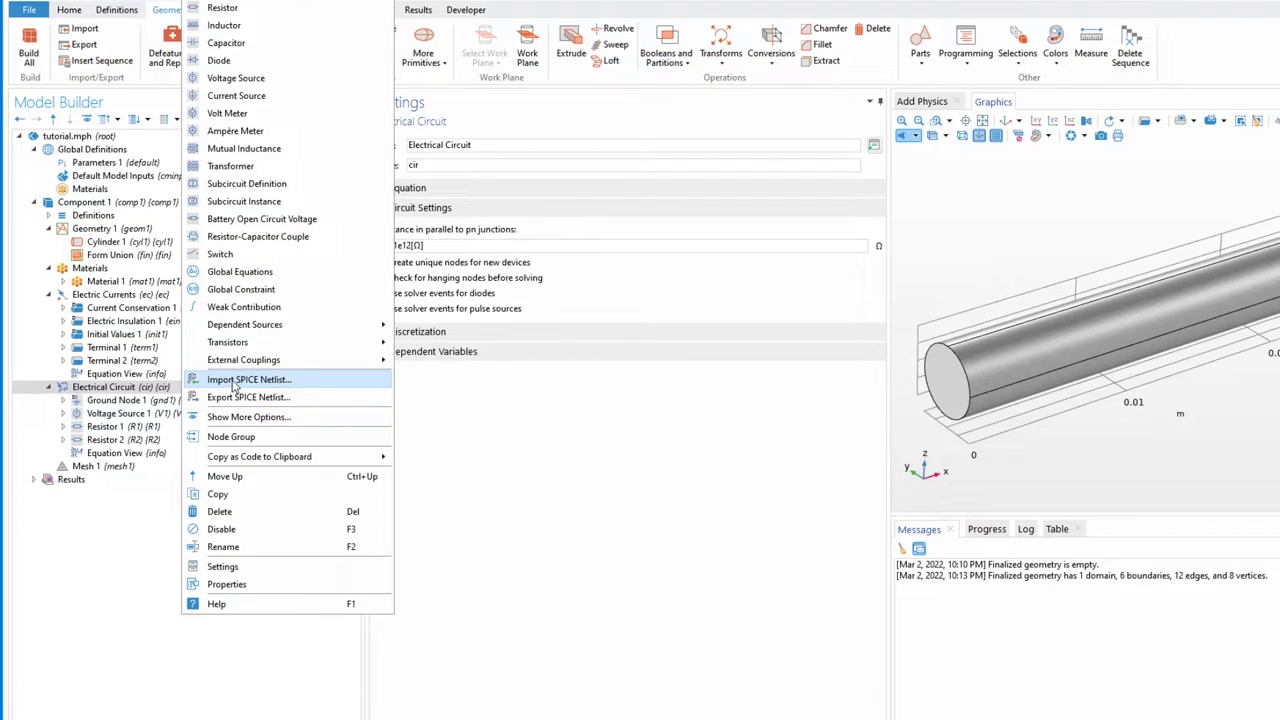
pyautogui.moveTo(288, 366)
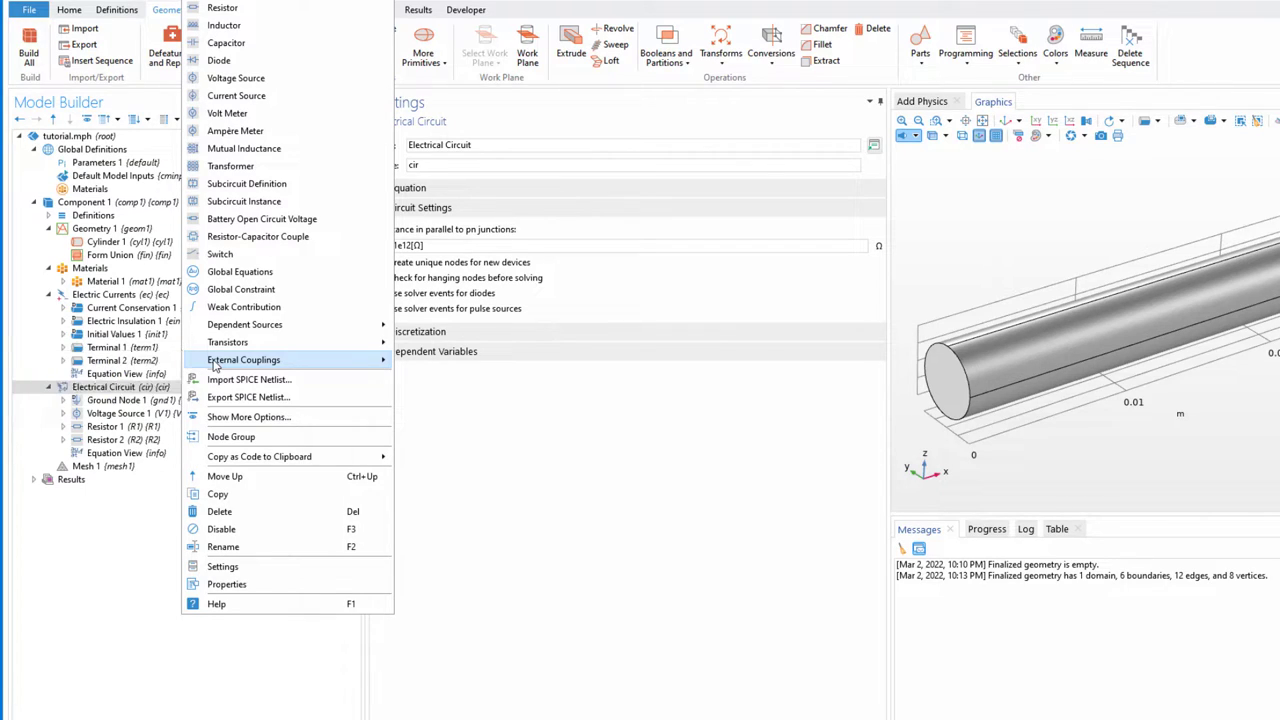
pyautogui.moveTo(213, 366)
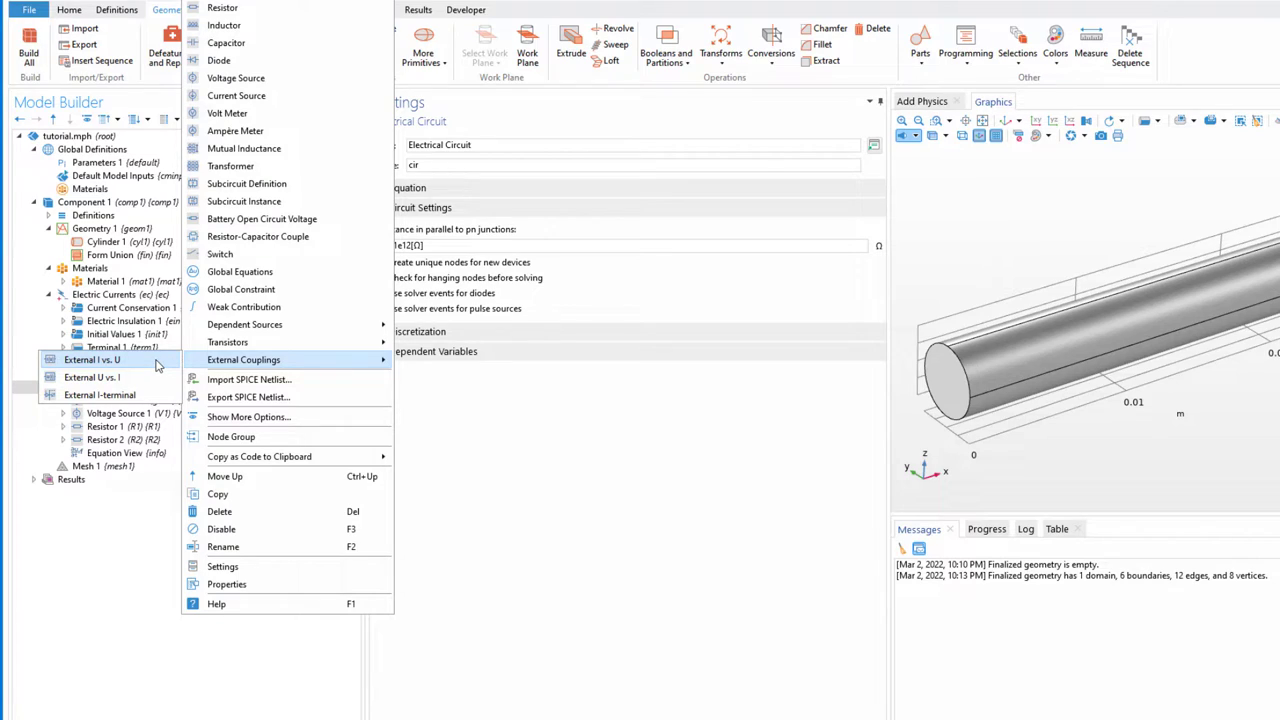
pyautogui.click(156, 366)
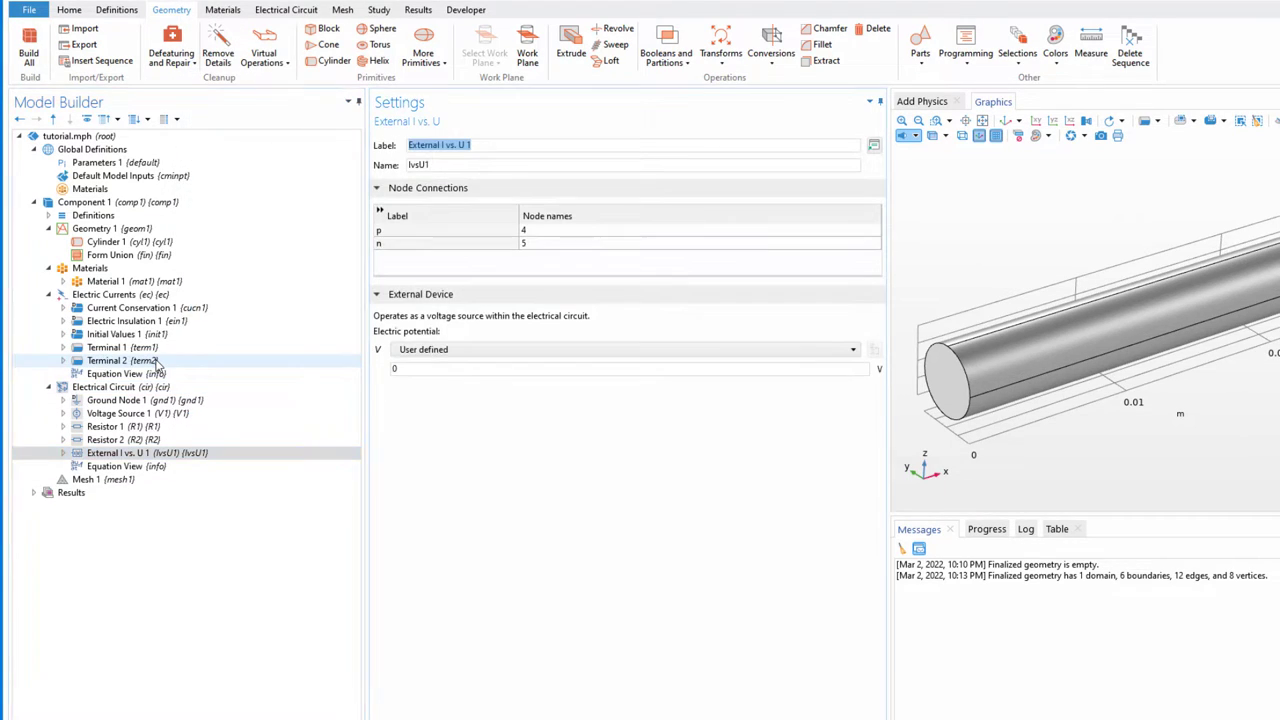
pyautogui.rightClick(158, 455)
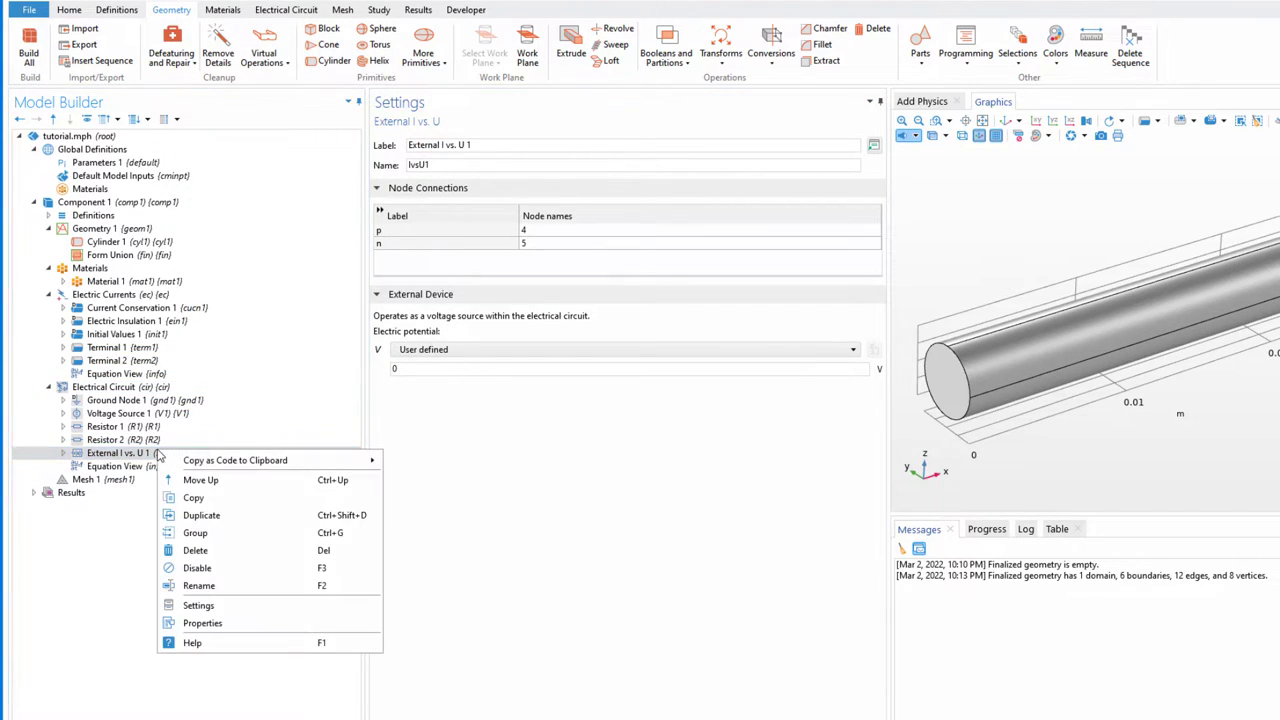
pyautogui.click(201, 515)
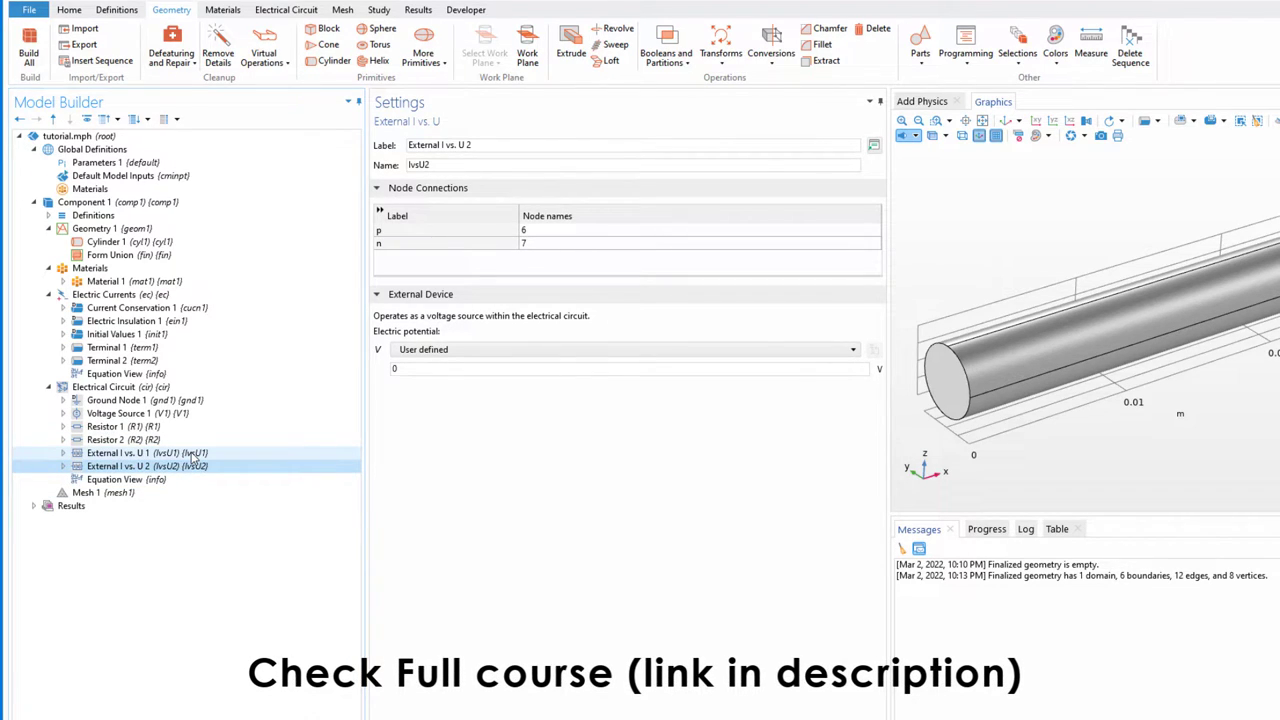
pyautogui.click(193, 456)
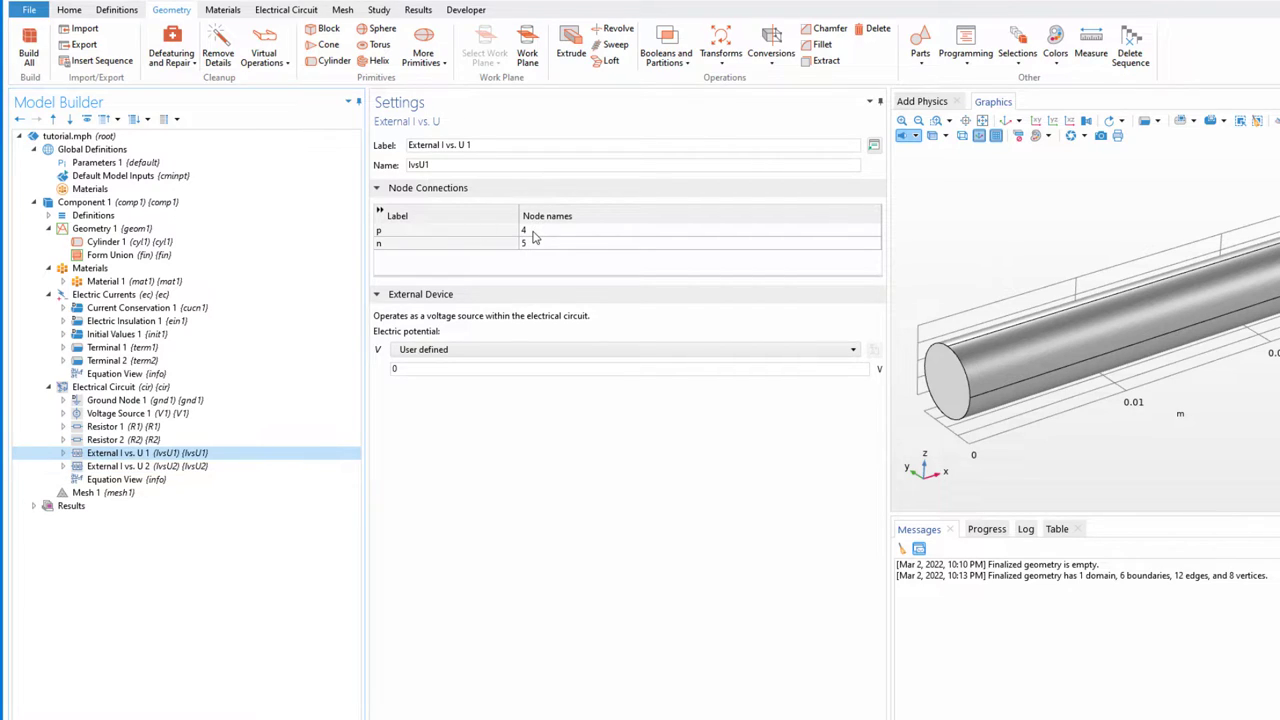
# - Connect External I vs. U 1 to nodes p=2, n=0, driven by Terminal voltage (ec/term1)
pyautogui.click(534, 236)
pyautogui.write('2')
pyautogui.click(548, 248)
pyautogui.write('0')
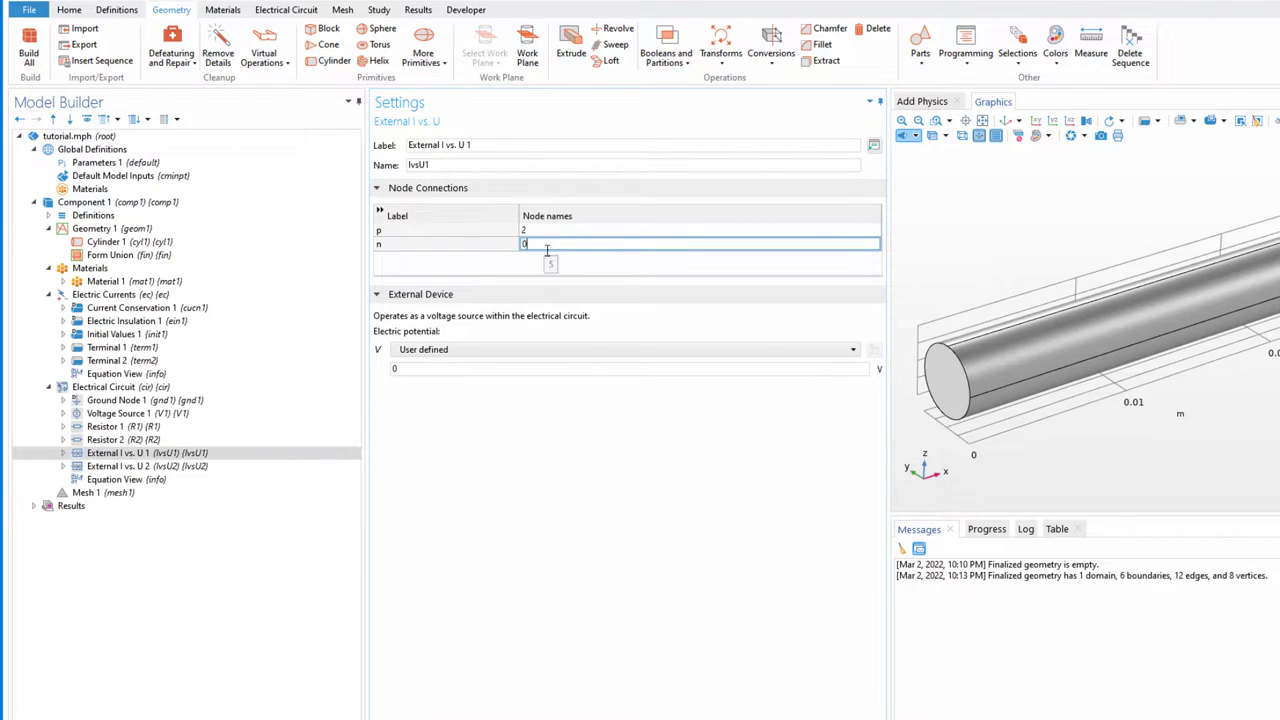
pyautogui.press('Return')
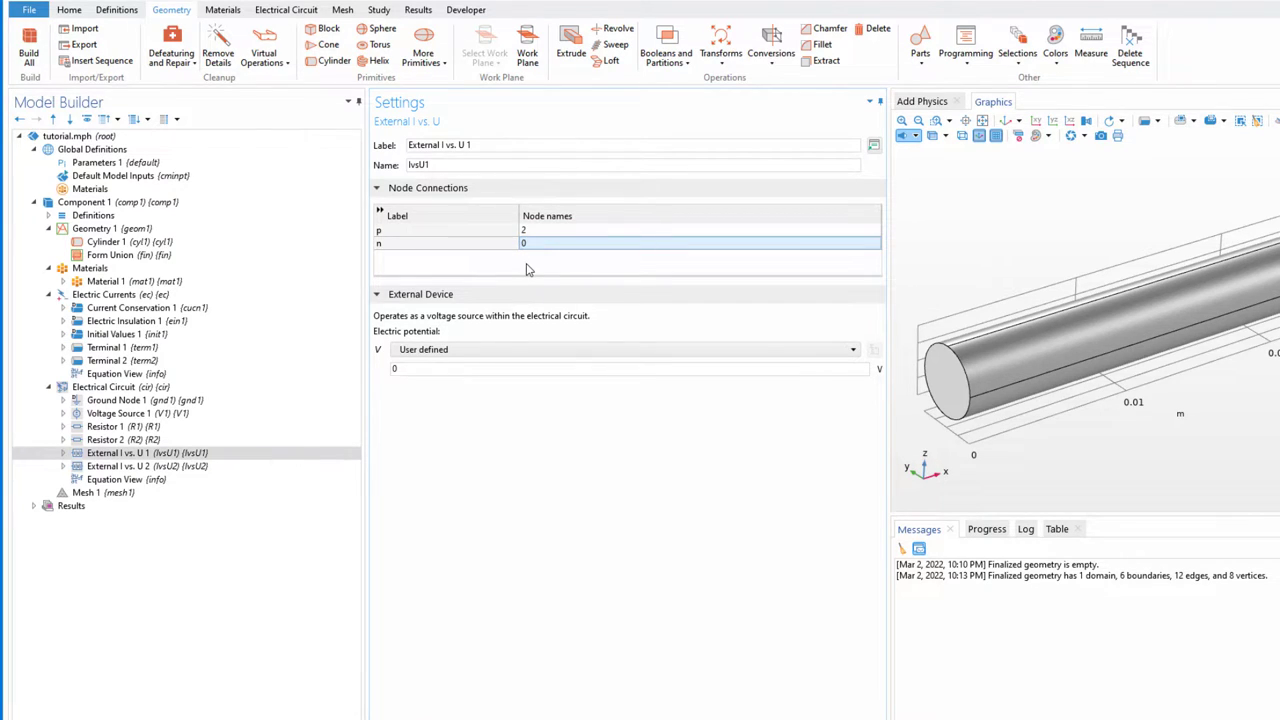
pyautogui.click(468, 351)
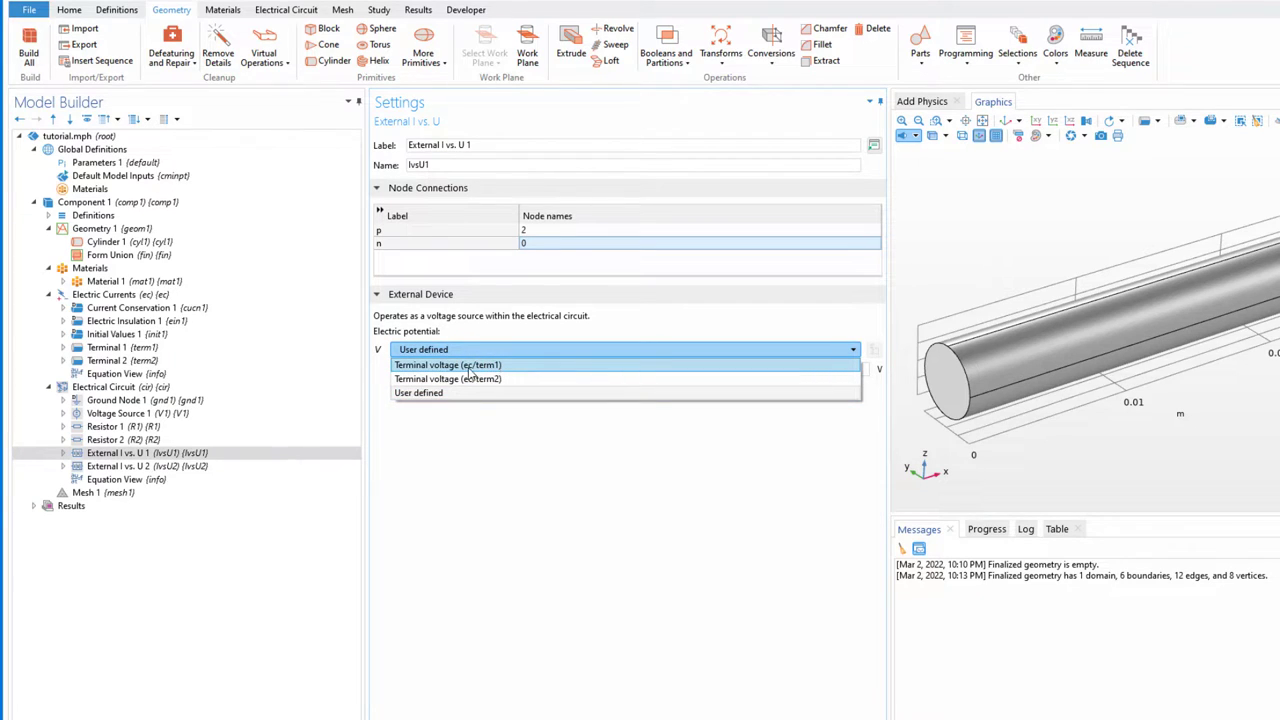
pyautogui.click(472, 366)
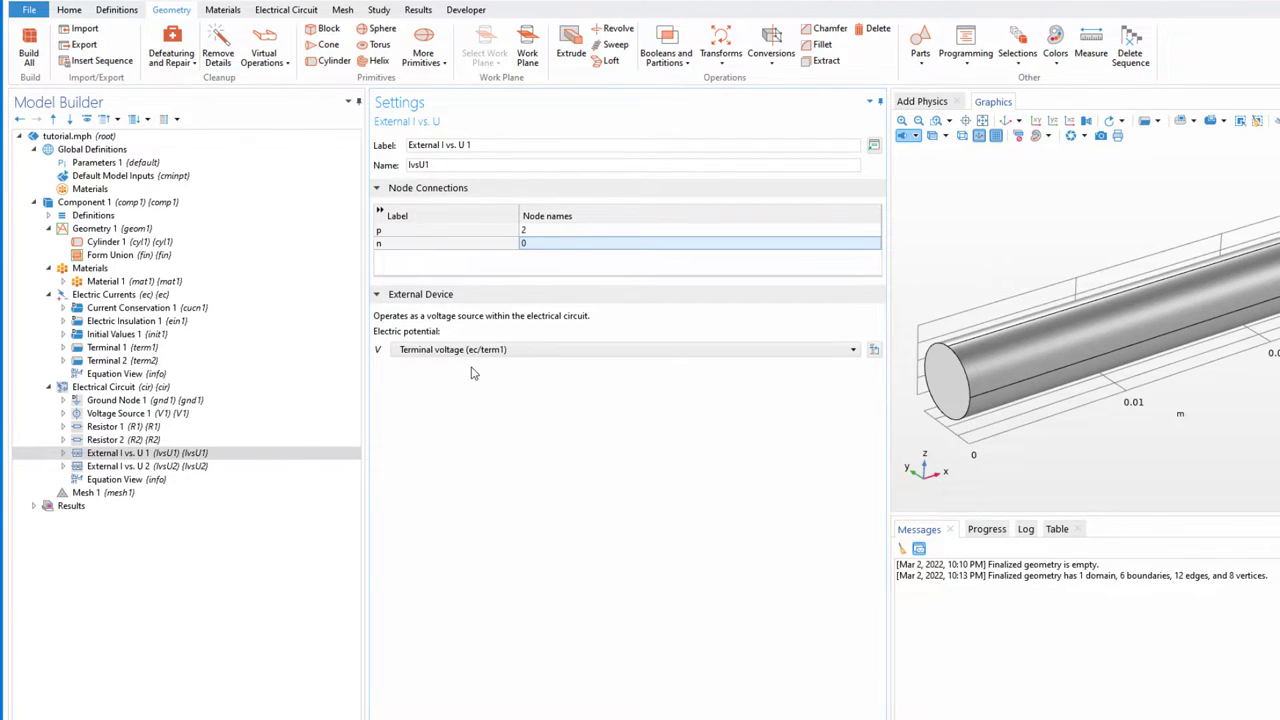
# - Connect External I vs. U 2 to nodes p=3, n=0, driven by Terminal voltage (ec/term2)
pyautogui.click(155, 467)
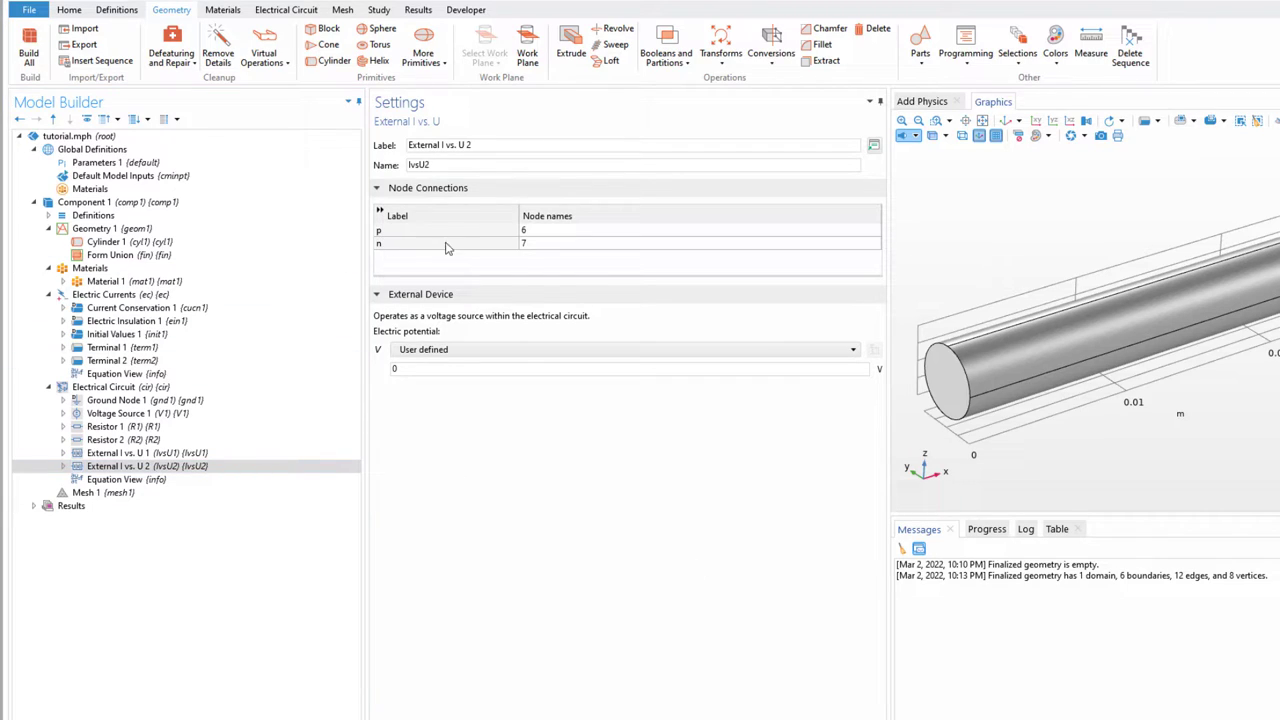
pyautogui.click(532, 231)
pyautogui.write('3')
pyautogui.click(540, 244)
pyautogui.write('0')
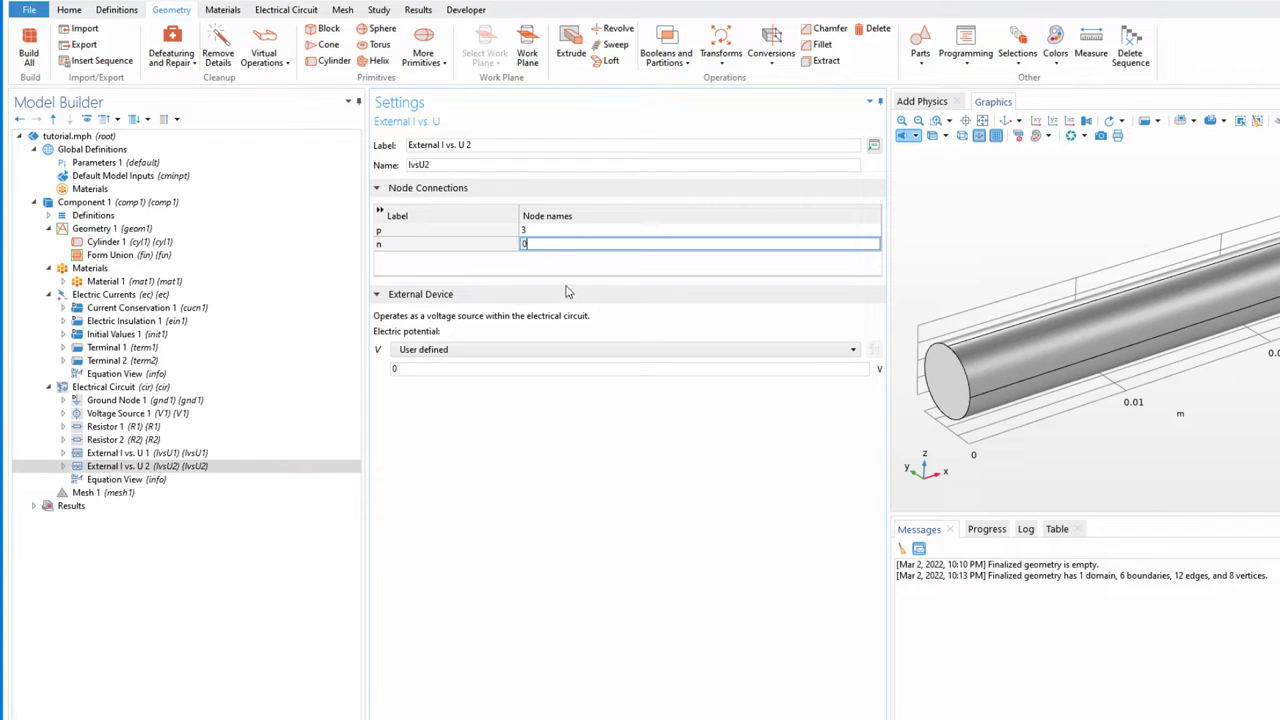
pyautogui.click(470, 352)
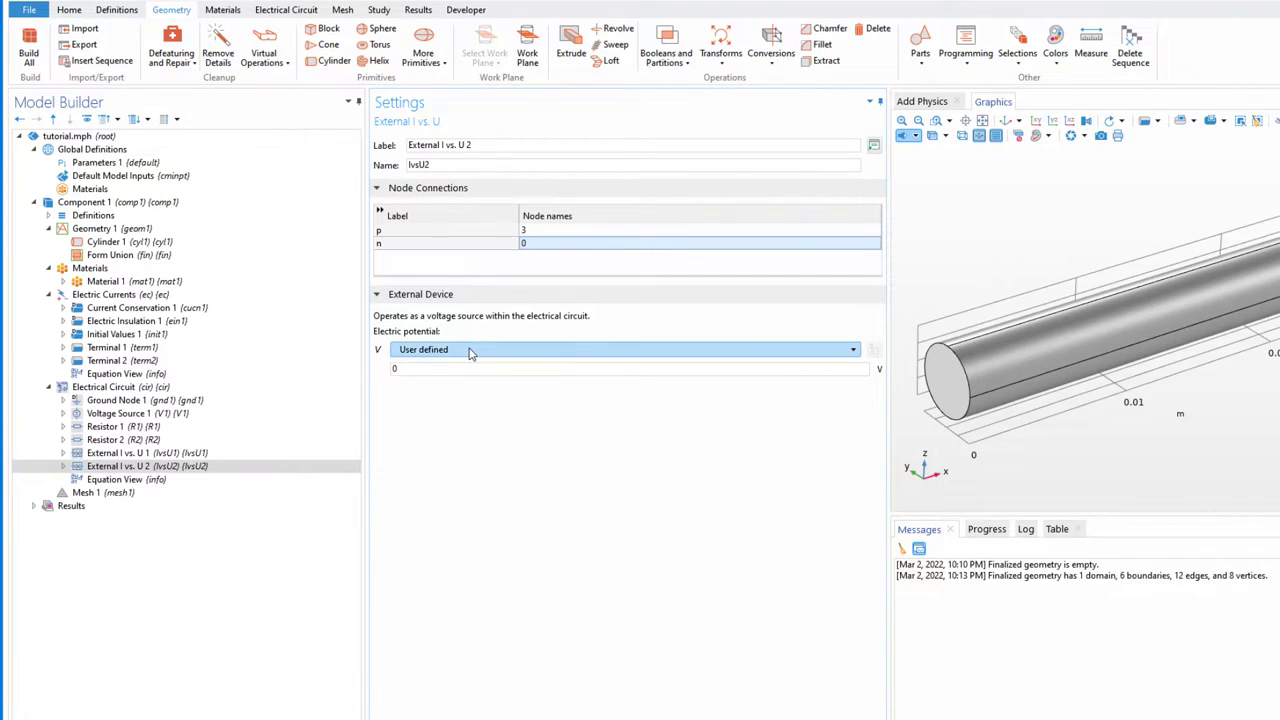
pyautogui.click(470, 350)
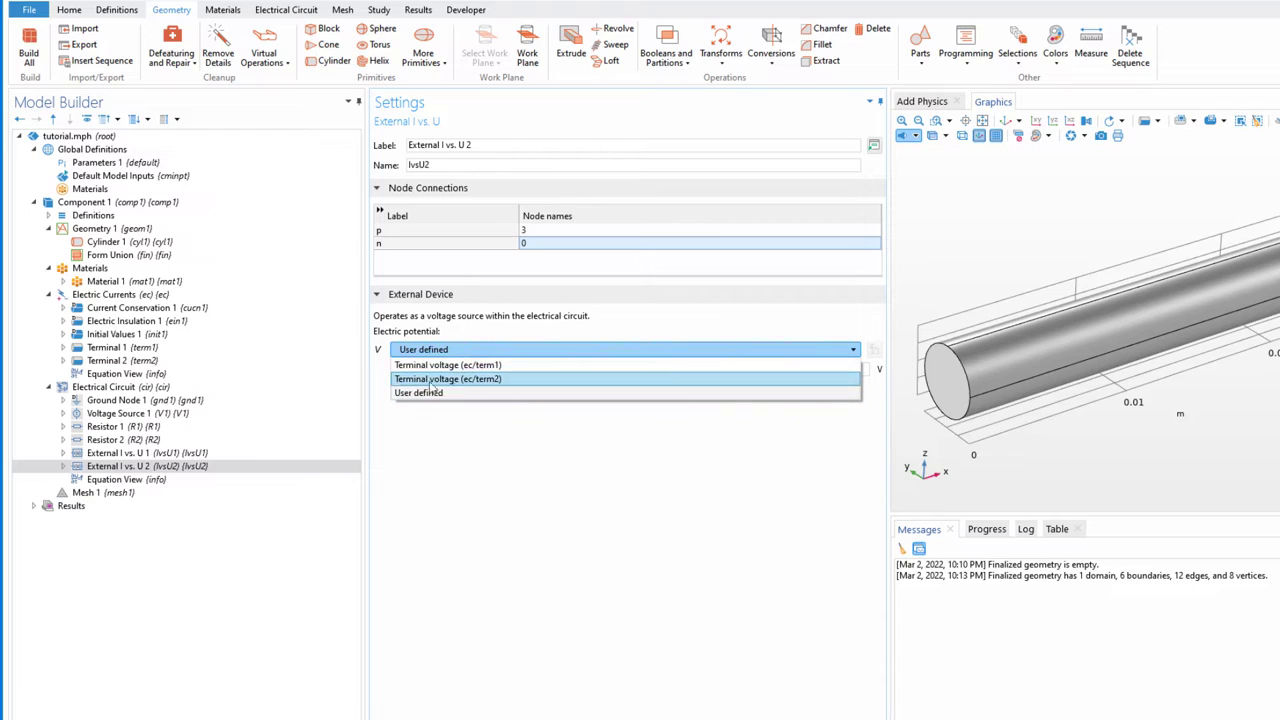
pyautogui.click(493, 385)
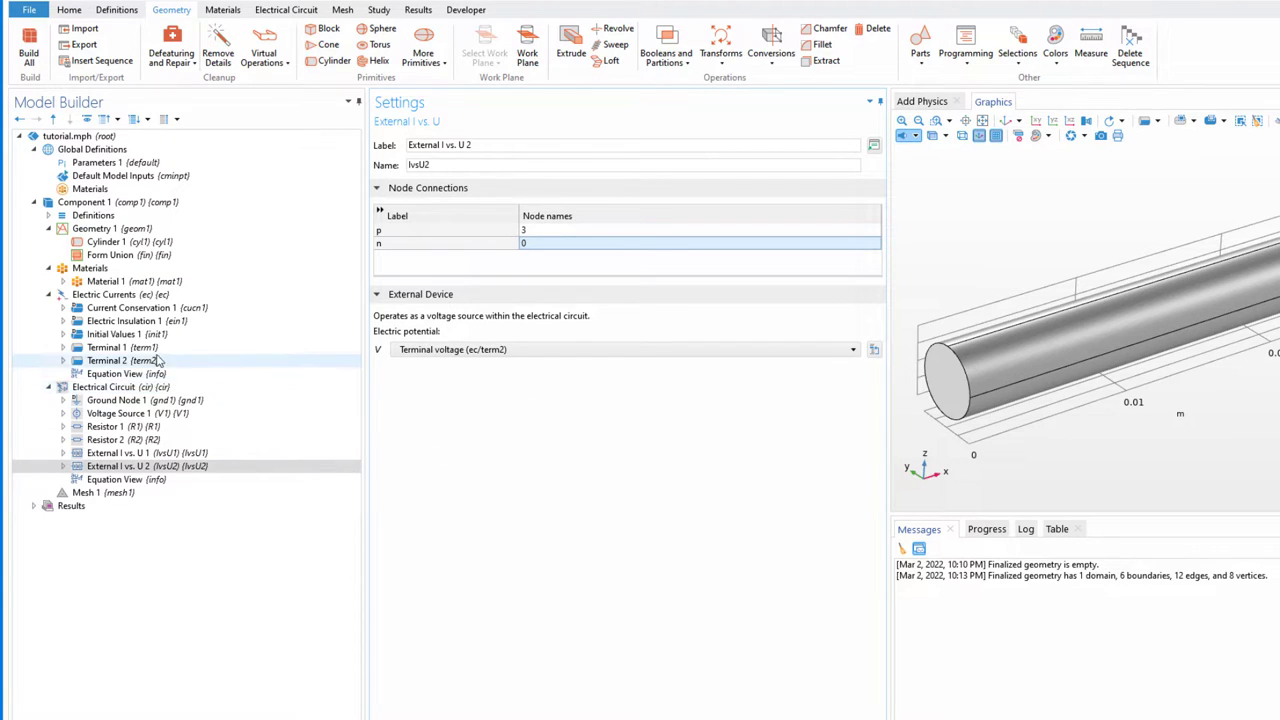
pyautogui.click(122, 347)
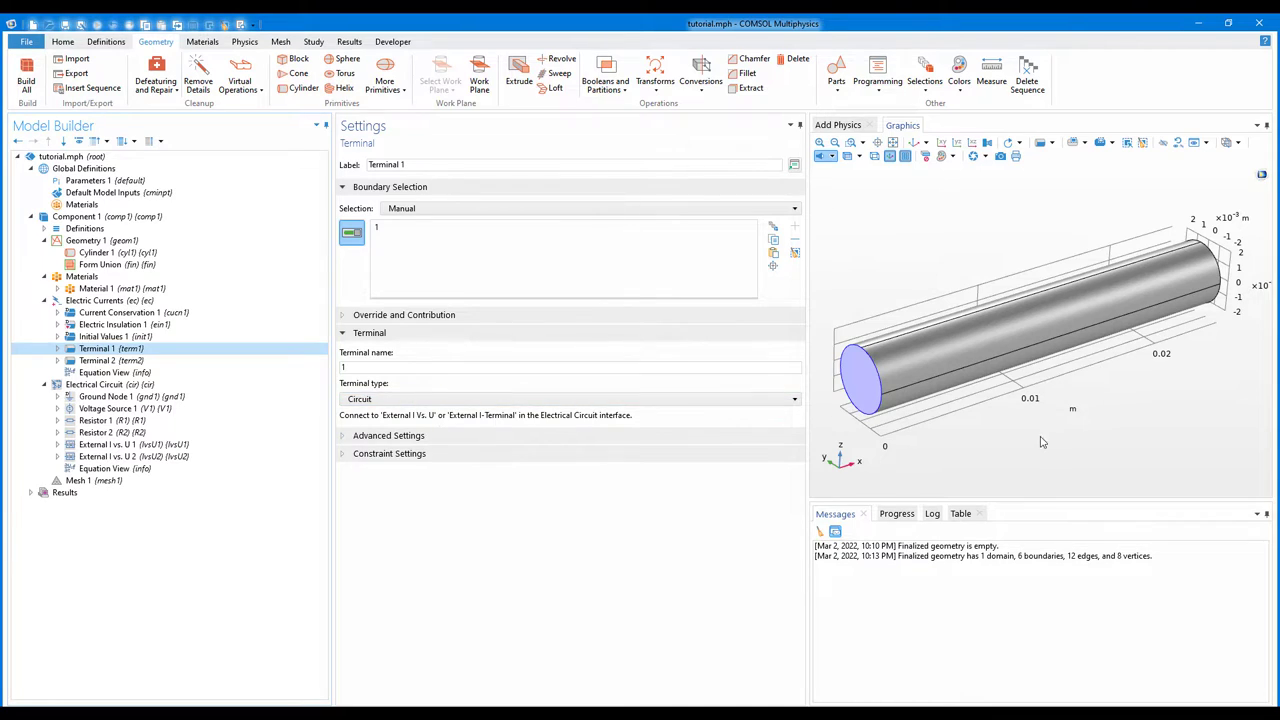
# - Rotate the cylinder and inspect External I vs. U 1, Terminal 1, External I vs. U 2 and Terminal 2
pyautogui.moveTo(1077, 431)
pyautogui.mouseDown()
pyautogui.moveTo(982, 440)
pyautogui.moveTo(1054, 421)
pyautogui.mouseUp()
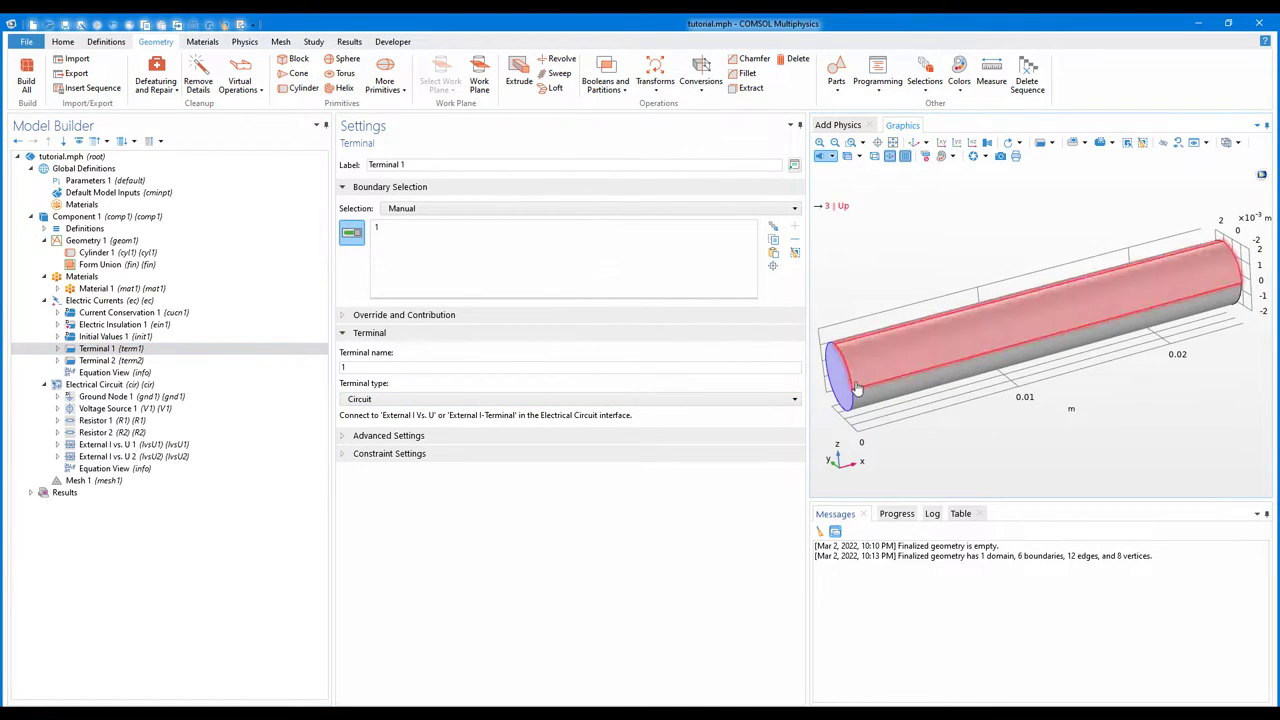
pyautogui.moveTo(919, 395); pyautogui.dragTo(1107, 390)
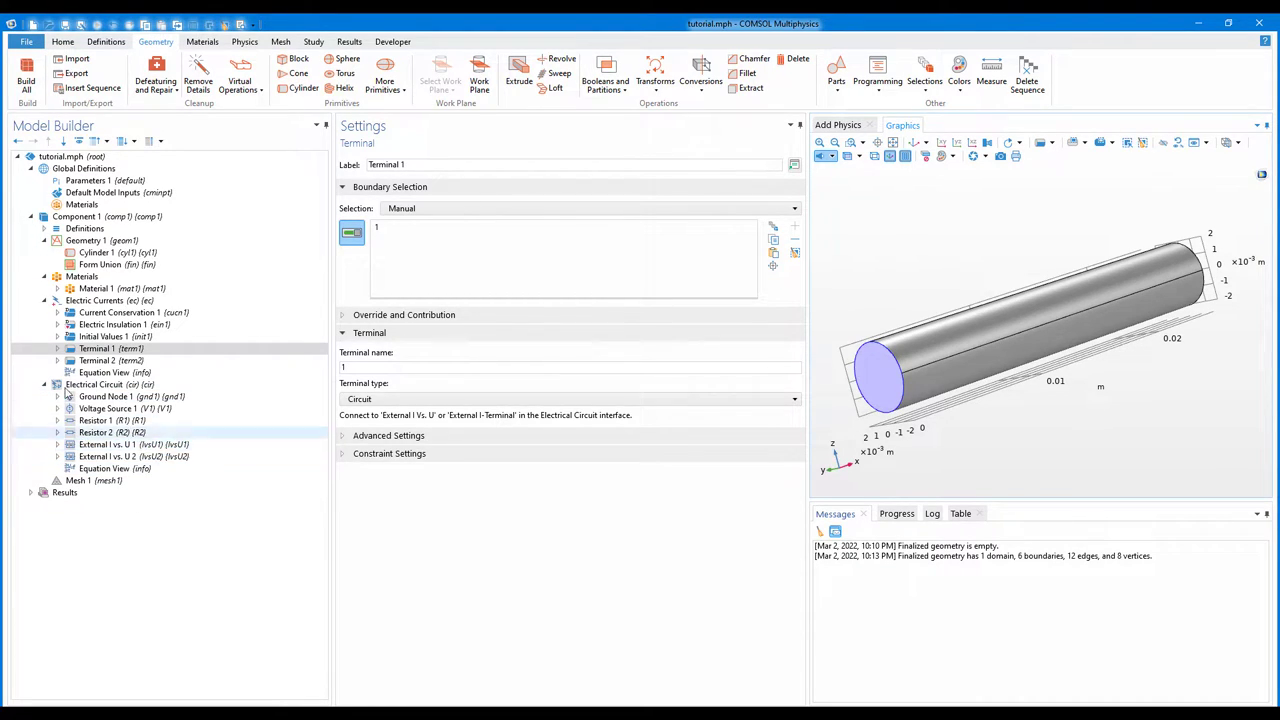
pyautogui.click(143, 446)
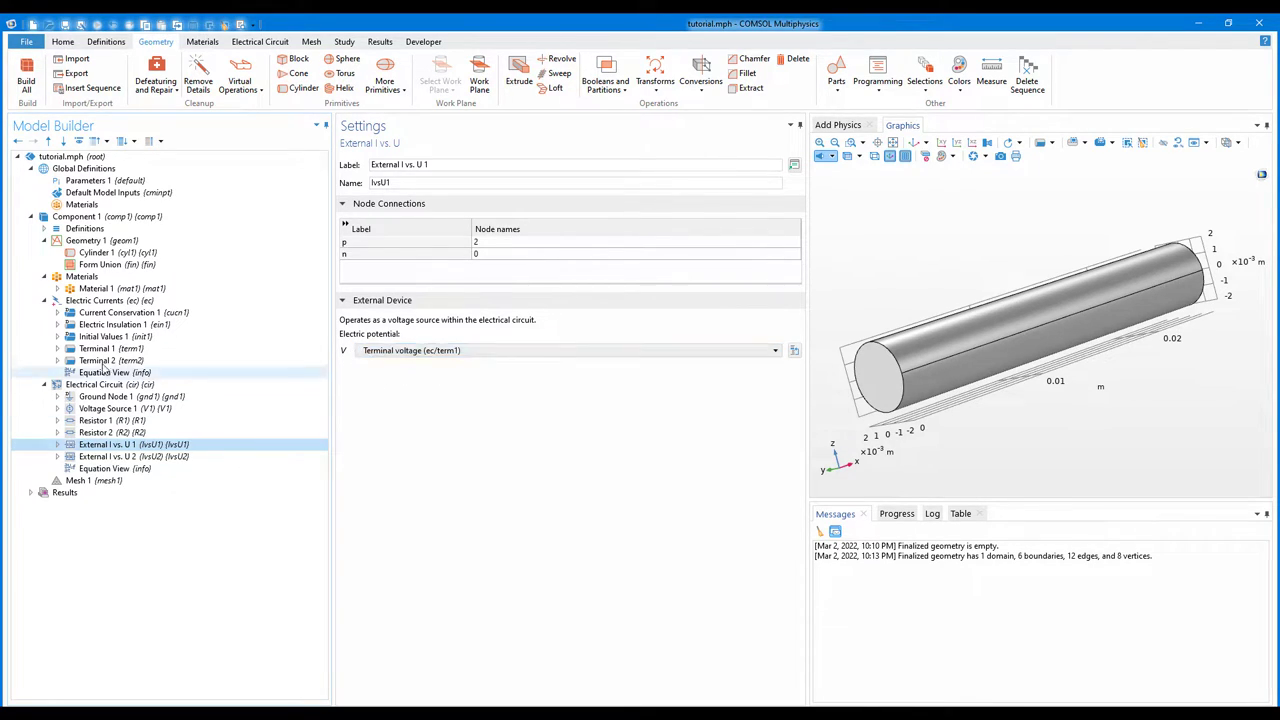
pyautogui.click(192, 350)
pyautogui.click(205, 456)
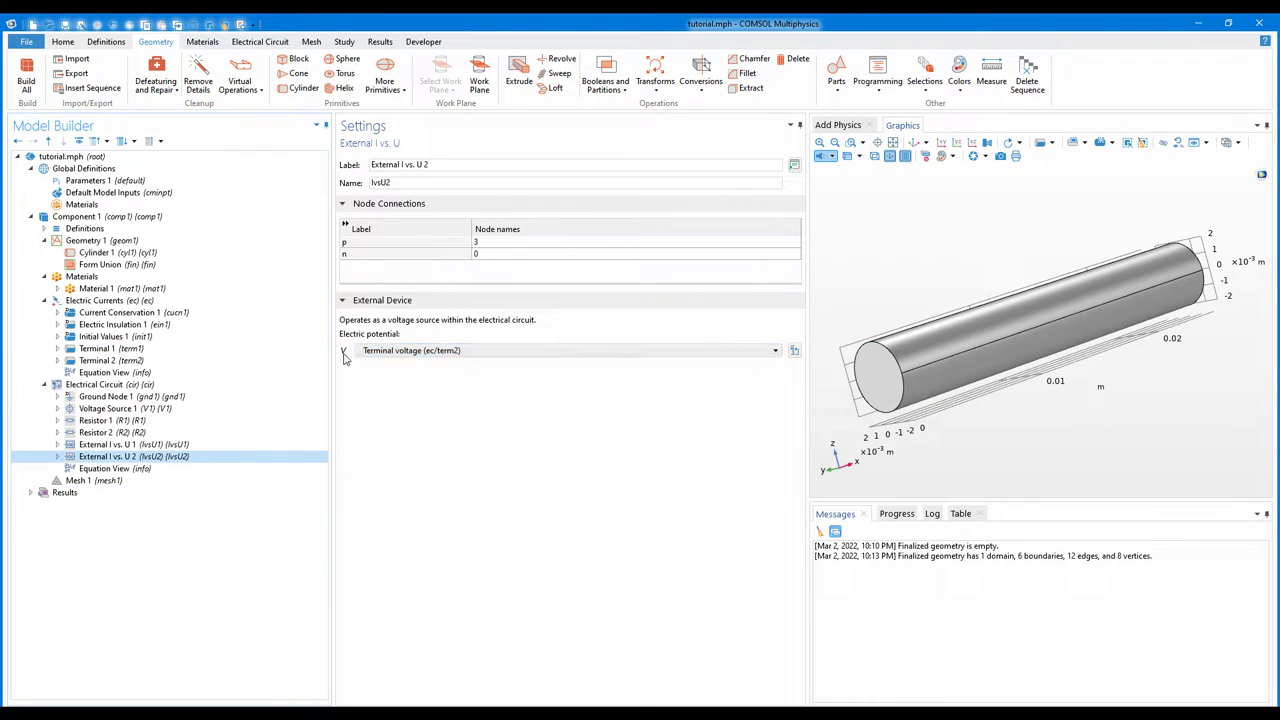
pyautogui.click(128, 362)
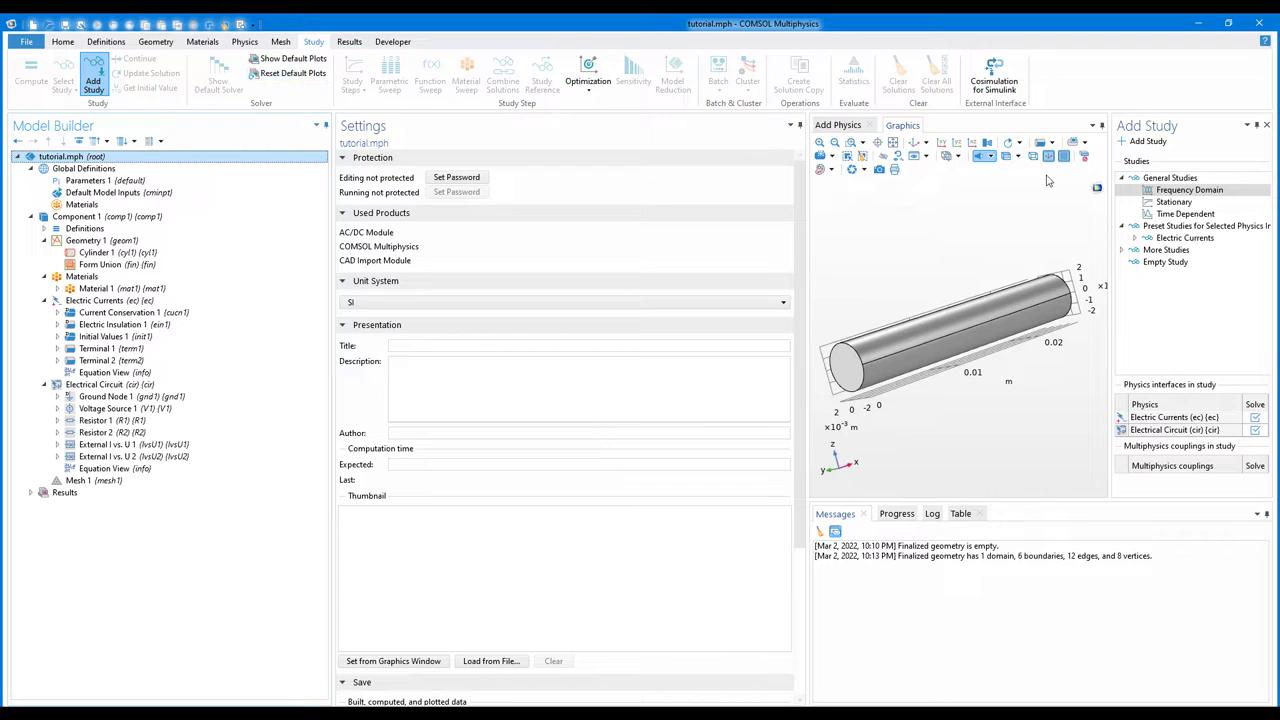
# - Add a new study with a Stationary step
pyautogui.click(1211, 193)
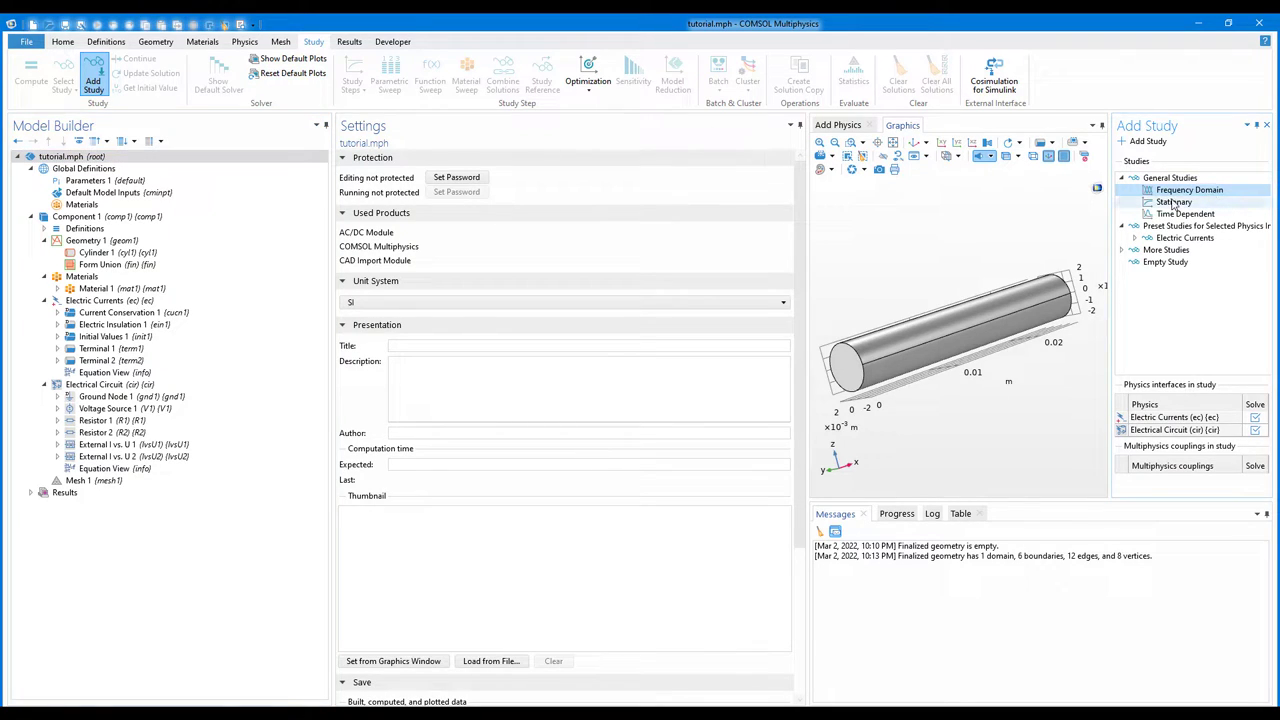
pyautogui.rightClick(1174, 203)
pyautogui.click(1100, 210)
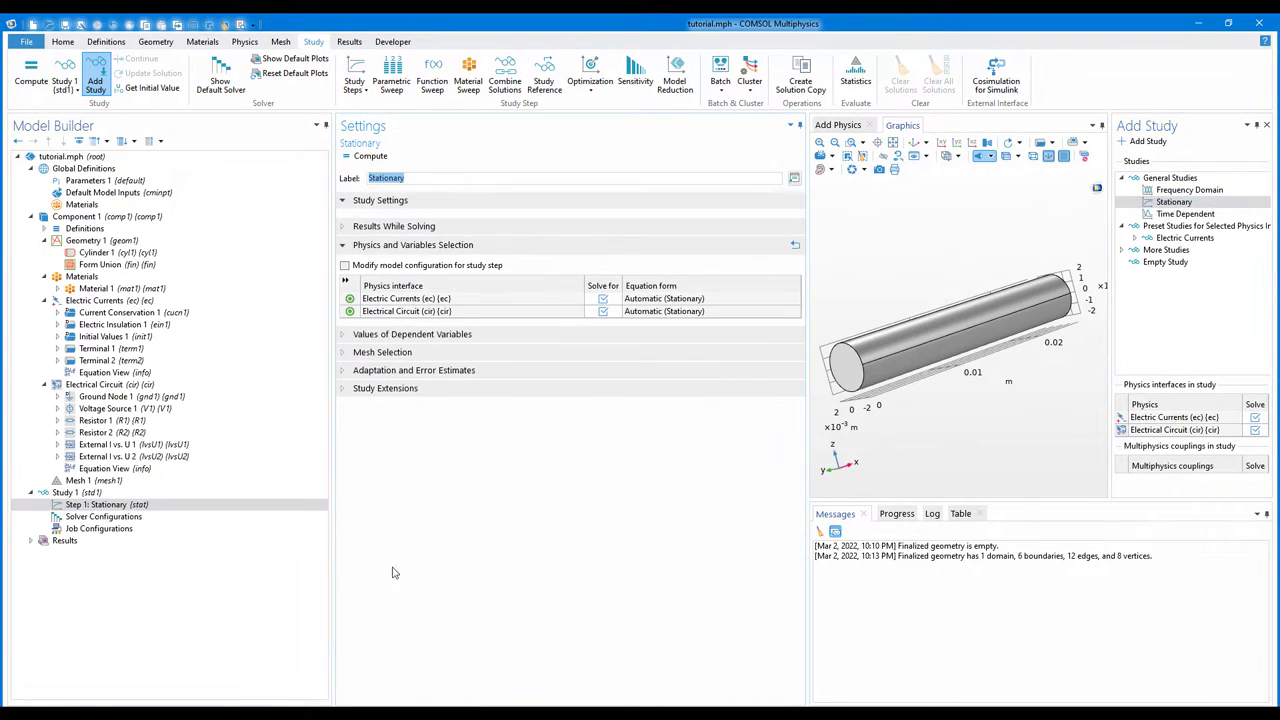
# - Add a Frequency Domain step to Study 1 after the Stationary step
pyautogui.click(90, 493)
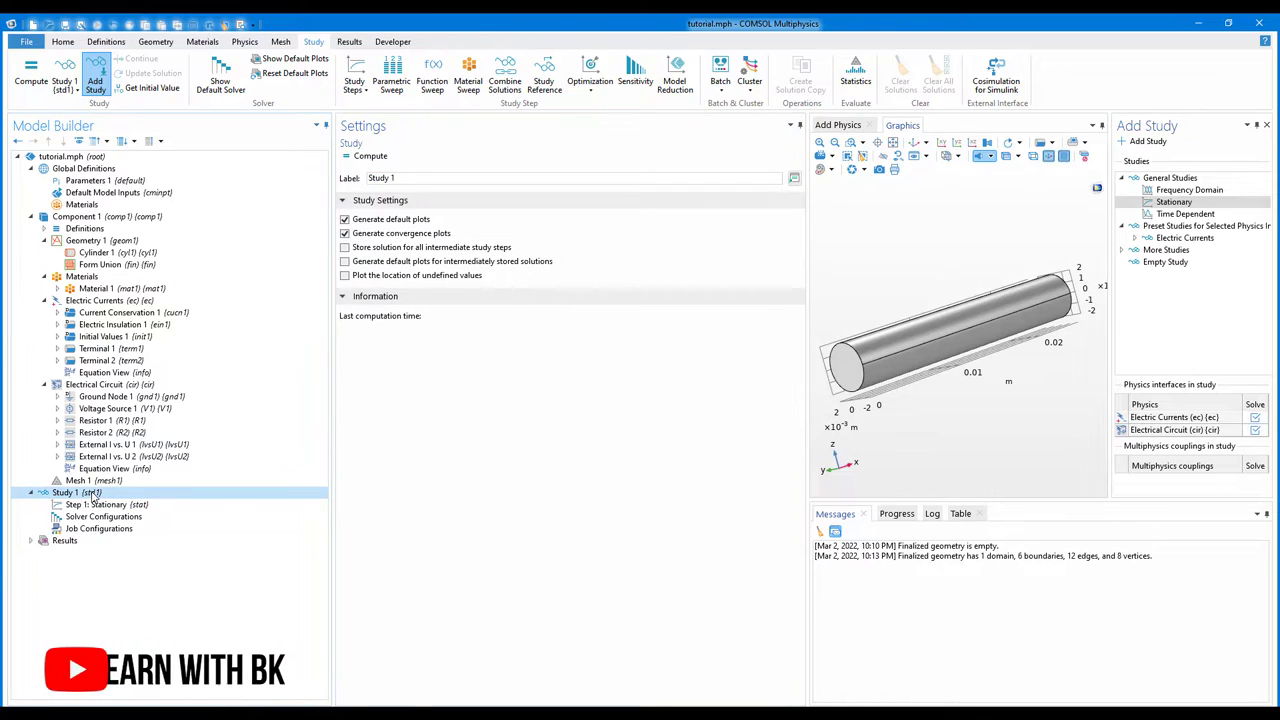
pyautogui.rightClick(92, 494)
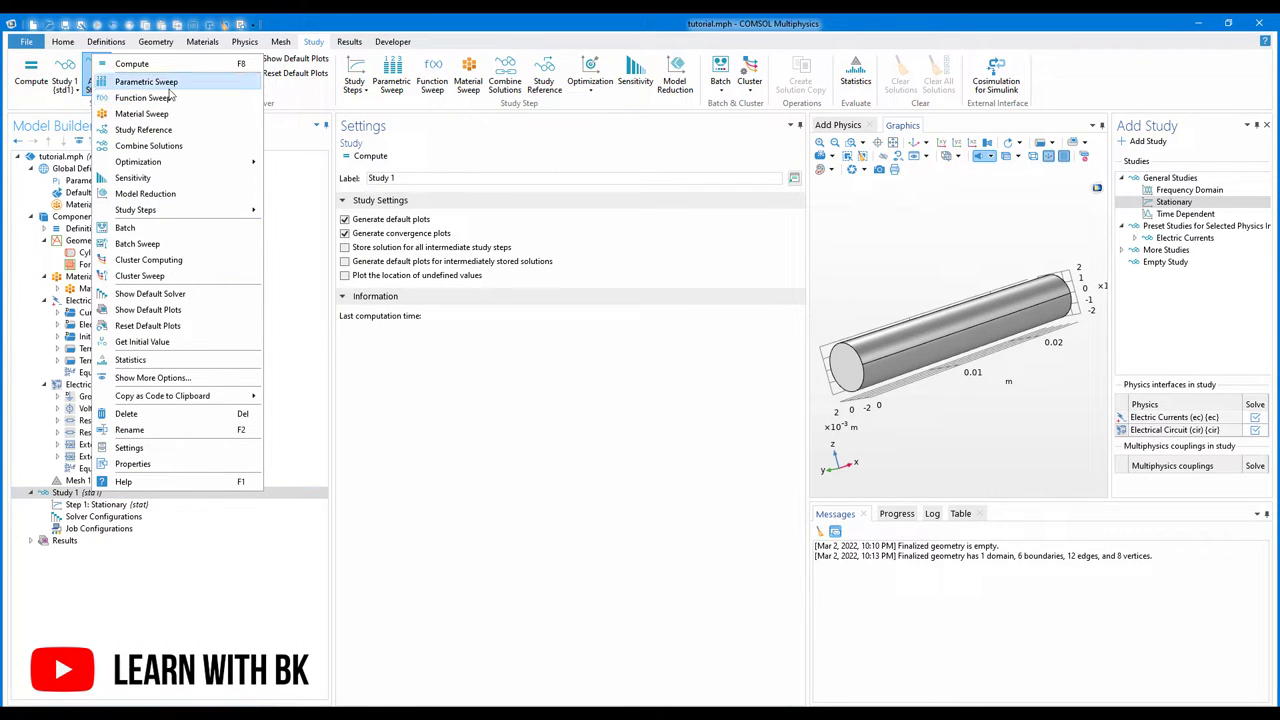
pyautogui.moveTo(212, 214)
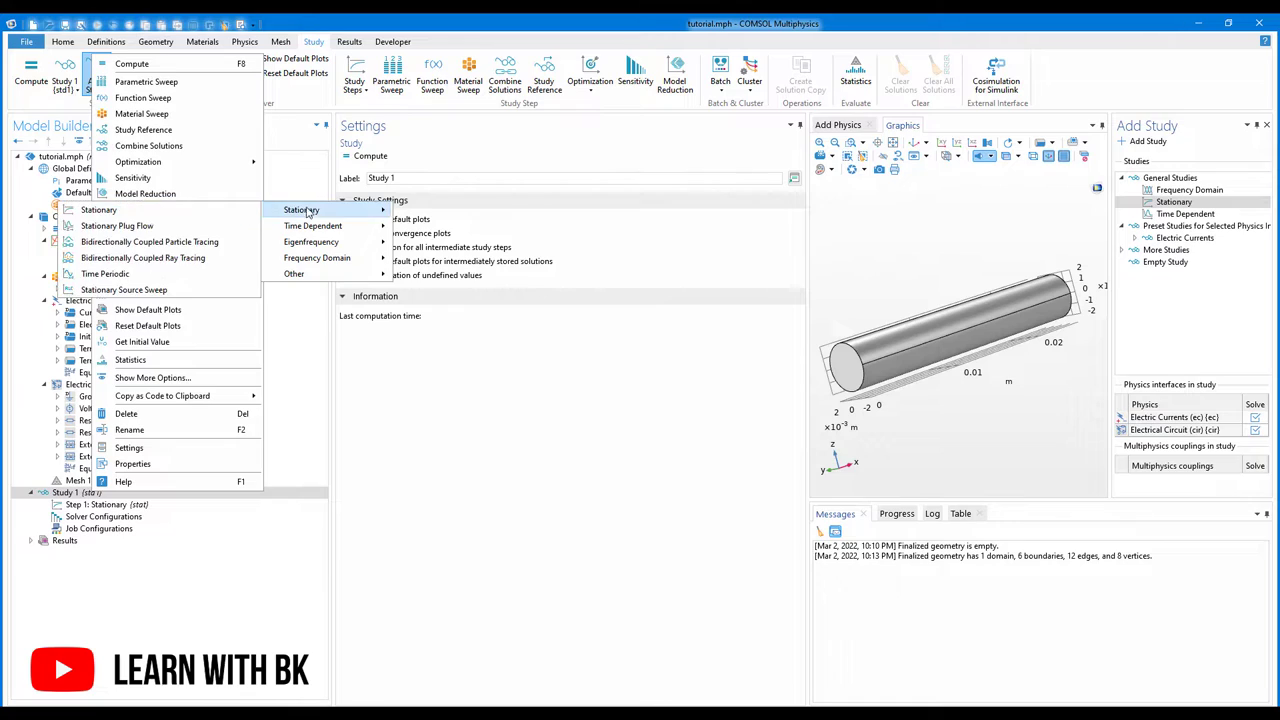
pyautogui.moveTo(322, 228)
pyautogui.moveTo(309, 259)
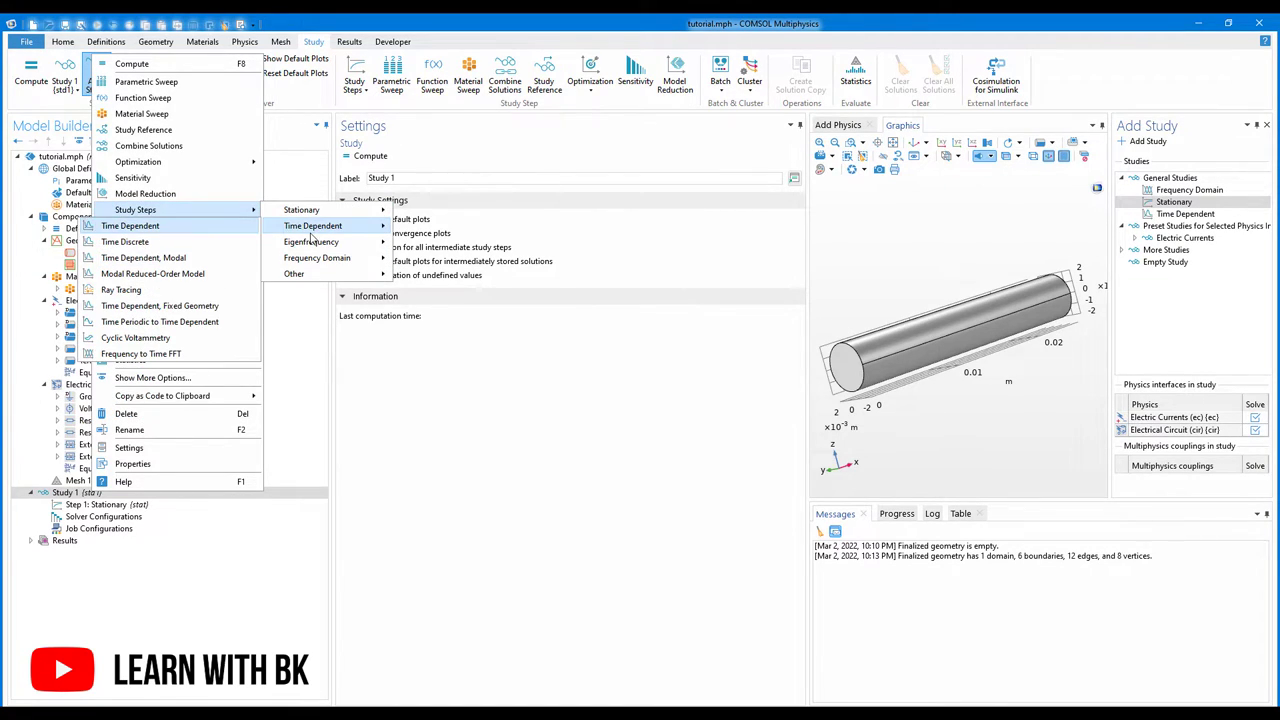
pyautogui.press('Up')
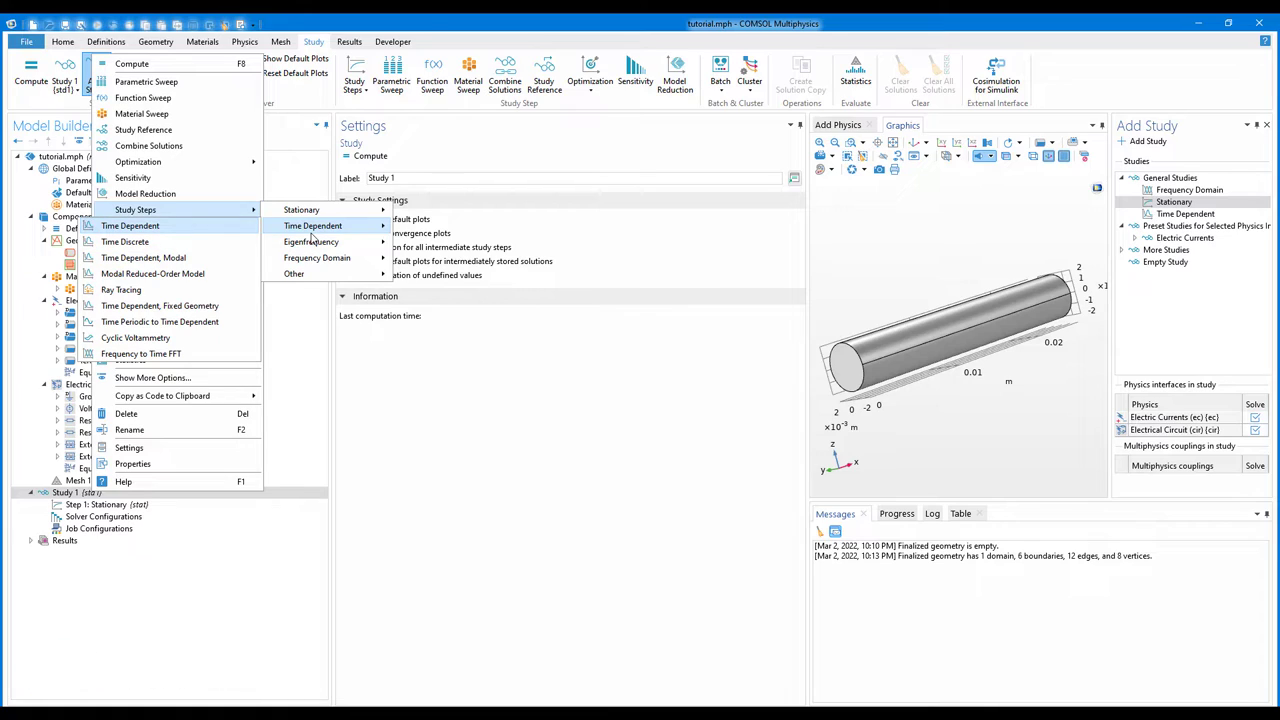
pyautogui.press('Left')
pyautogui.press('Down')
pyautogui.press('Down')
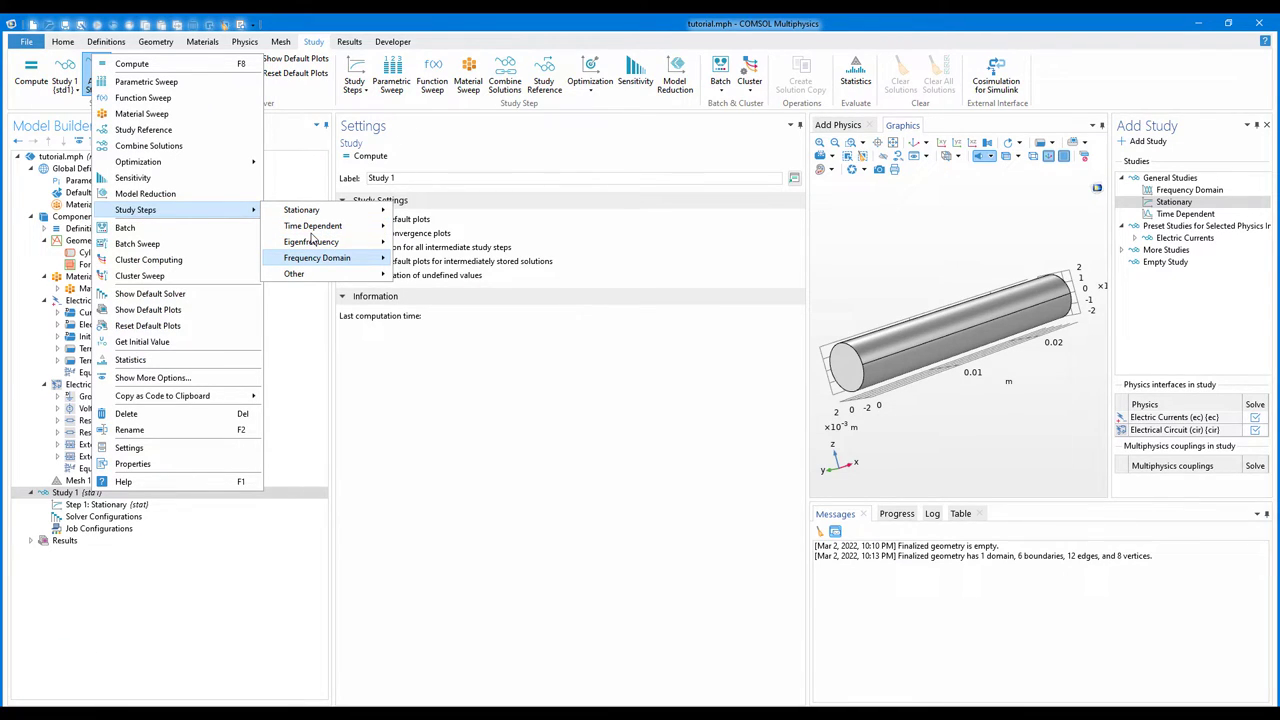
pyautogui.press('Right')
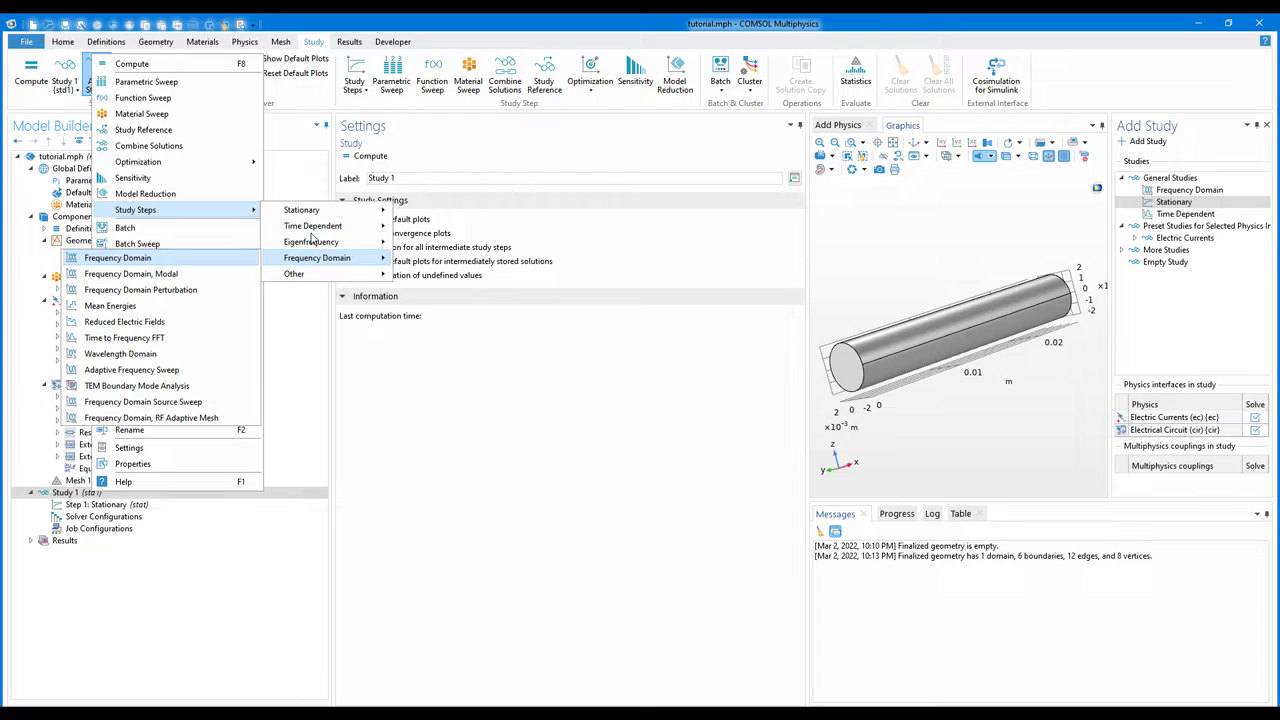
pyautogui.press('Return')
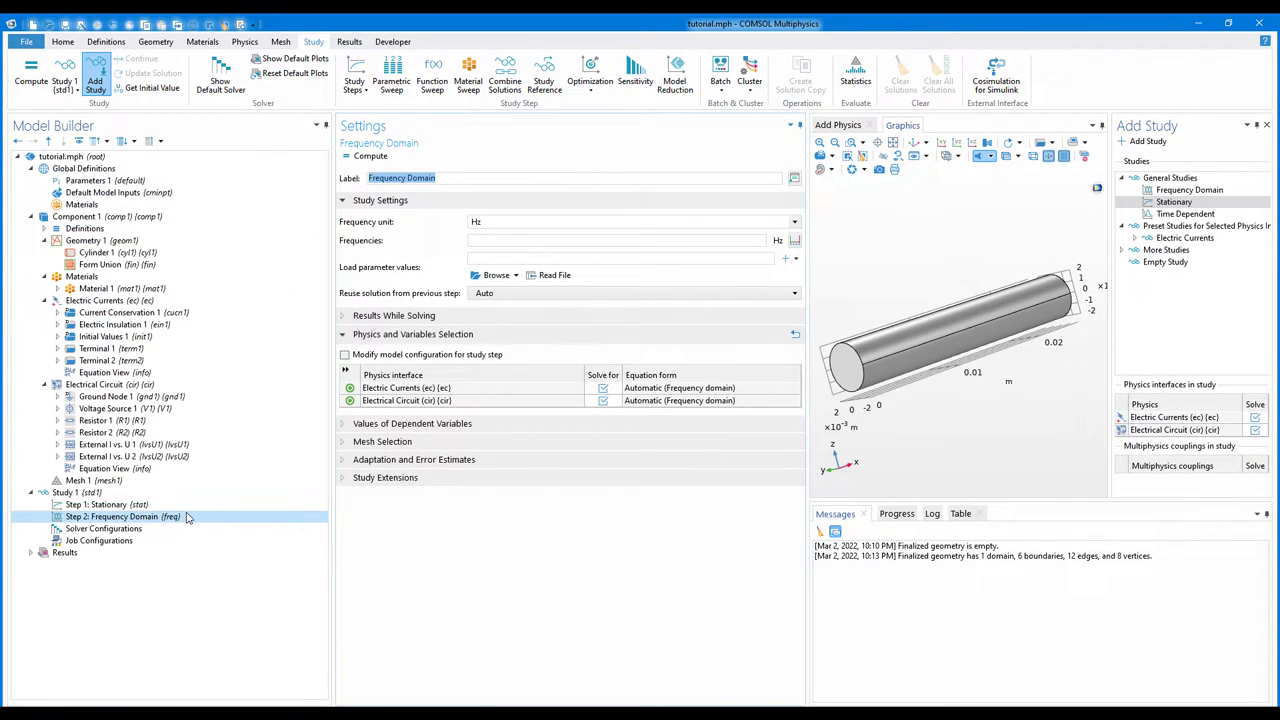
# - Disable Step 1: Stationary in Study 1
pyautogui.click(148, 506)
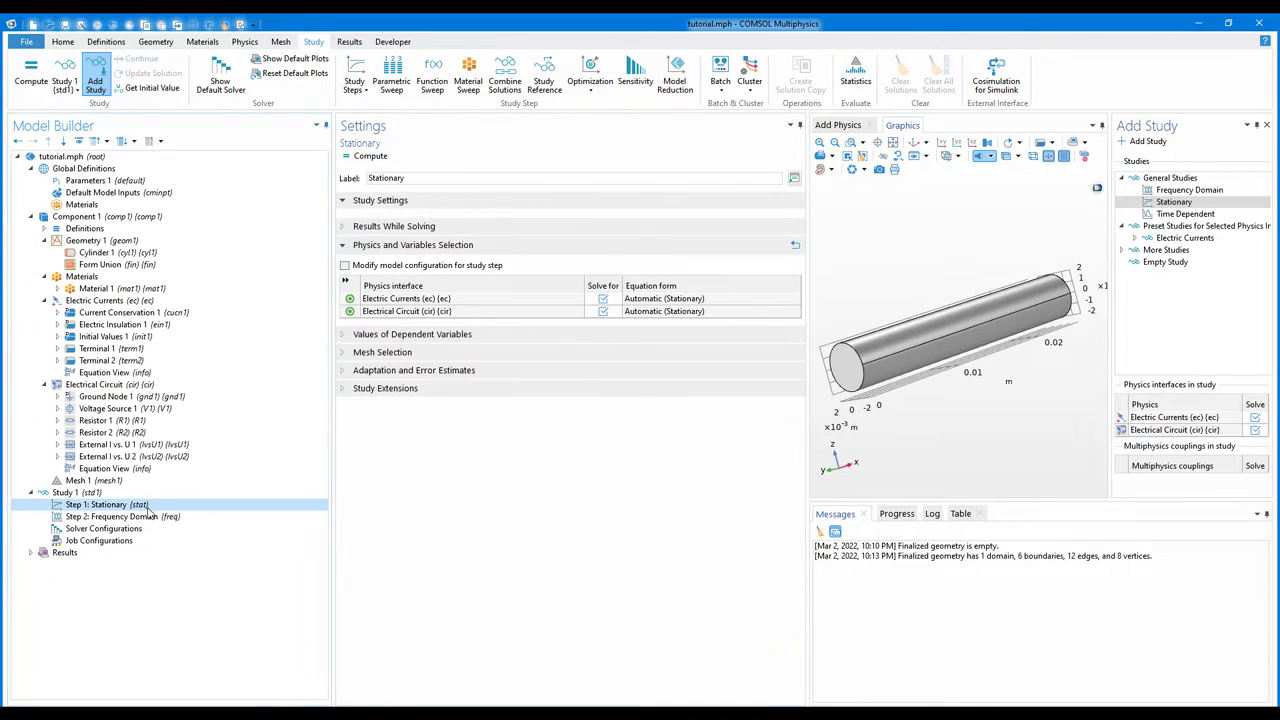
pyautogui.rightClick(152, 508)
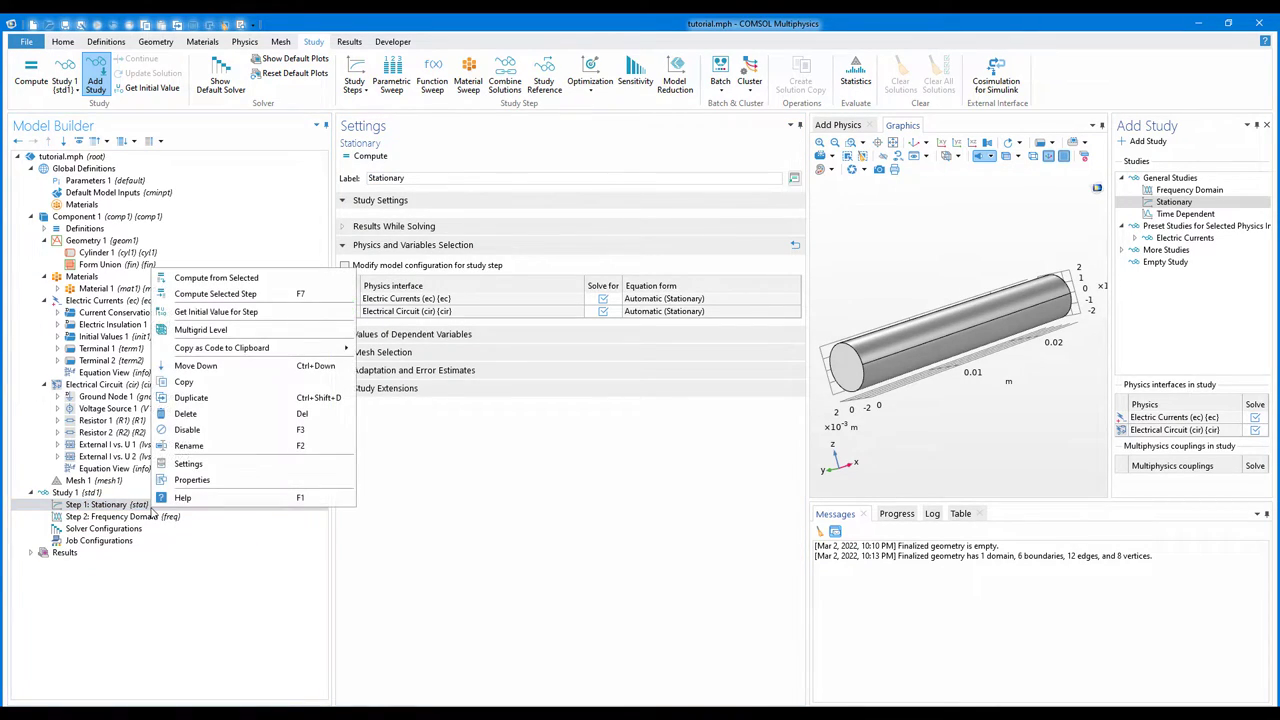
pyautogui.click(199, 433)
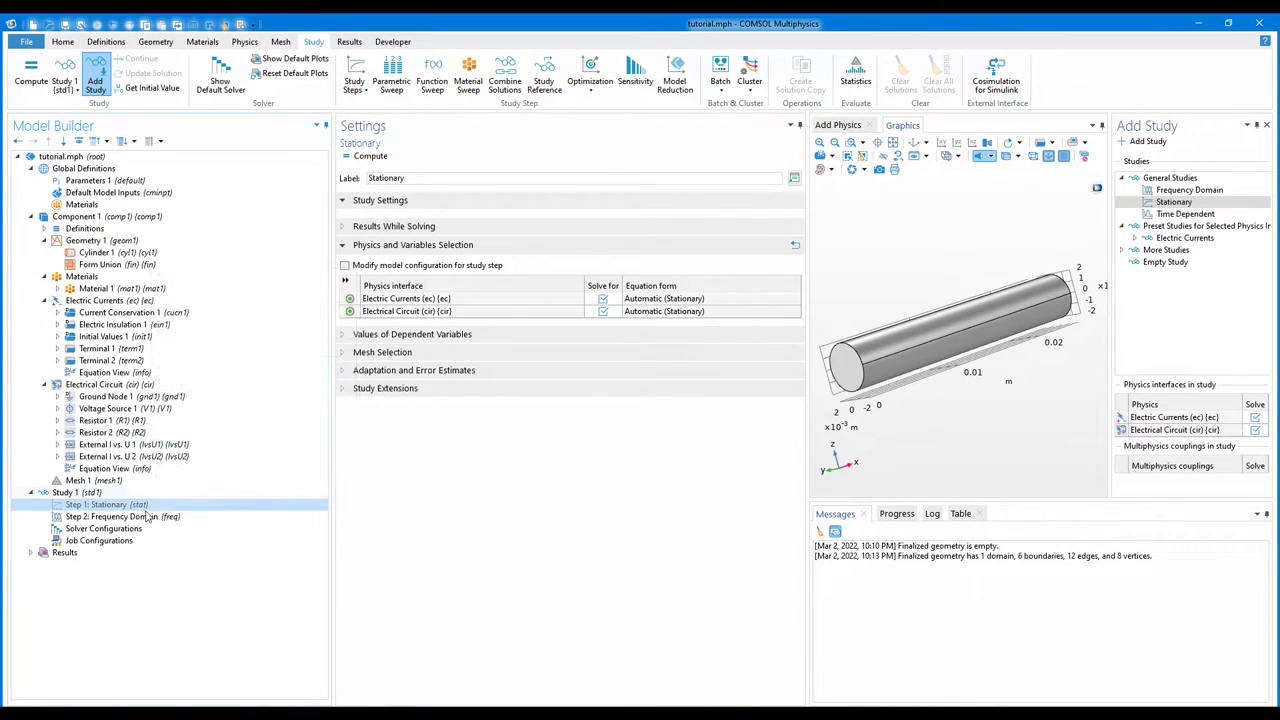
pyautogui.press('Down')
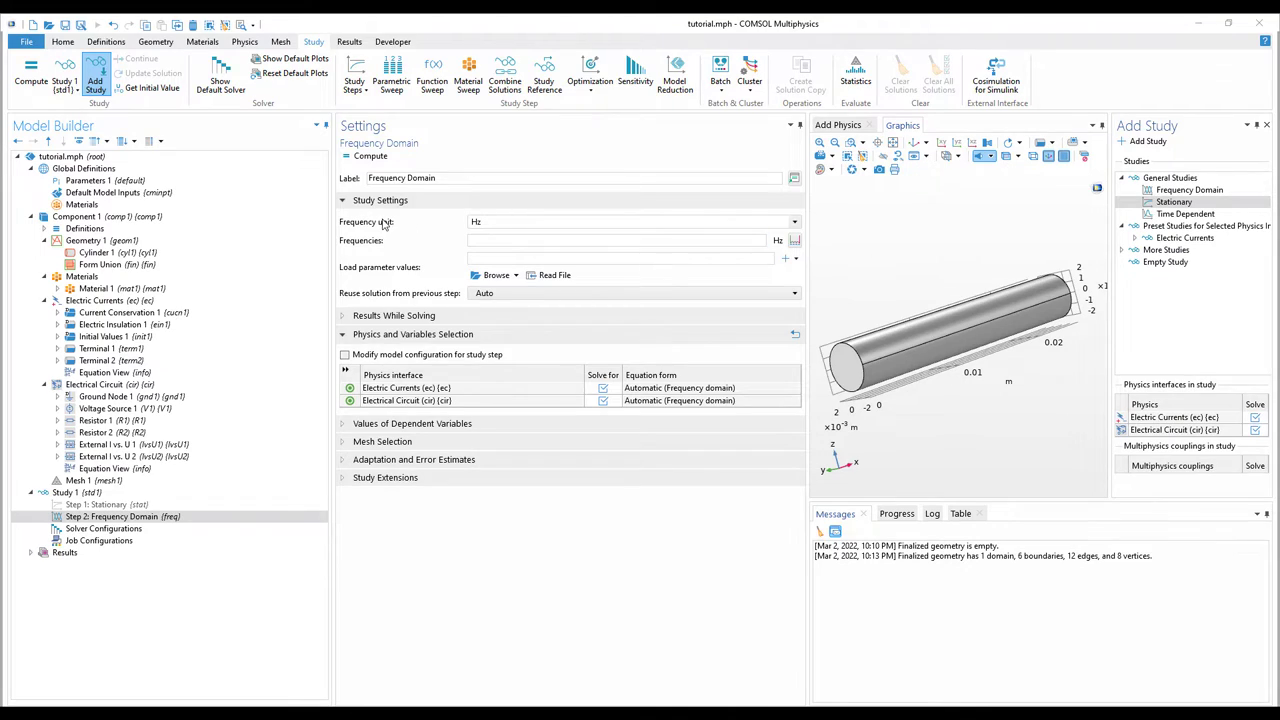
# - Set the Frequency Domain step to 10 Hz and compute Study 1
pyautogui.click(495, 241)
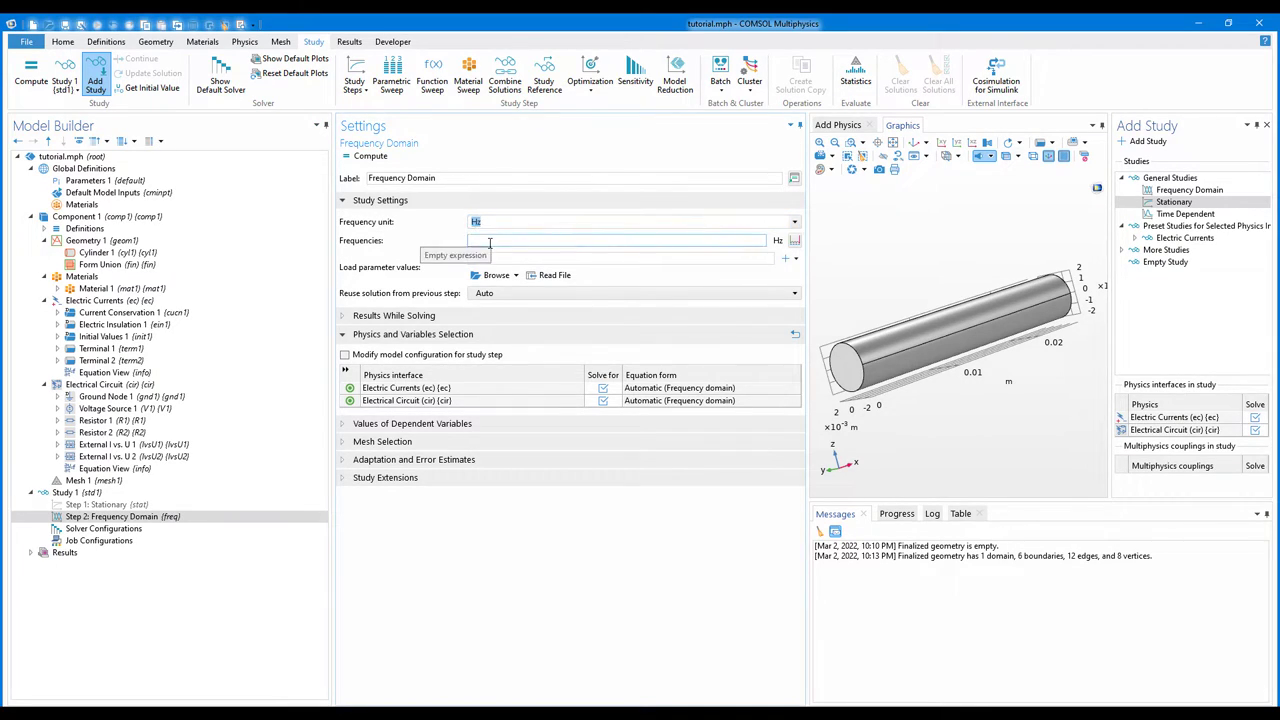
pyautogui.write('10')
pyautogui.press('Return')
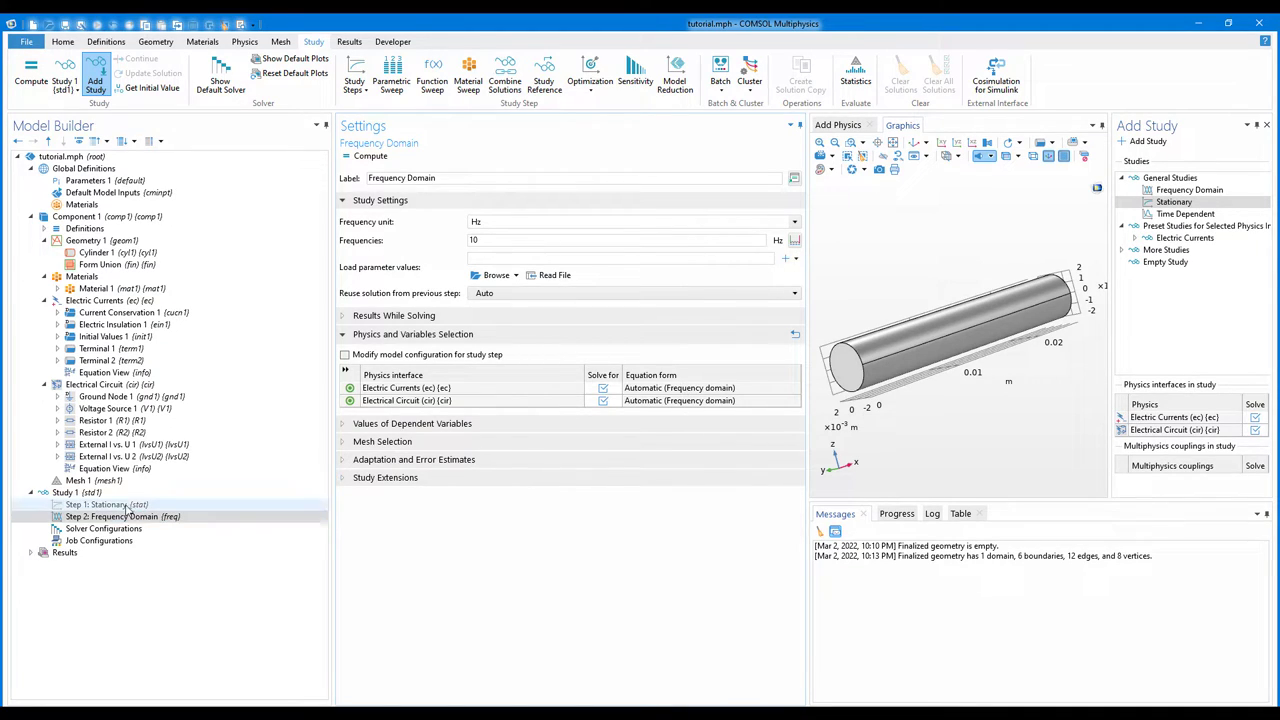
pyautogui.click(300, 492)
pyautogui.click(378, 158)
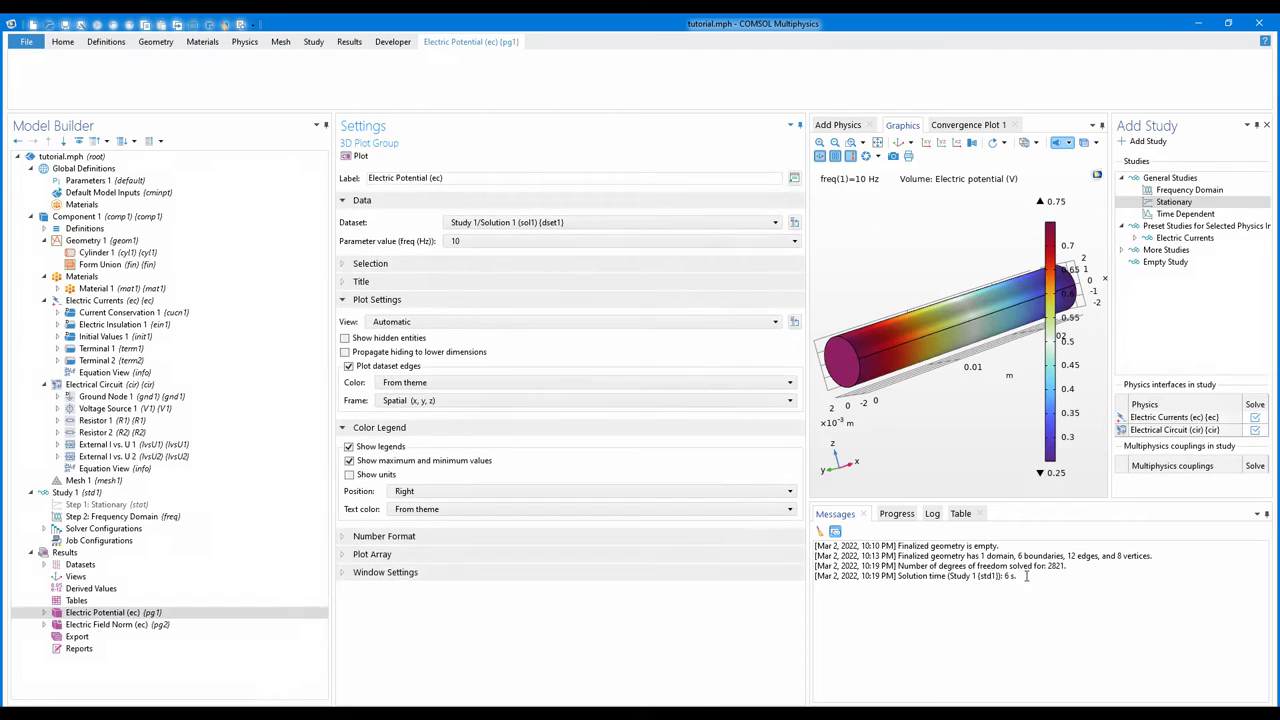
# - Clear the message log, close the Add Study window and rotate the 10 Hz potential plot diagonally
pyautogui.moveTo(1020, 577); pyautogui.dragTo(820, 545)
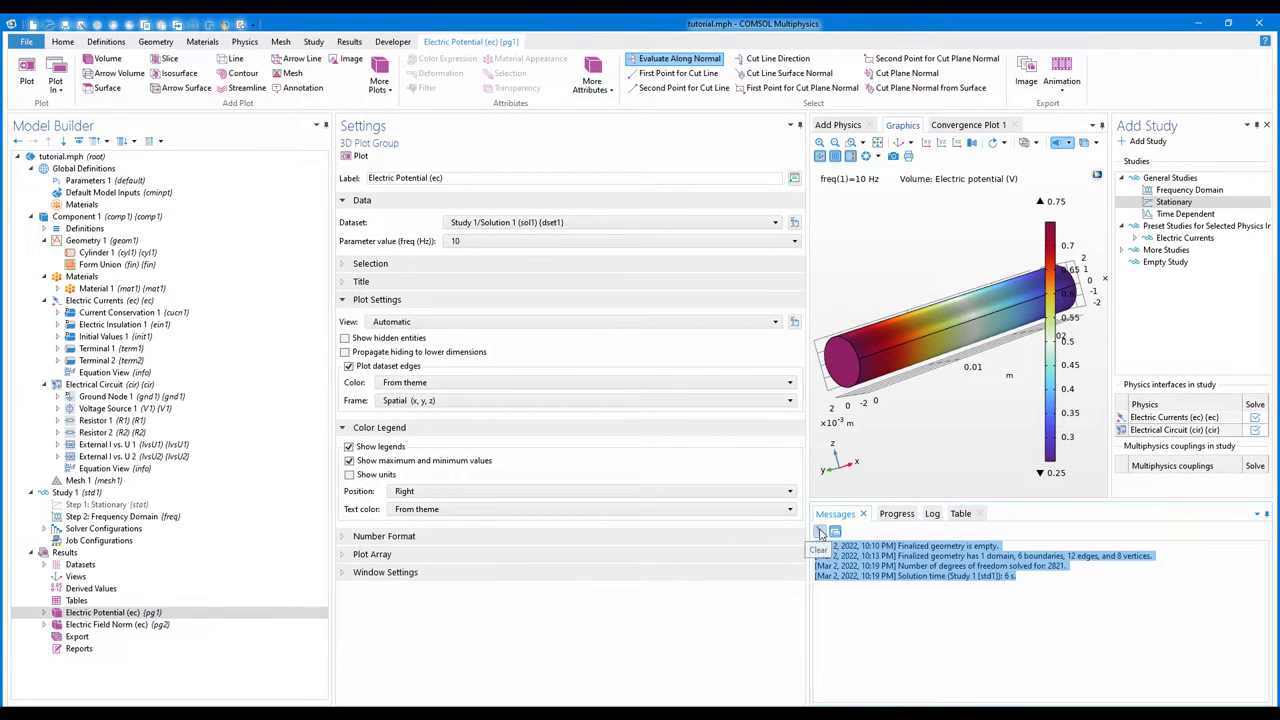
pyautogui.click(820, 531)
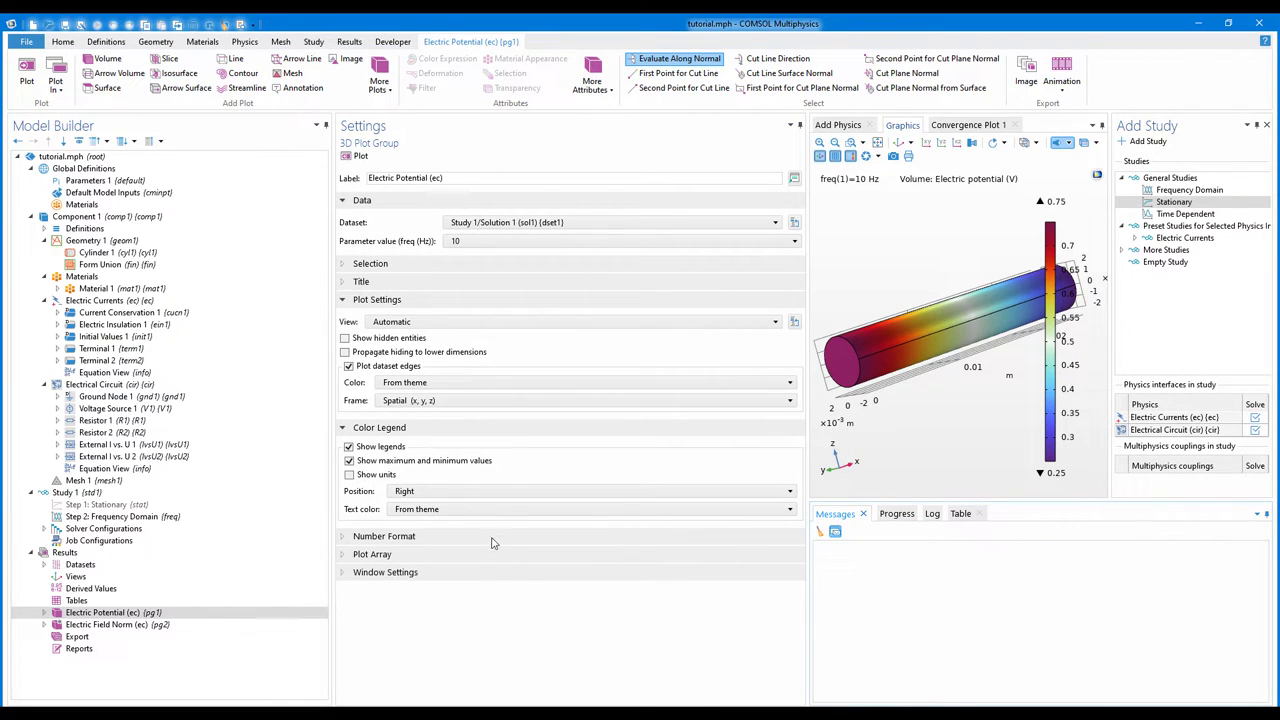
pyautogui.click(1266, 125)
pyautogui.moveTo(1018, 376); pyautogui.dragTo(1097, 253)
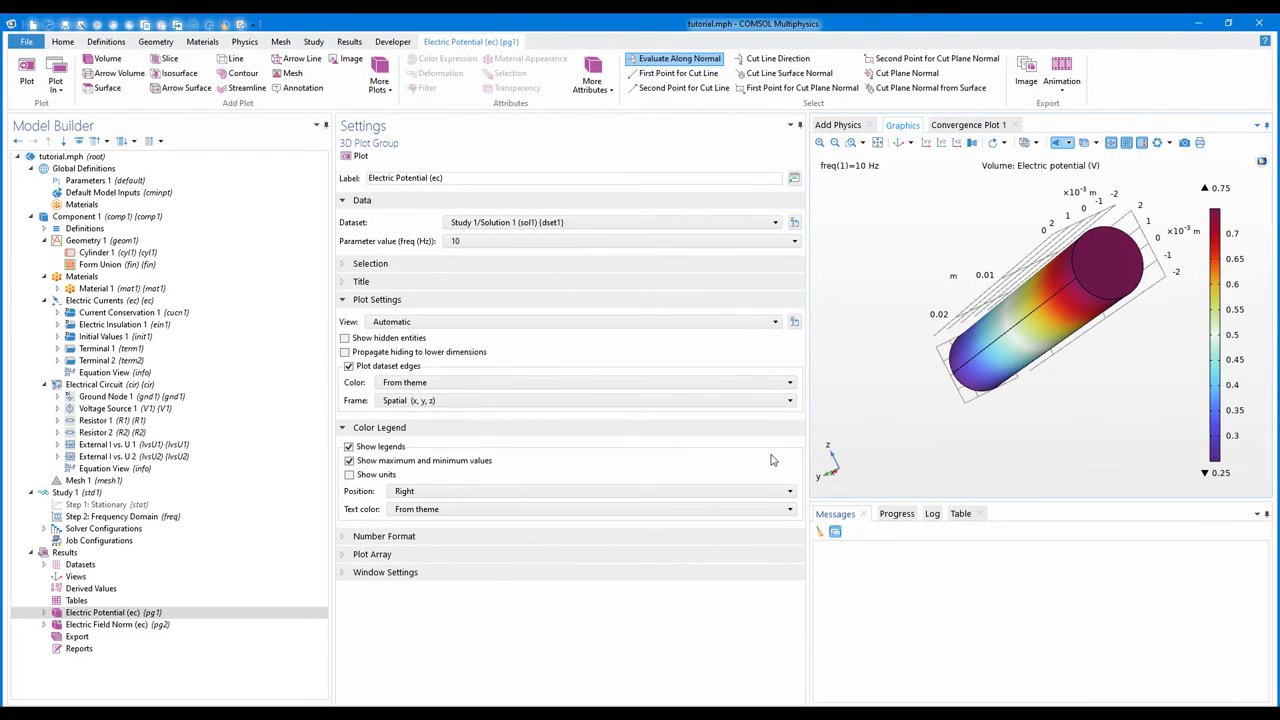
pyautogui.click(110, 384)
# - Inspect the Ground node, Voltage Source 1 value, both resistors and External I vs. U 2
pyautogui.click(122, 397)
pyautogui.click(131, 409)
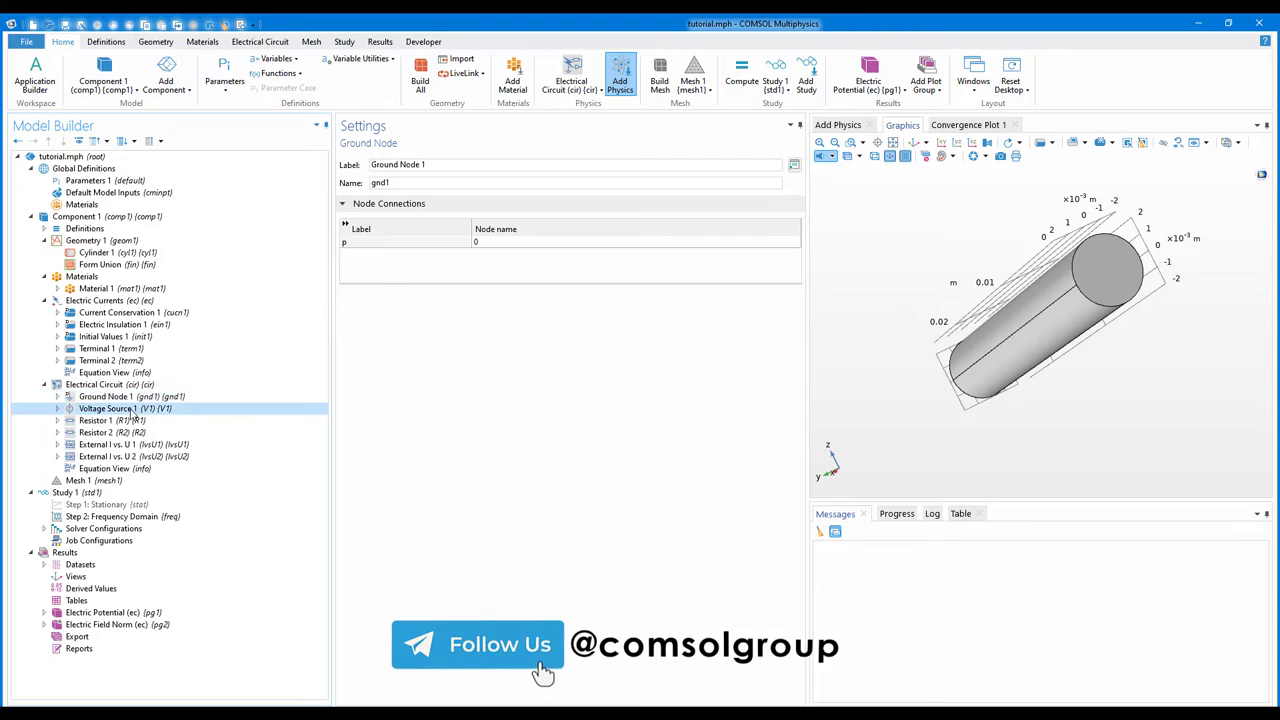
pyautogui.click(380, 470)
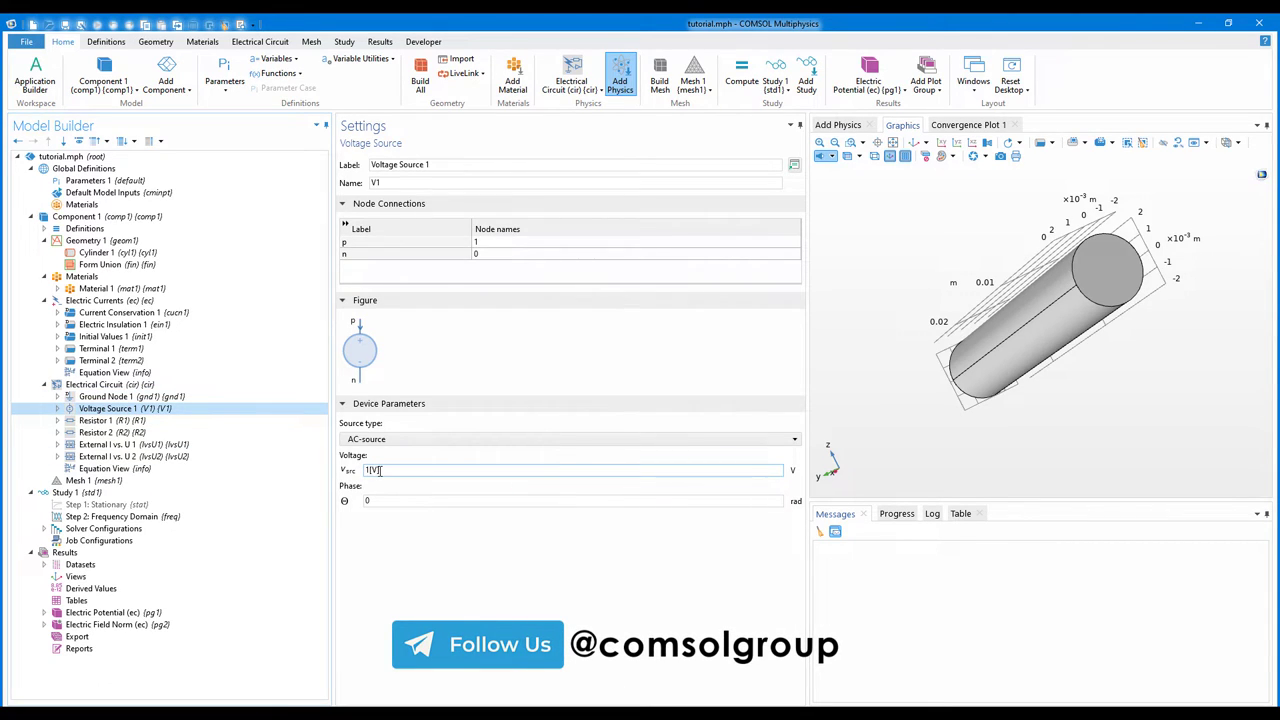
pyautogui.click(110, 420)
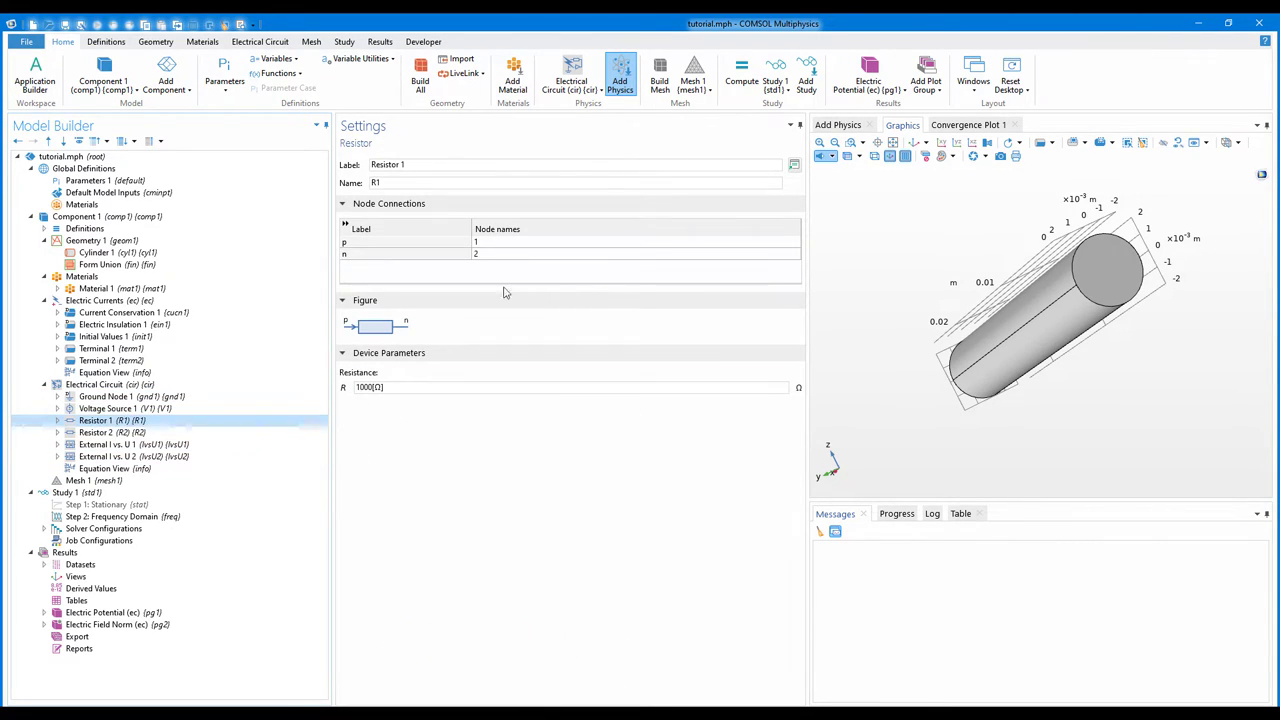
pyautogui.click(100, 432)
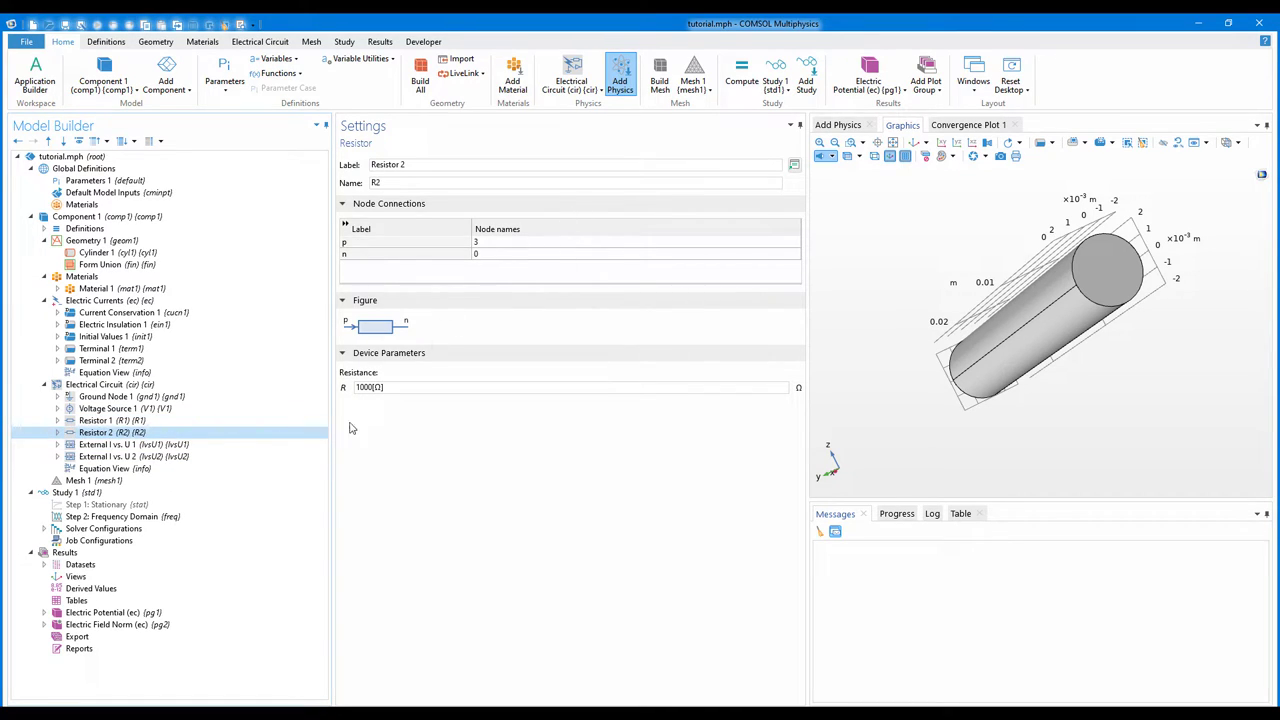
pyautogui.click(120, 444)
pyautogui.click(130, 456)
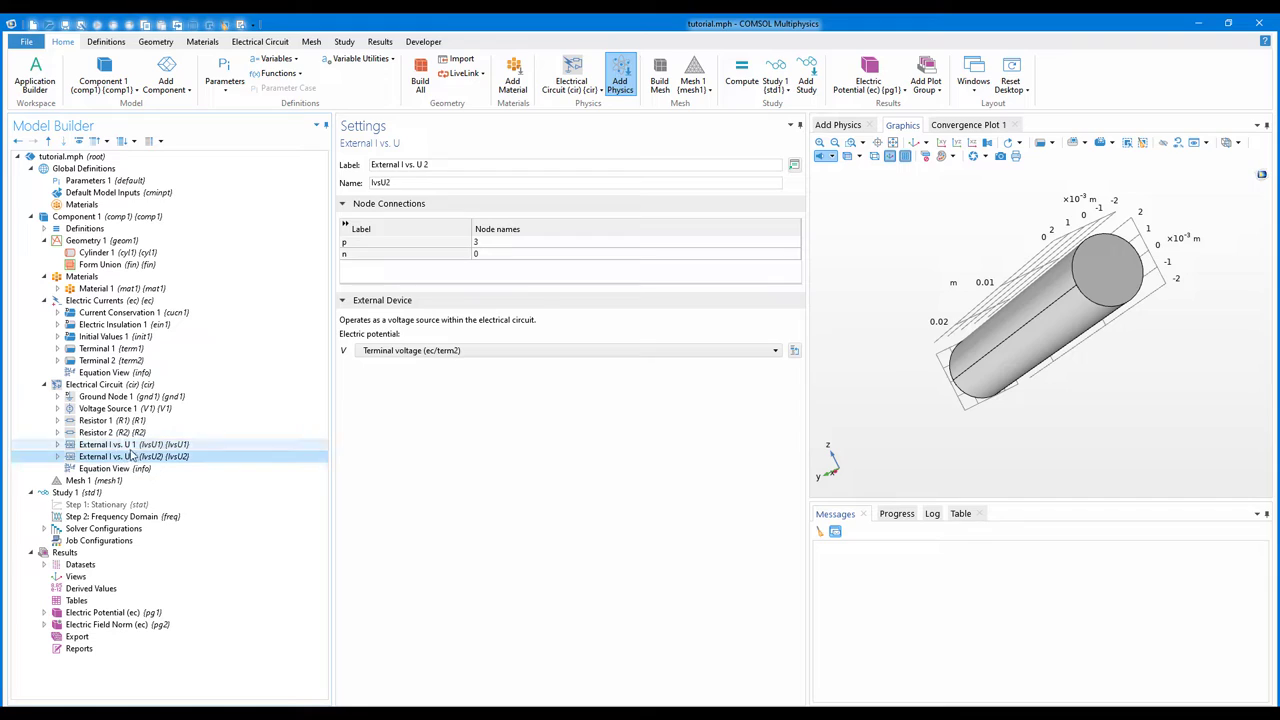
# - Compare the node connections of External I vs. U 1, External I vs. U 2 and Resistor 2
pyautogui.click(125, 444)
pyautogui.press('Down')
pyautogui.press('Up')
pyautogui.press('Up')
pyautogui.press('Up')
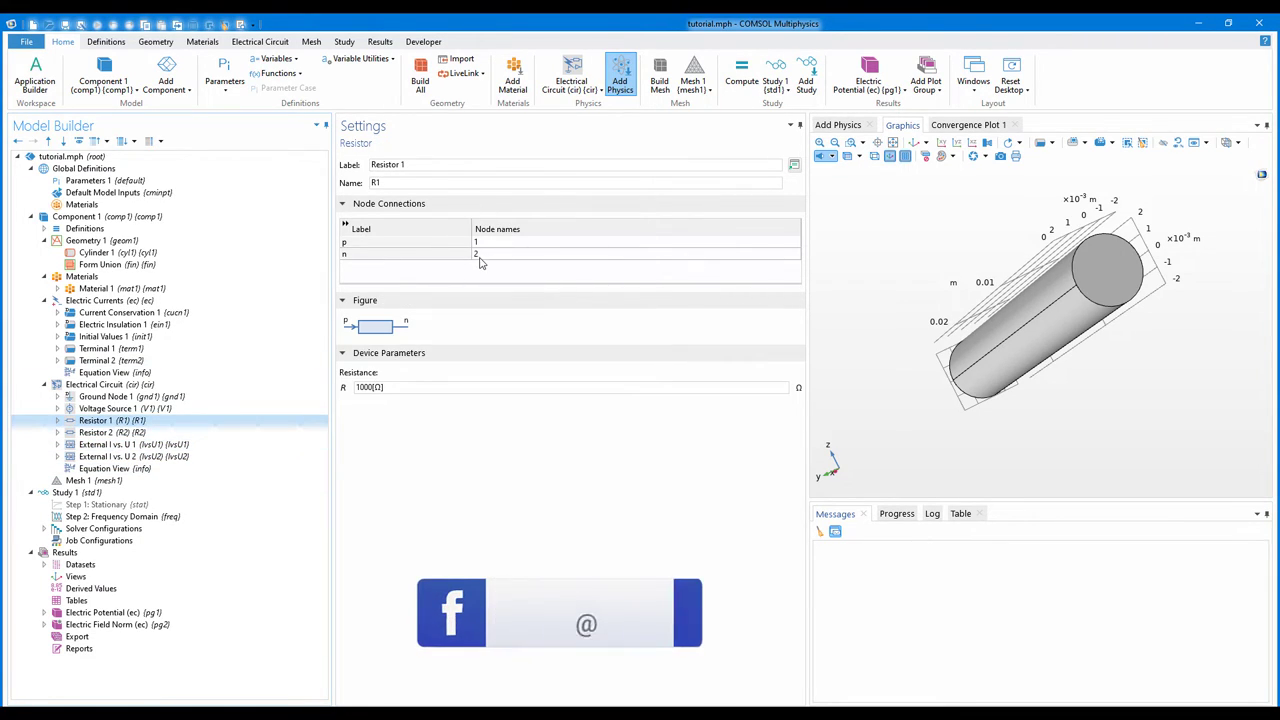
pyautogui.click(115, 458)
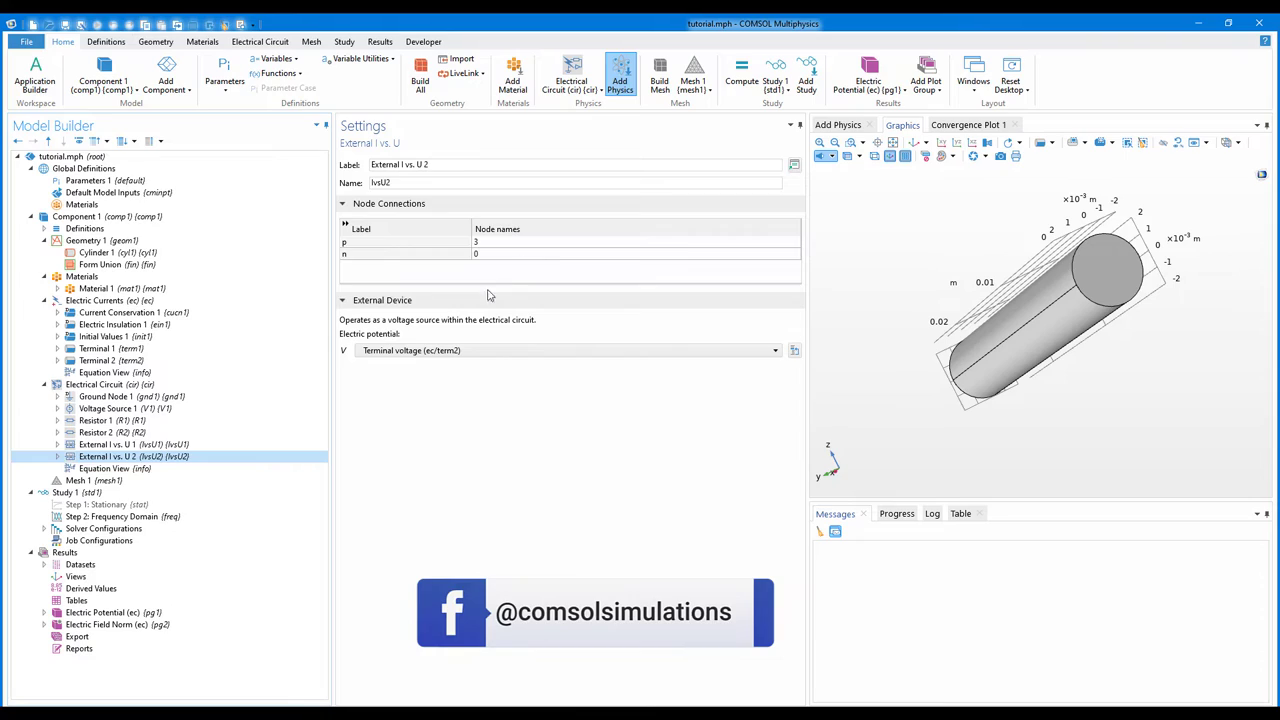
pyautogui.click(130, 432)
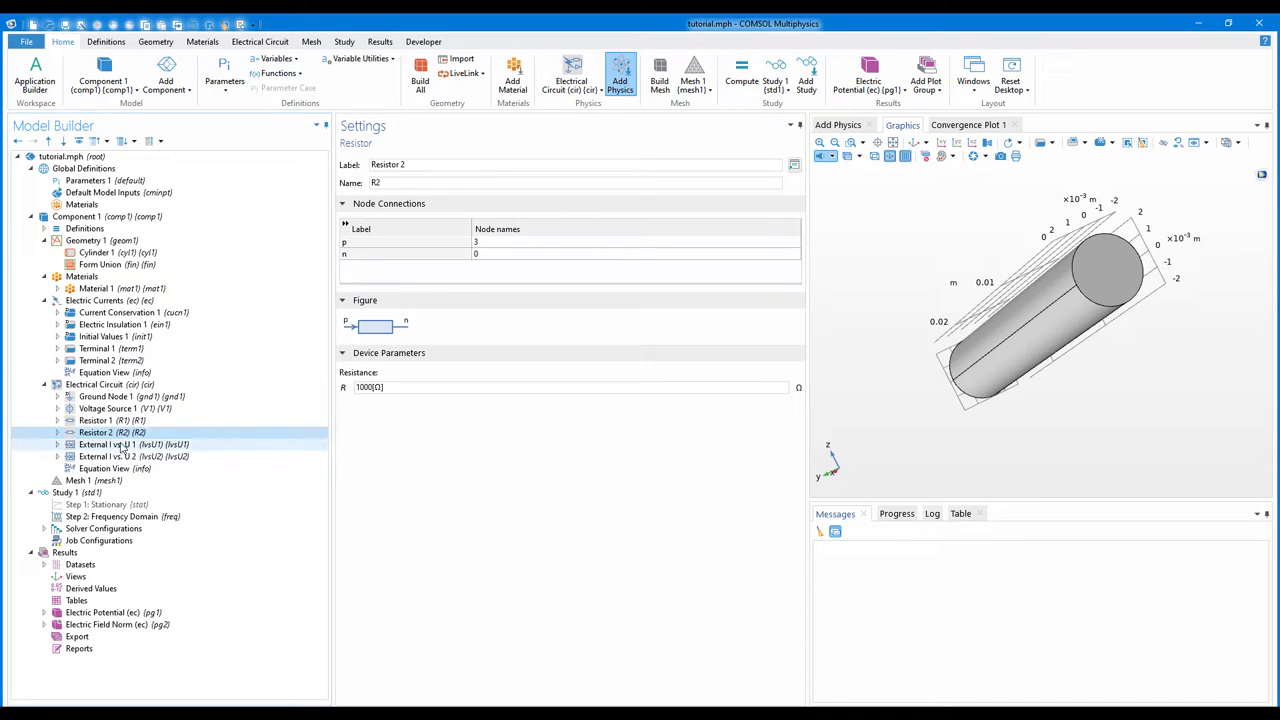
pyautogui.click(140, 444)
pyautogui.click(141, 455)
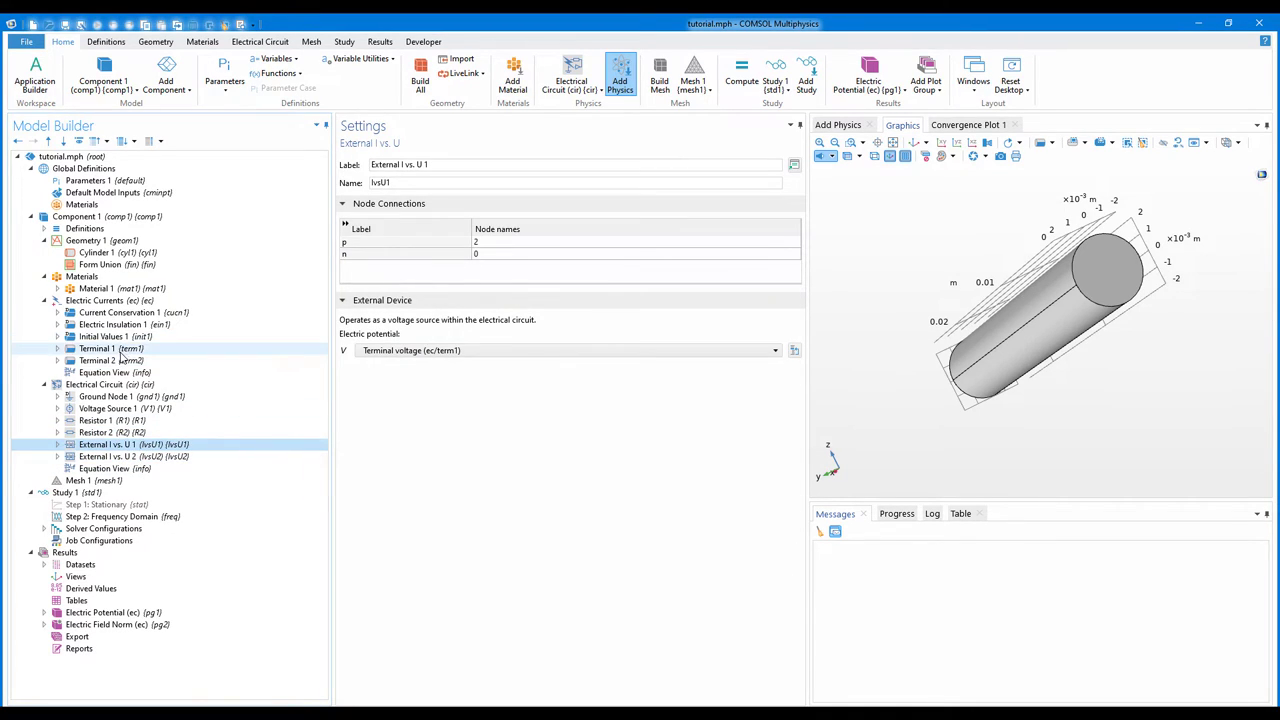
pyautogui.click(122, 349)
# - Compare Terminal 1 and Terminal 2 boundaries and review Electric Currents and Material 1 settings
pyautogui.click(130, 362)
pyautogui.click(136, 351)
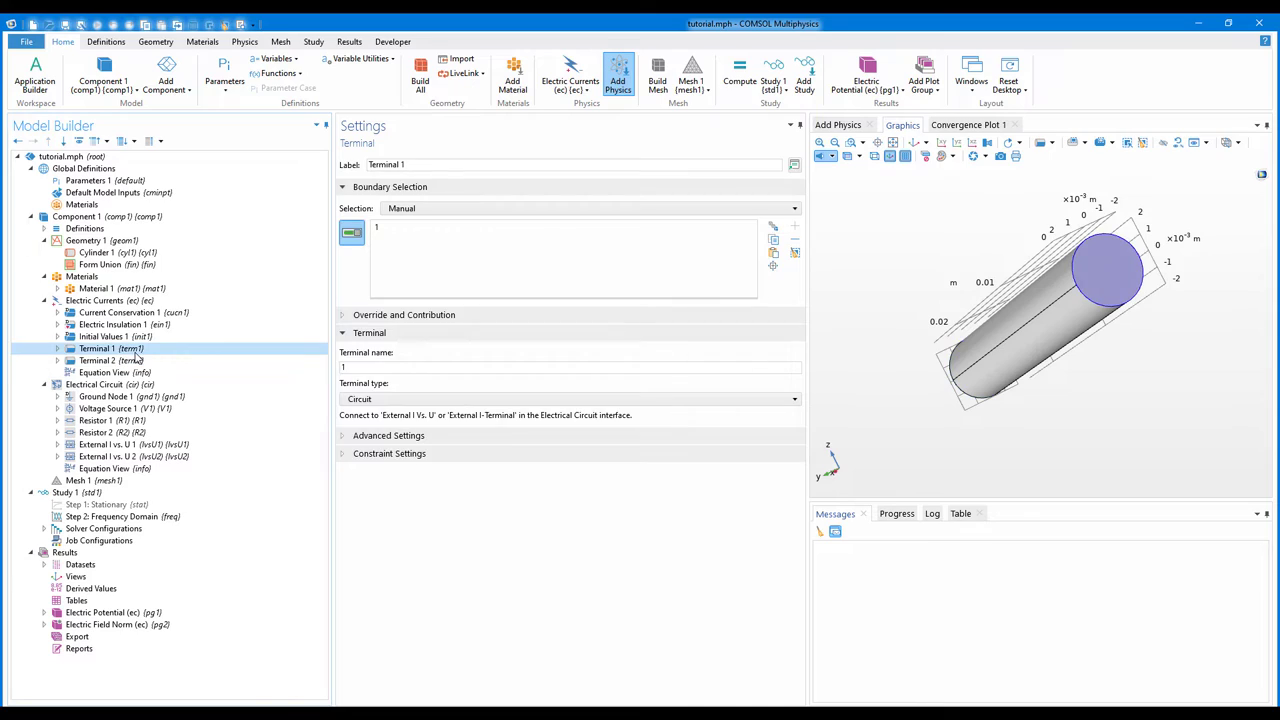
pyautogui.click(136, 301)
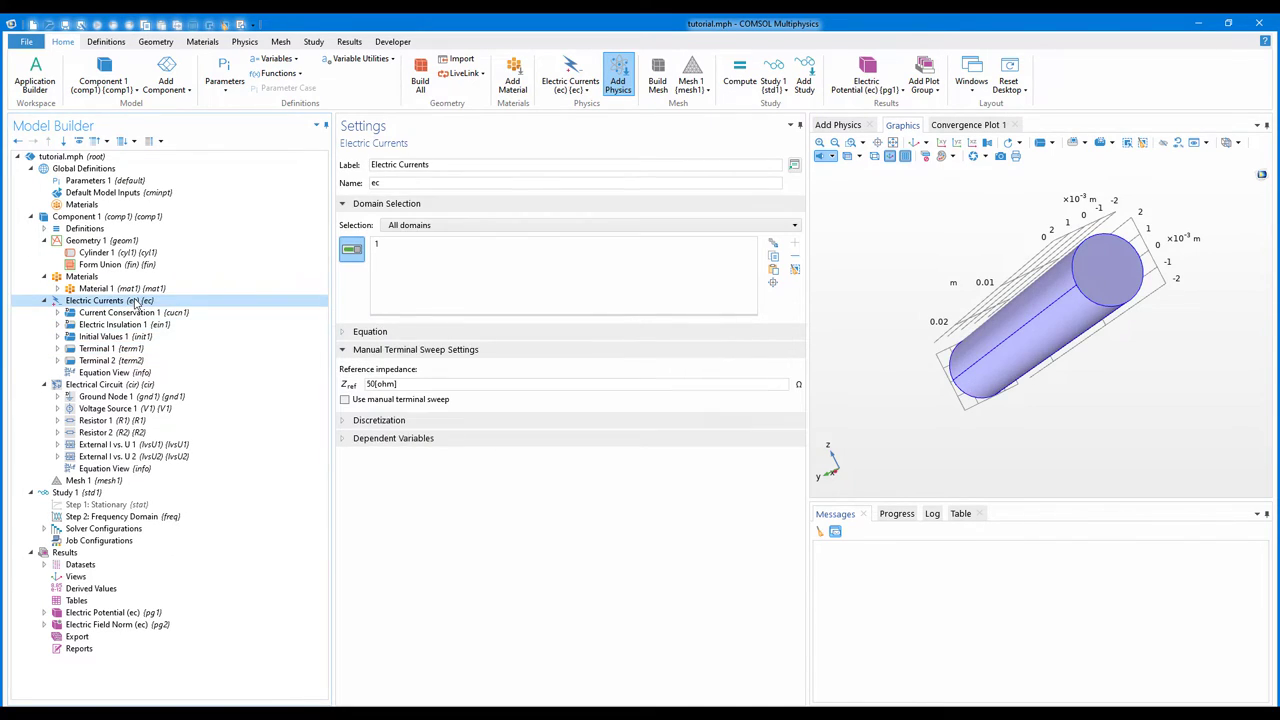
pyautogui.click(43, 301)
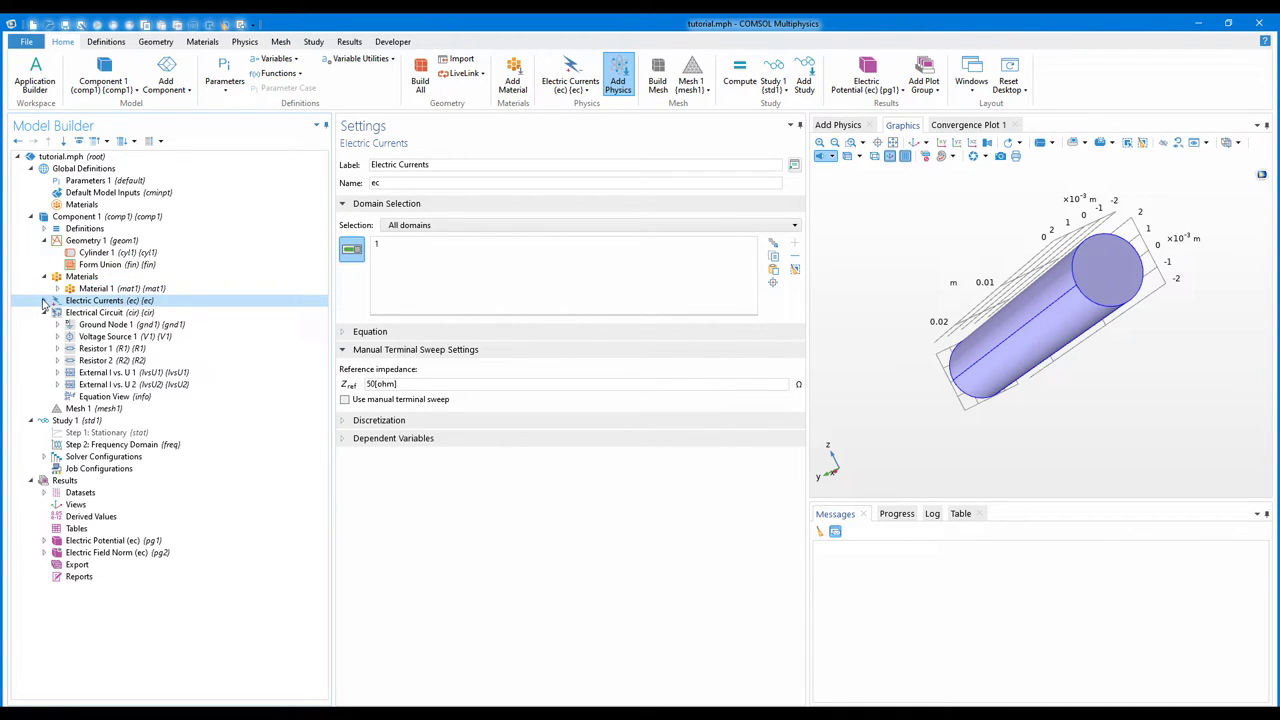
pyautogui.click(43, 301)
pyautogui.click(122, 288)
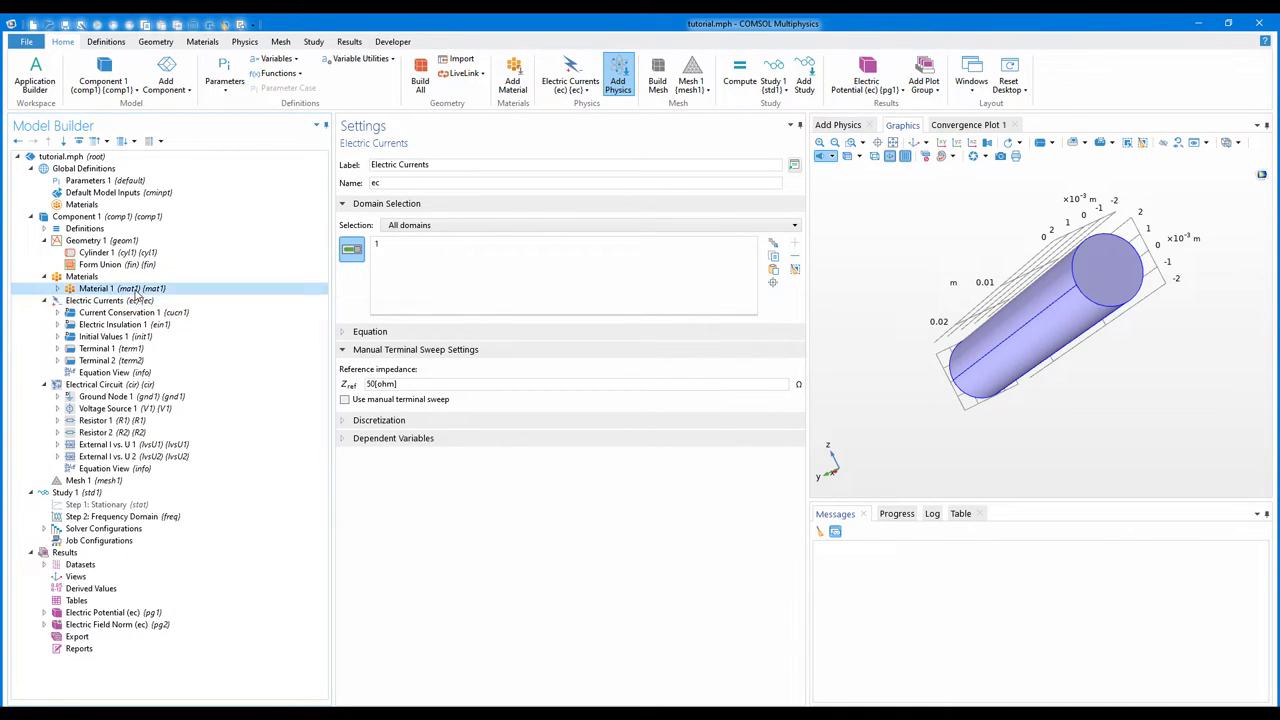
pyautogui.moveTo(1105, 399); pyautogui.dragTo(1134, 397)
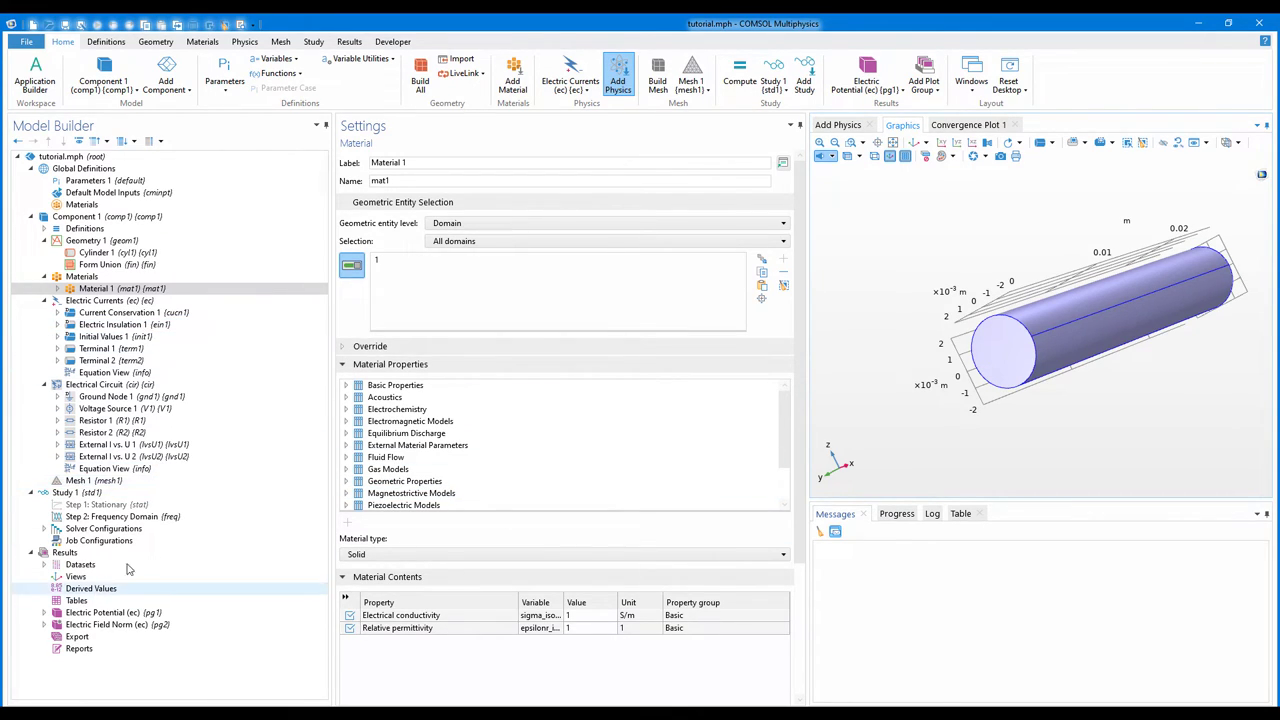
# - Check Voltage Source 1 and confirm Resistor 1 and Resistor 2 are each 1000 Ω
pyautogui.click(150, 409)
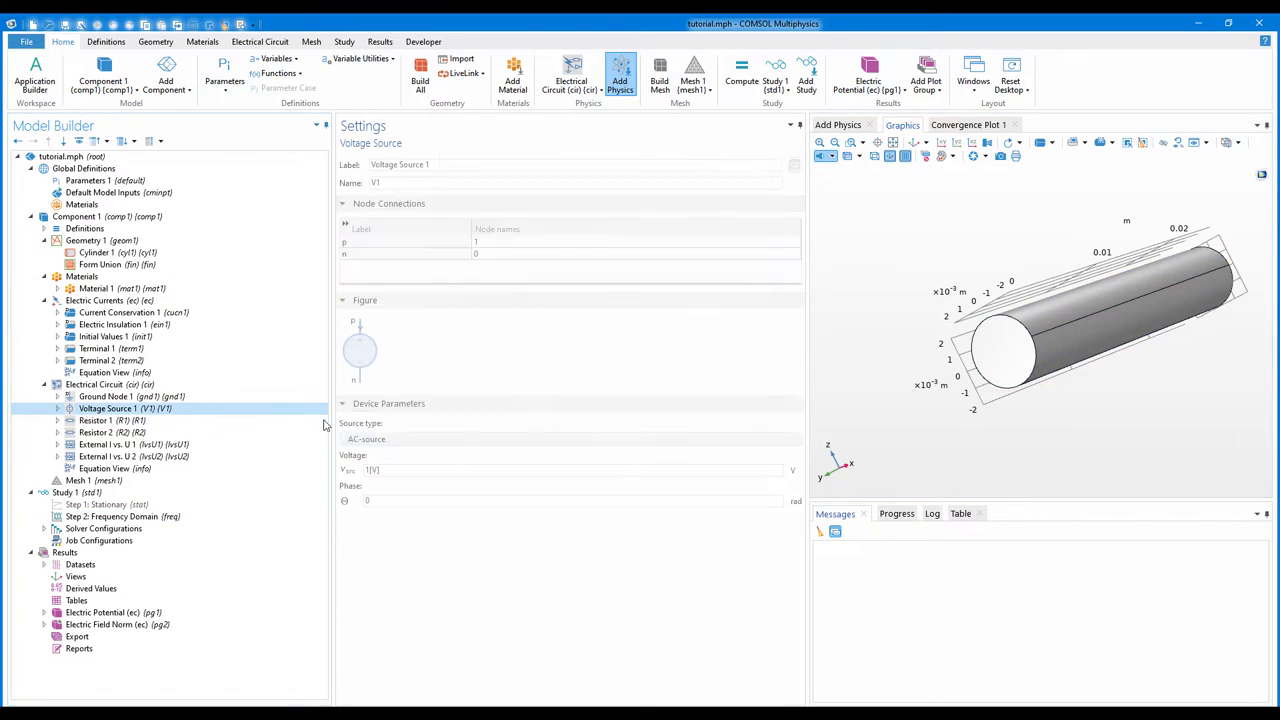
pyautogui.click(377, 470)
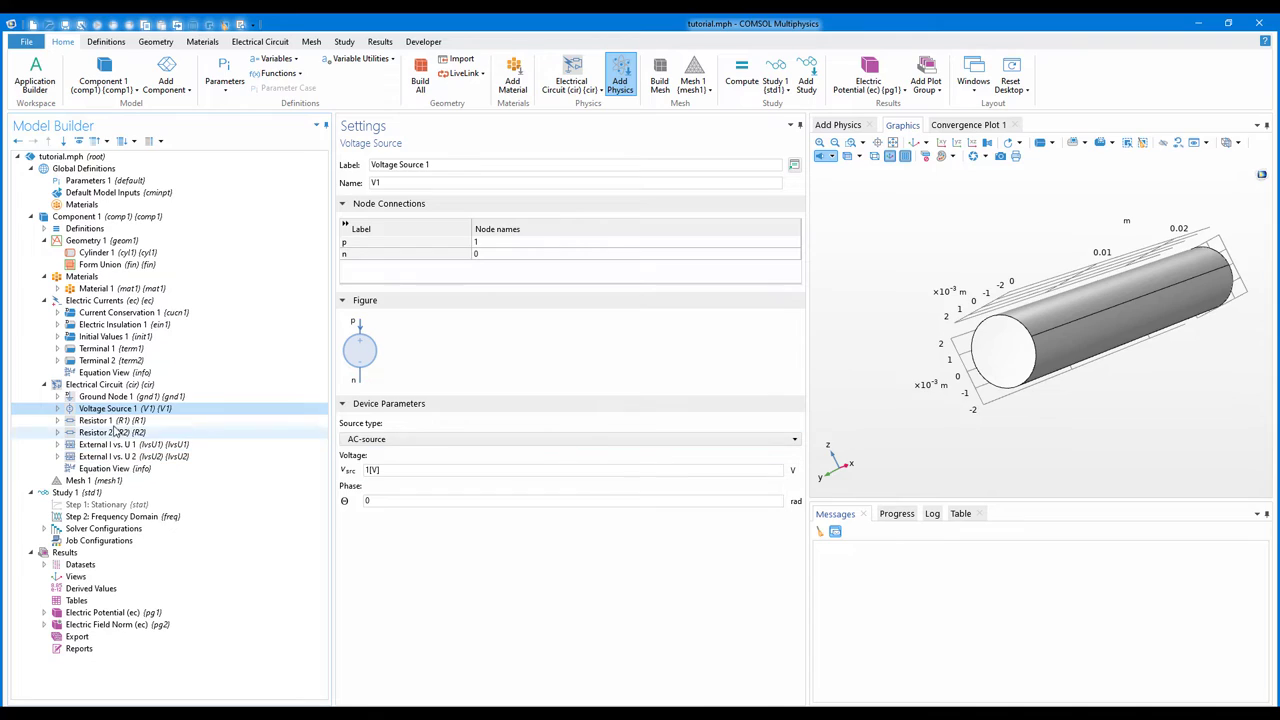
pyautogui.click(128, 421)
pyautogui.doubleClick(365, 387)
pyautogui.click(110, 432)
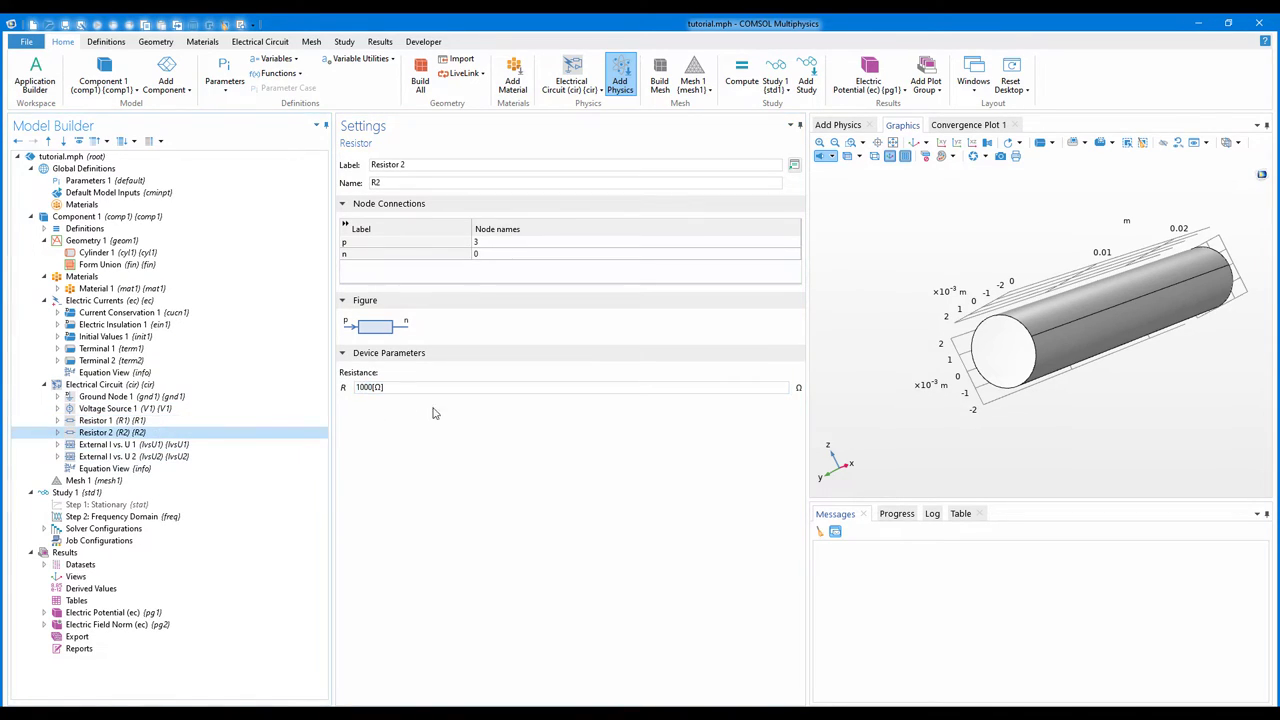
pyautogui.doubleClick(370, 387)
# - Enter 1[Ω] as the resistance of both Resistor 1 and Resistor 2, replacing 1000[Ω]
pyautogui.click(110, 612)
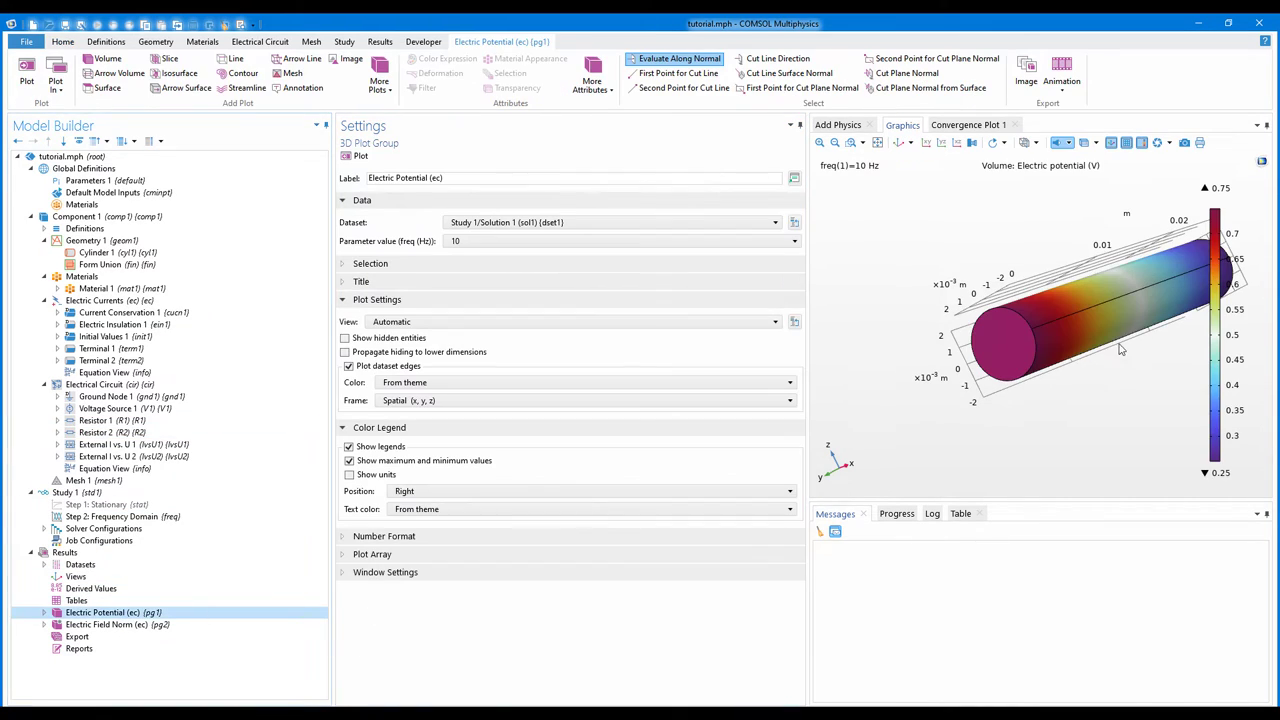
pyautogui.moveTo(1082, 368); pyautogui.dragTo(1158, 297)
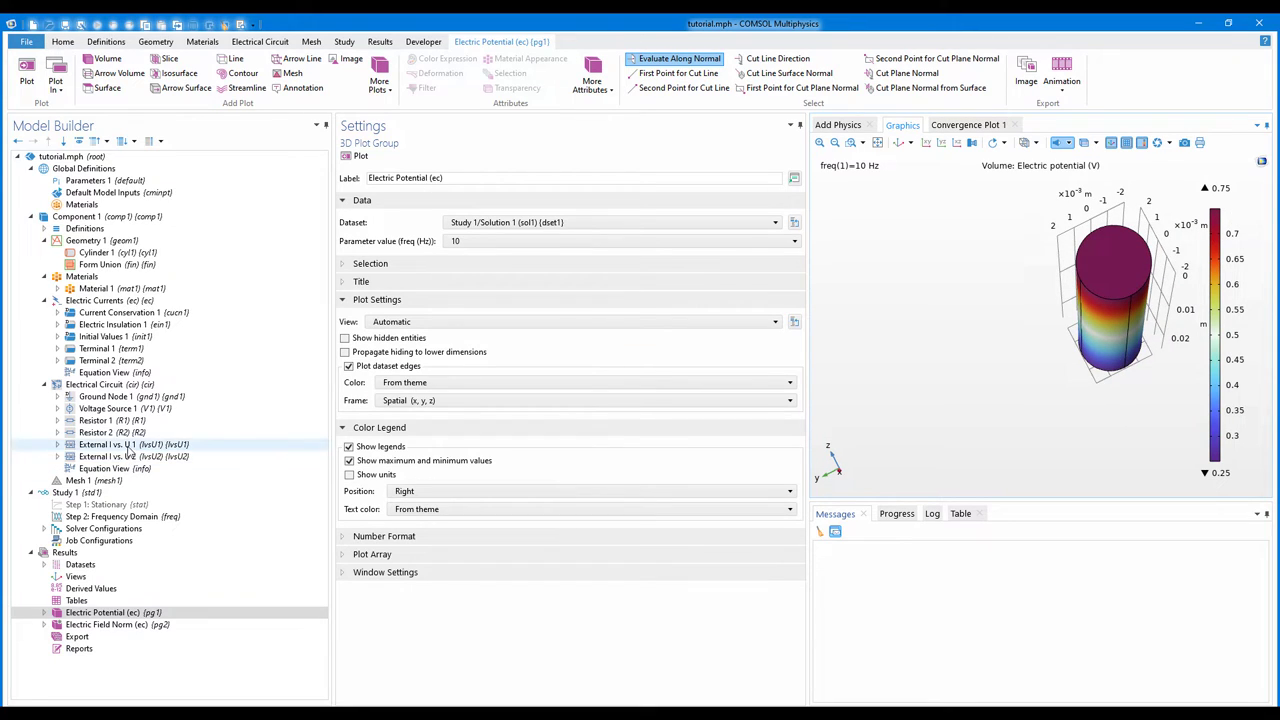
pyautogui.click(310, 420)
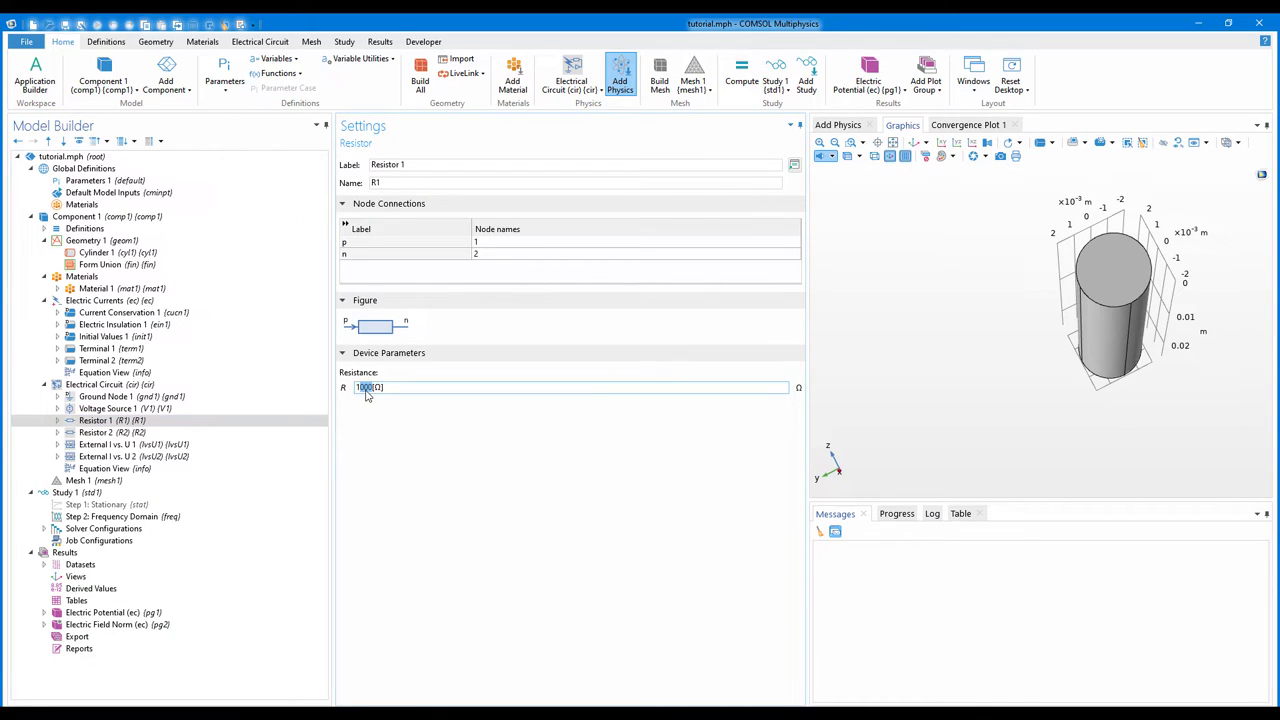
pyautogui.write('1')
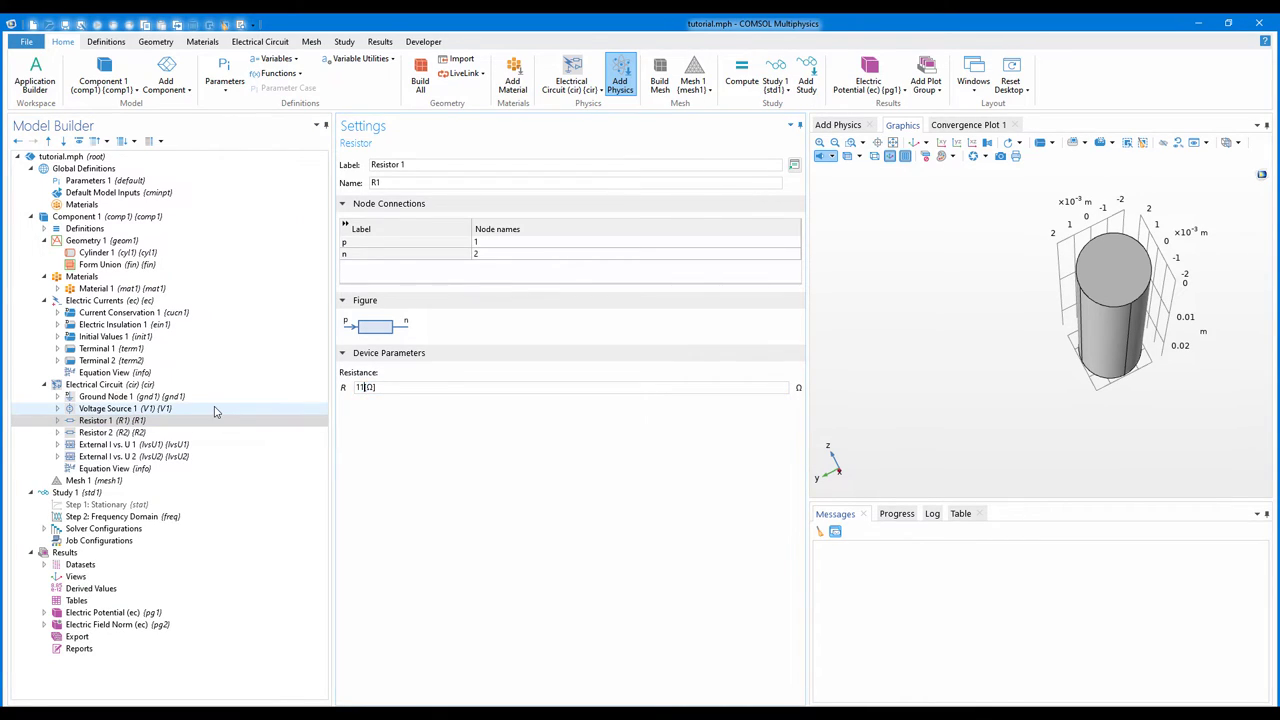
pyautogui.click(120, 432)
pyautogui.click(373, 387)
pyautogui.press('BackSpace')
pyautogui.press('BackSpace')
pyautogui.press('BackSpace')
pyautogui.click(420, 432)
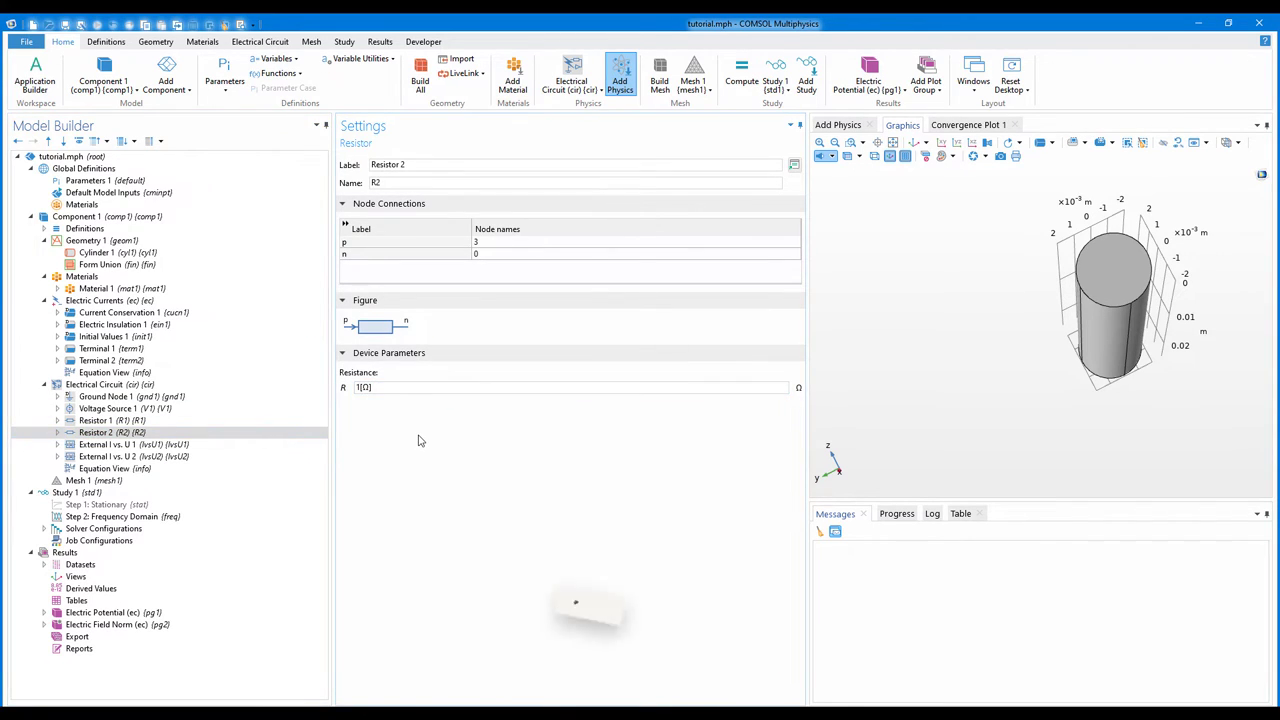
pyautogui.click(100, 494)
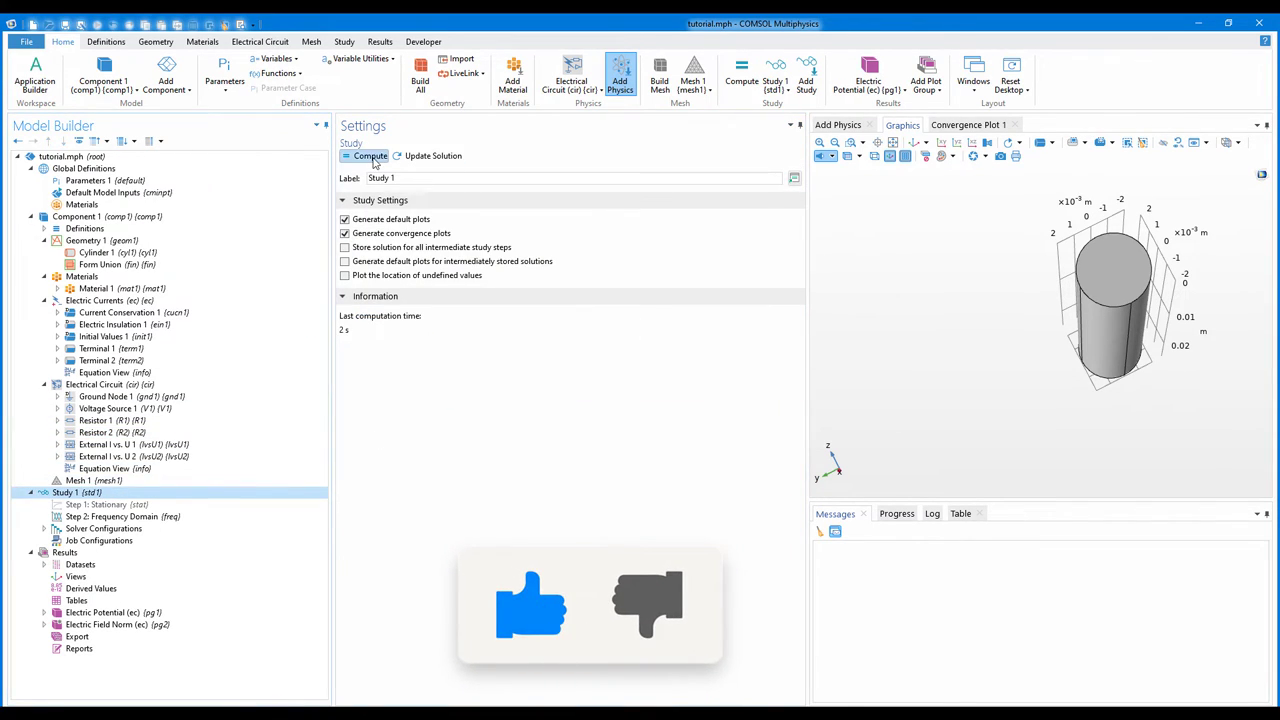
# - Re-solve Study 1 with F8 and turn the potential plot to a diagonal view
pyautogui.press('F8')
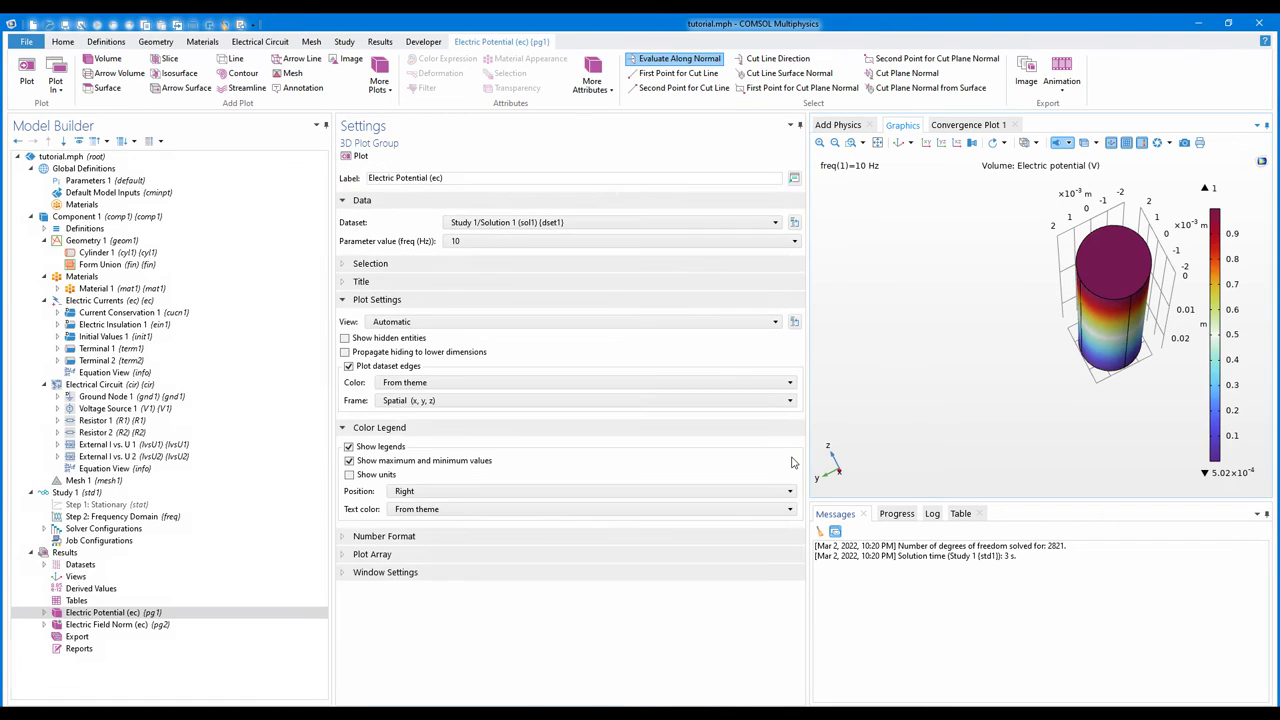
pyautogui.moveTo(1185, 338); pyautogui.dragTo(1193, 248)
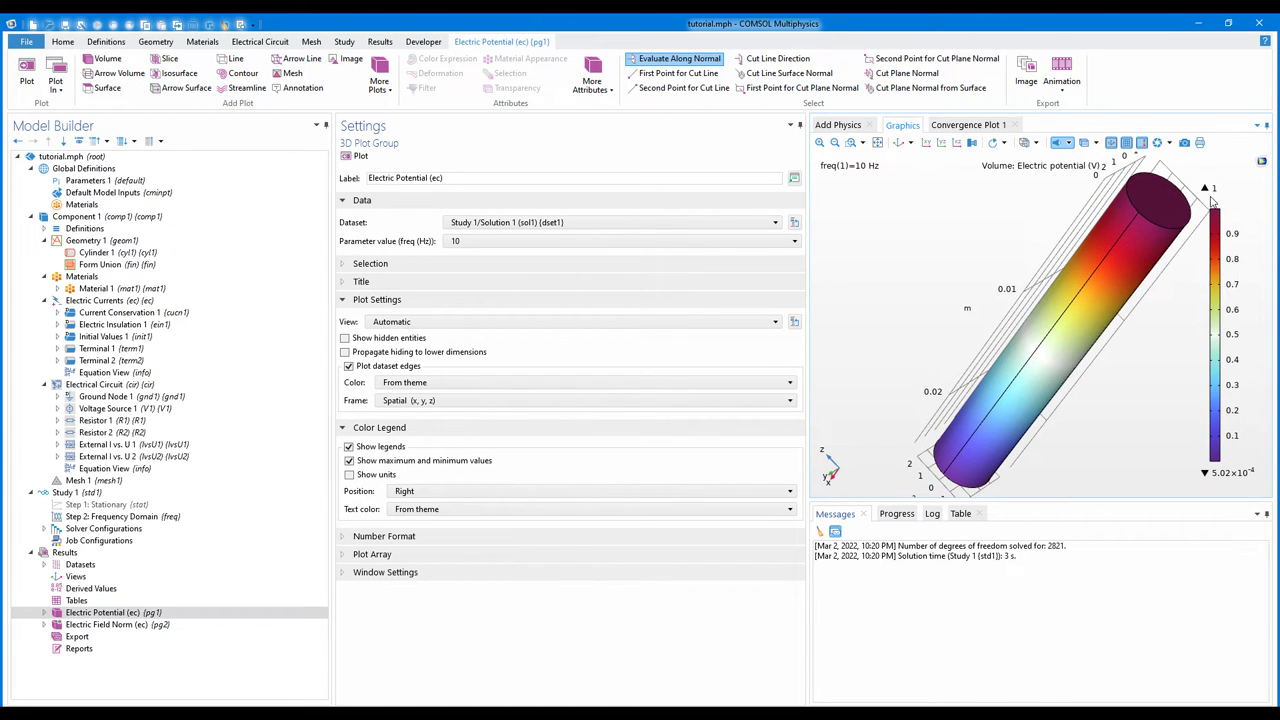
pyautogui.moveTo(1157, 307); pyautogui.dragTo(1128, 315)
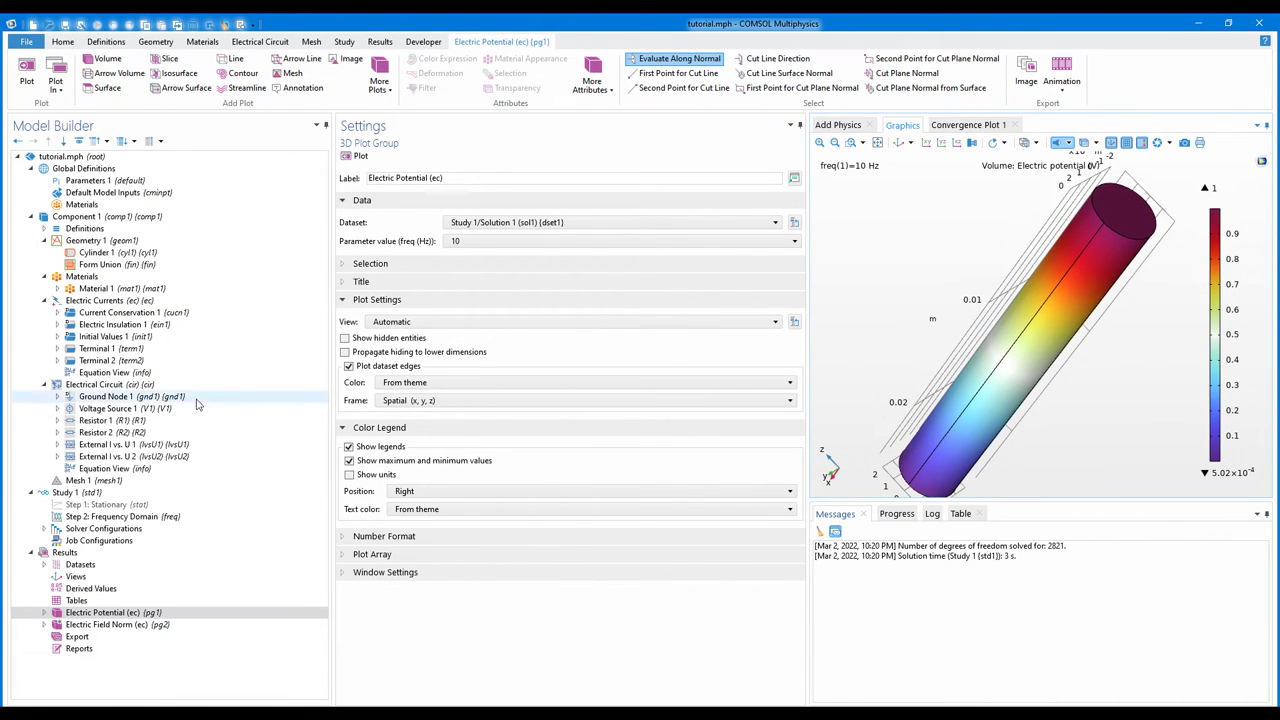
# - Verify Resistor 1's 1 Ω value, review the field and potential plots, then the Electrical Circuit settings
pyautogui.click(119, 421)
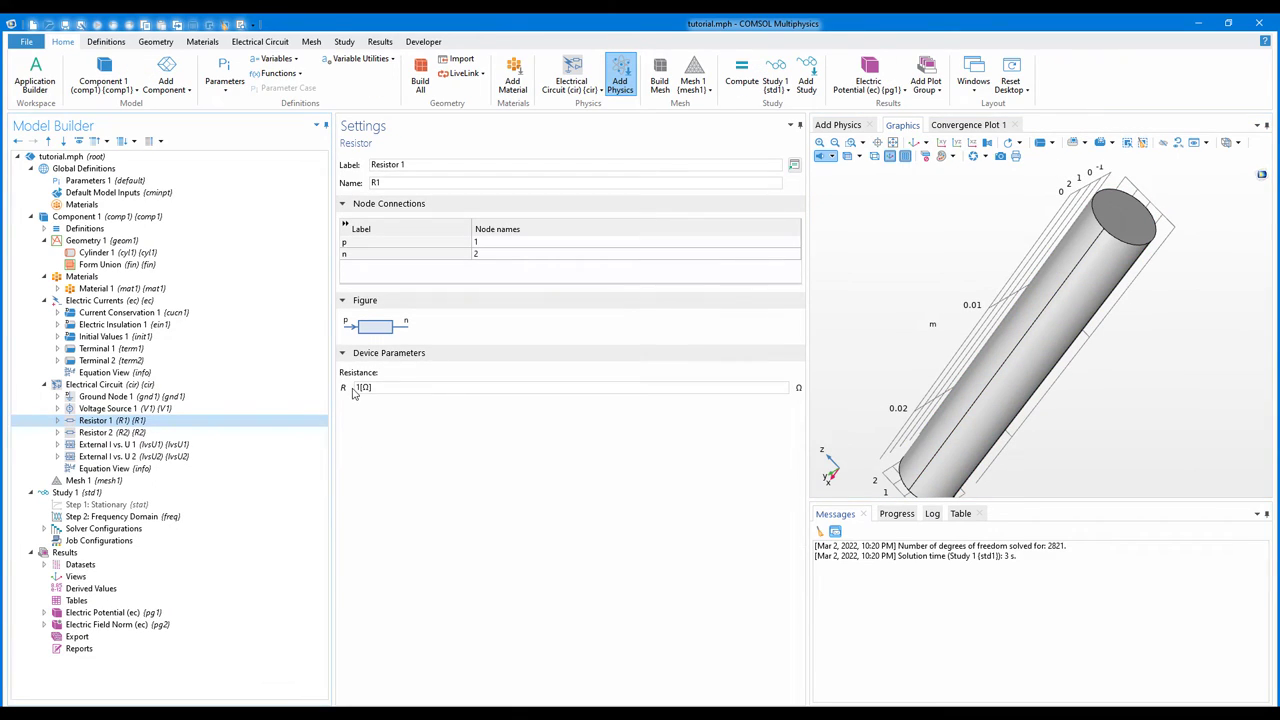
pyautogui.moveTo(1134, 346); pyautogui.dragTo(1014, 287)
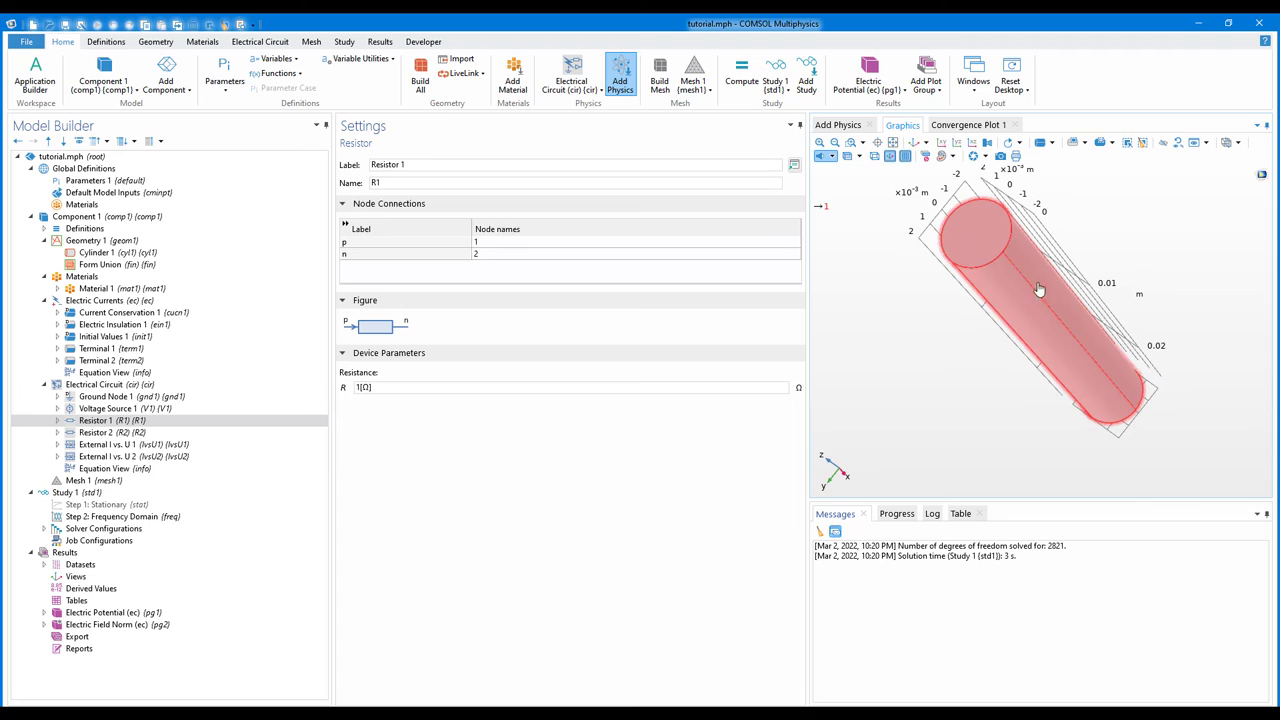
pyautogui.click(142, 624)
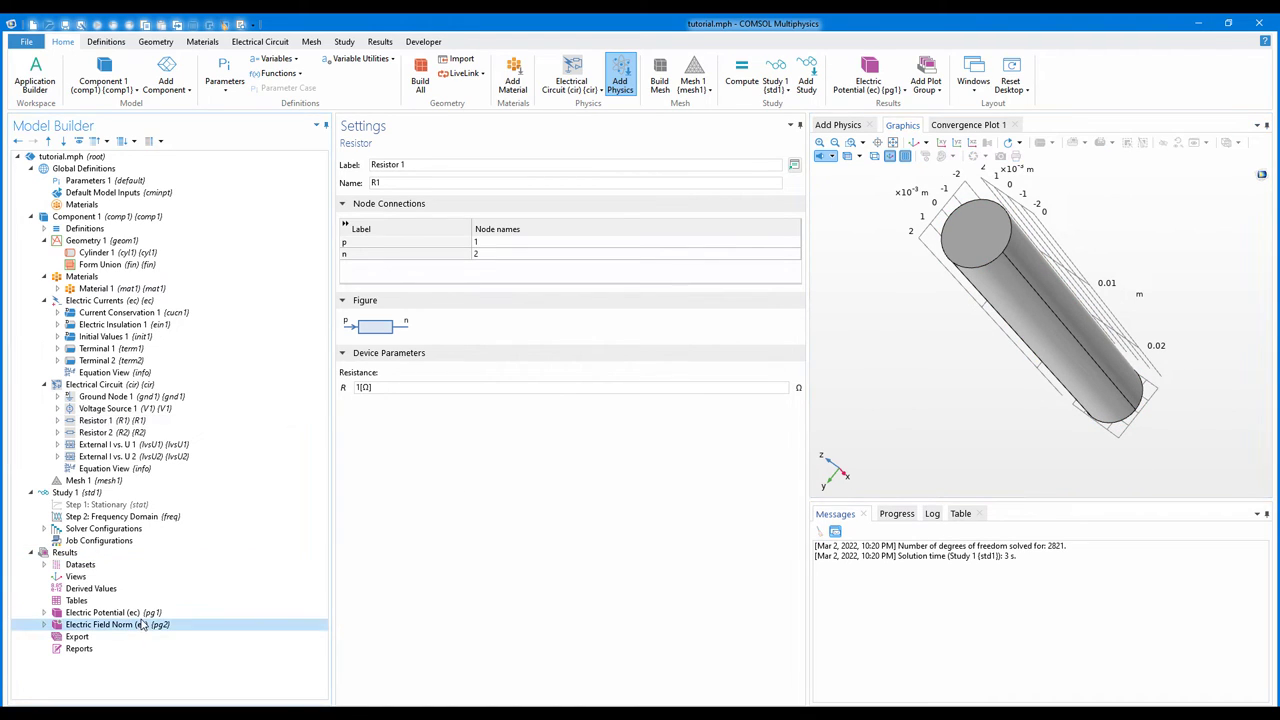
pyautogui.click(148, 613)
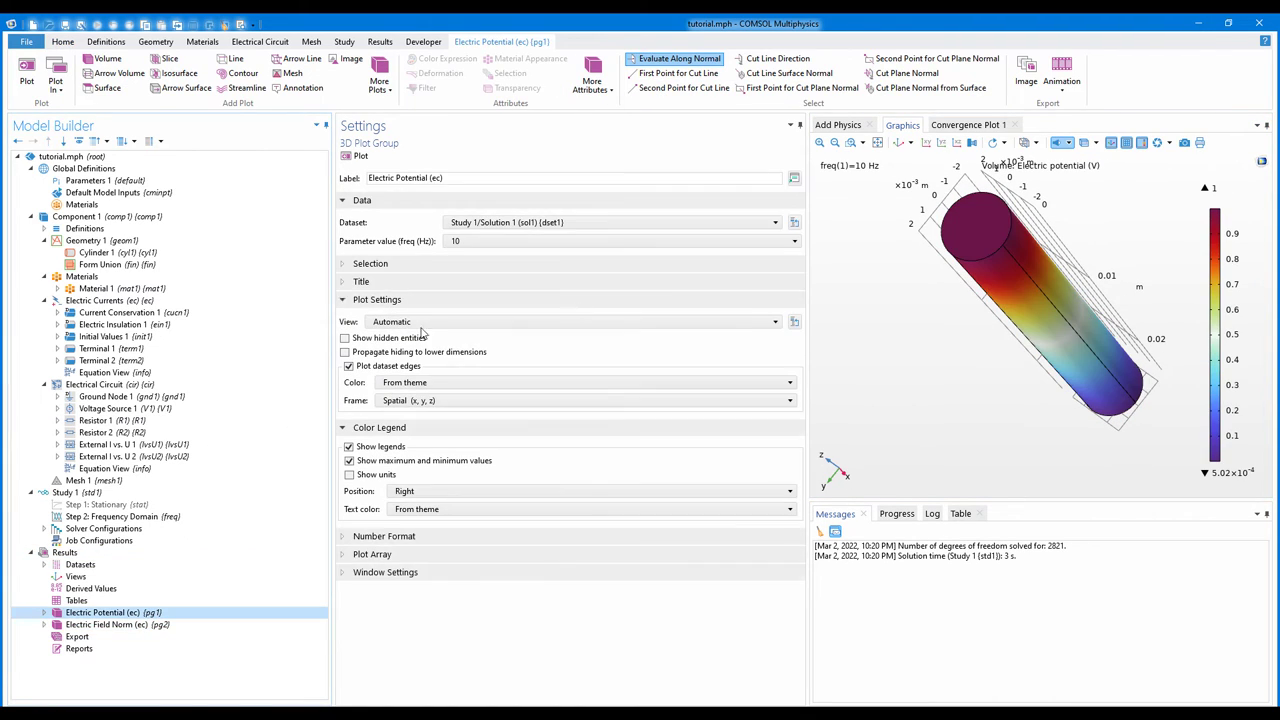
pyautogui.moveTo(950, 397); pyautogui.dragTo(962, 398)
pyautogui.click(107, 385)
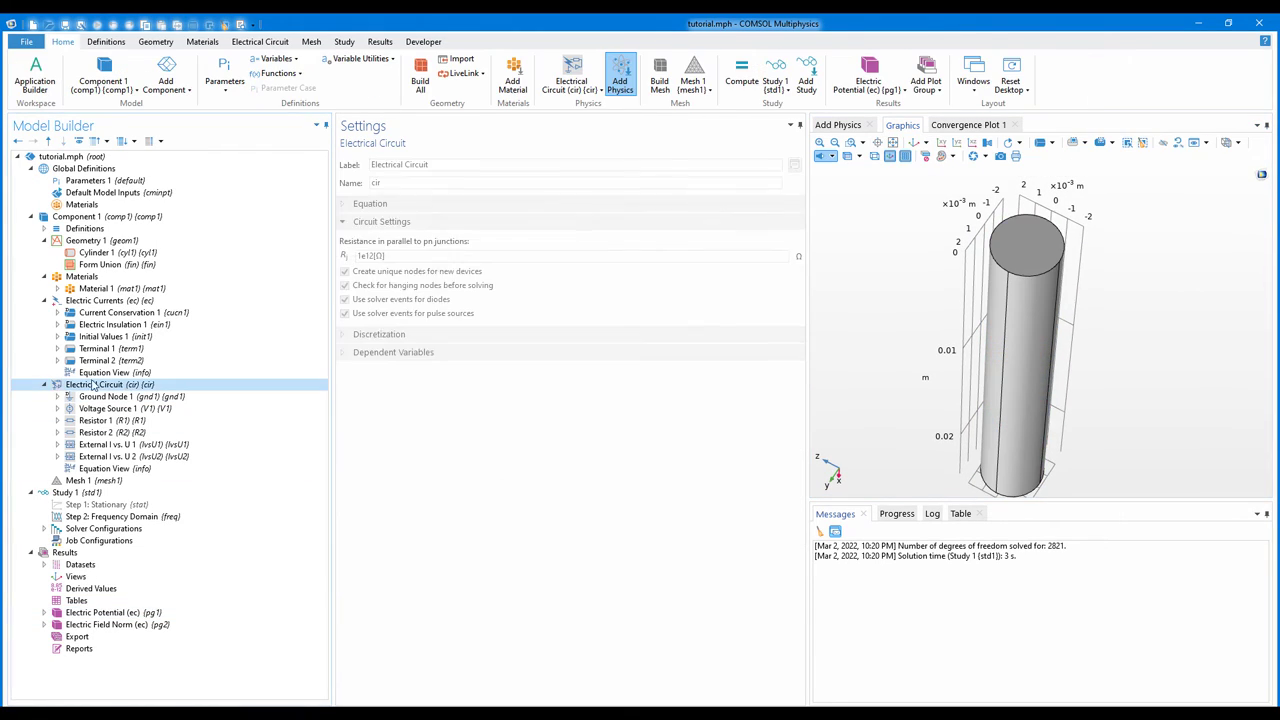